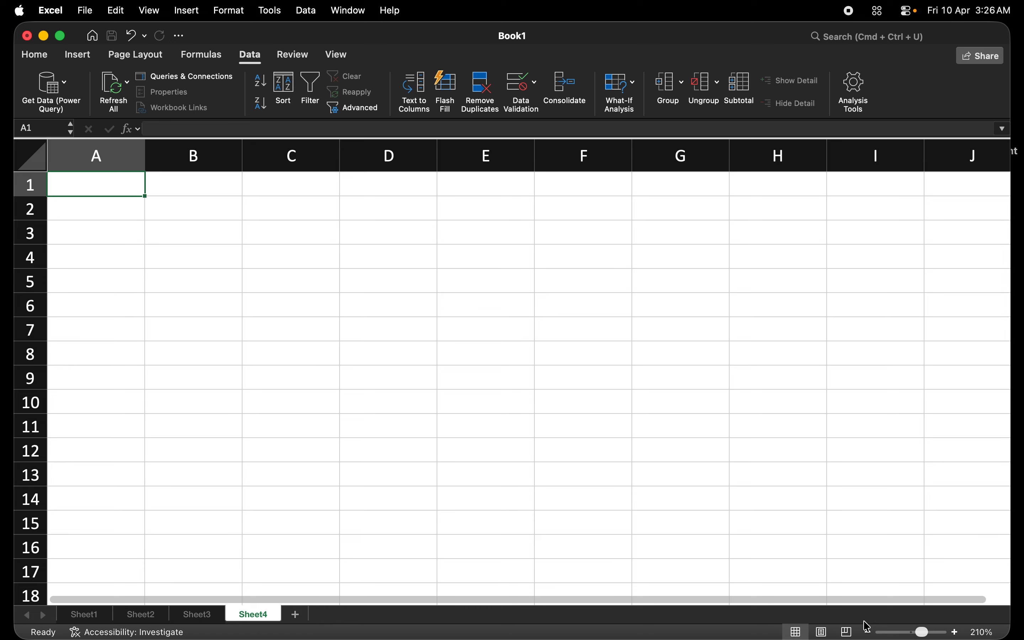
Enter "bar", "pie" and "line chart" in cells A2 to A4 of Sheet4
mouse_move(857, 638)
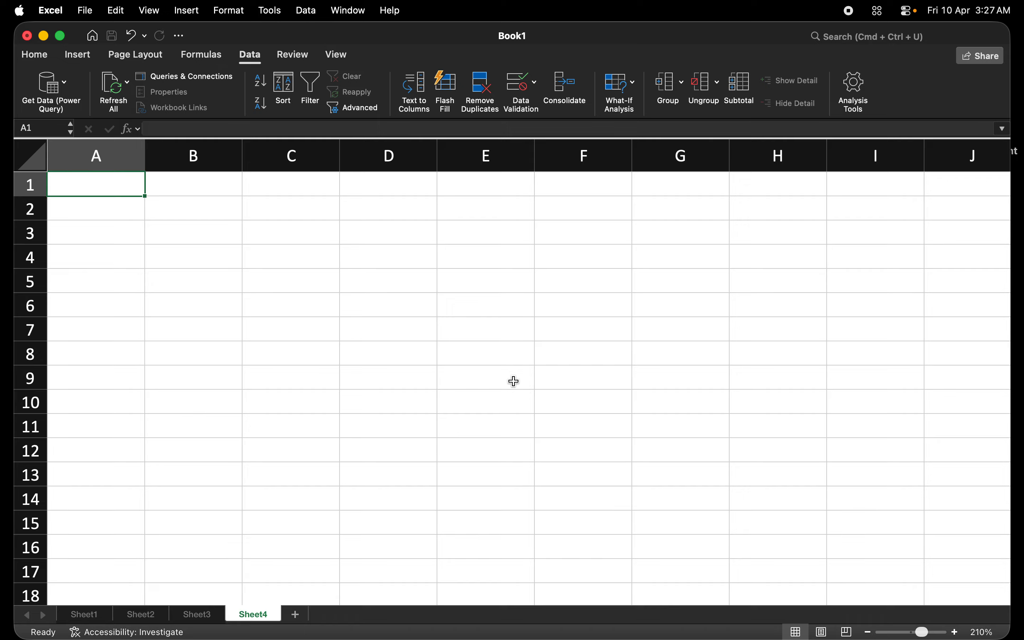
click(97, 207)
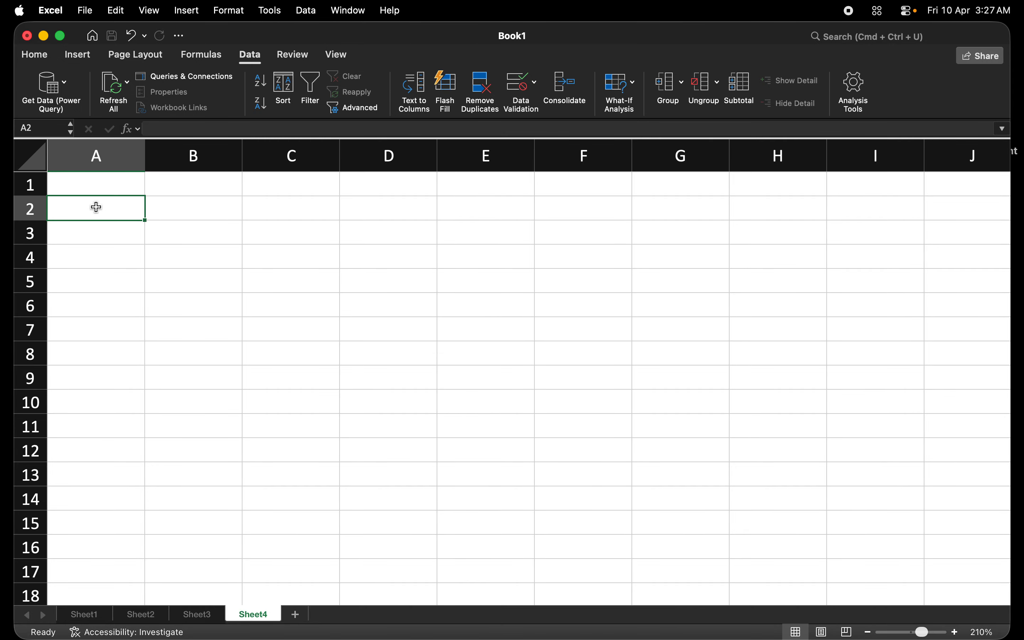
text(bar)
key(Return)
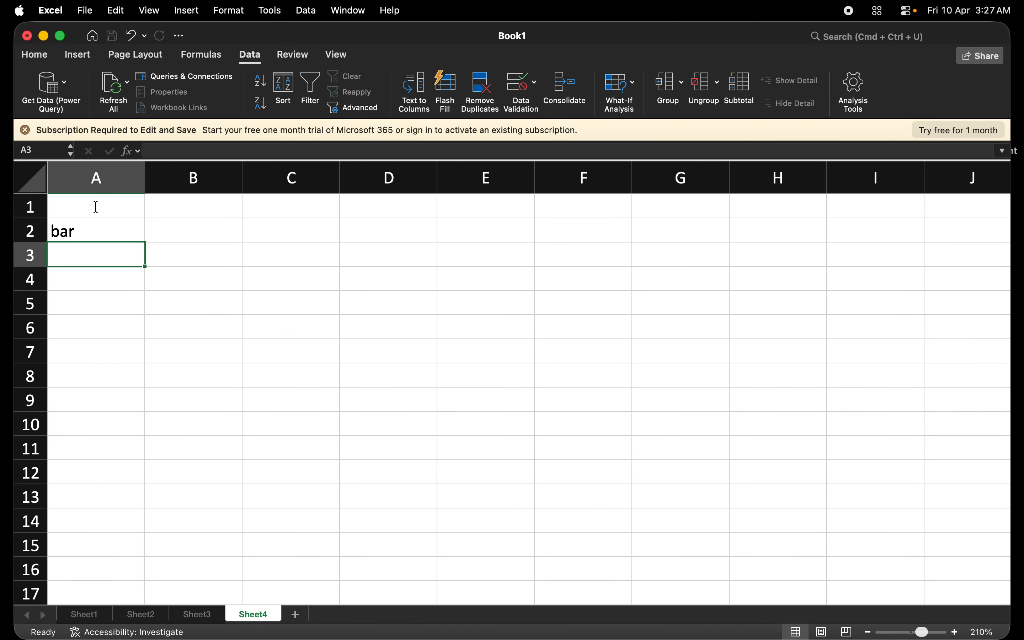
text(pie)
key(Return)
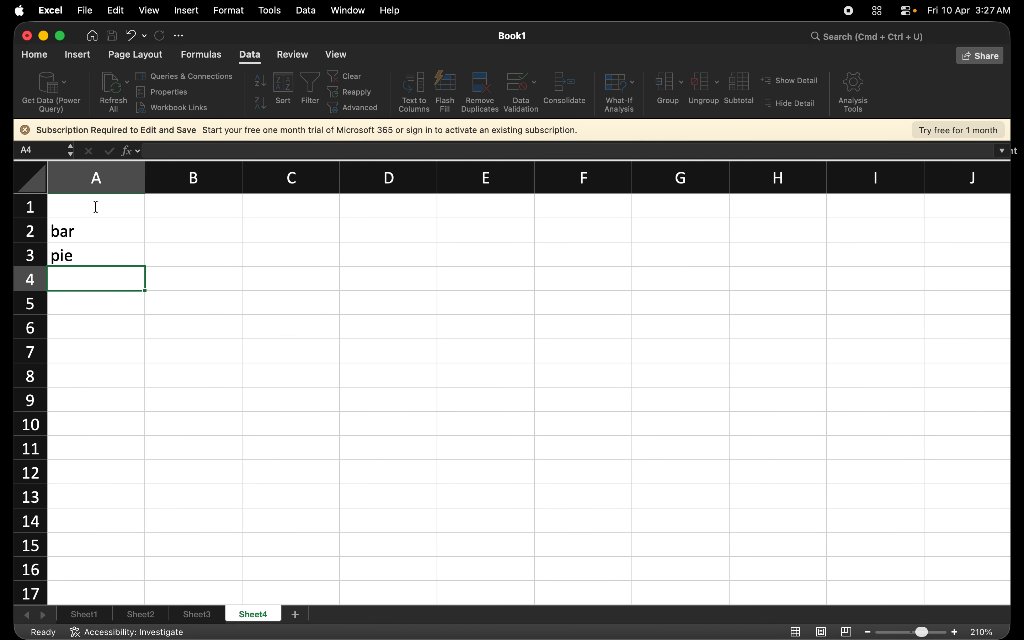
text(line)
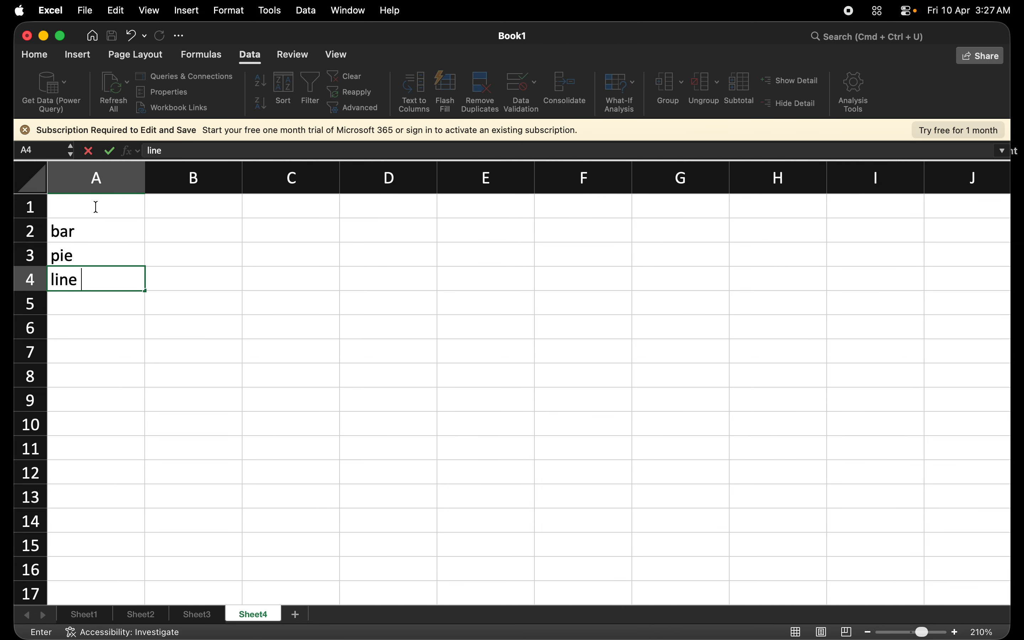
text(chart)
key(Up)
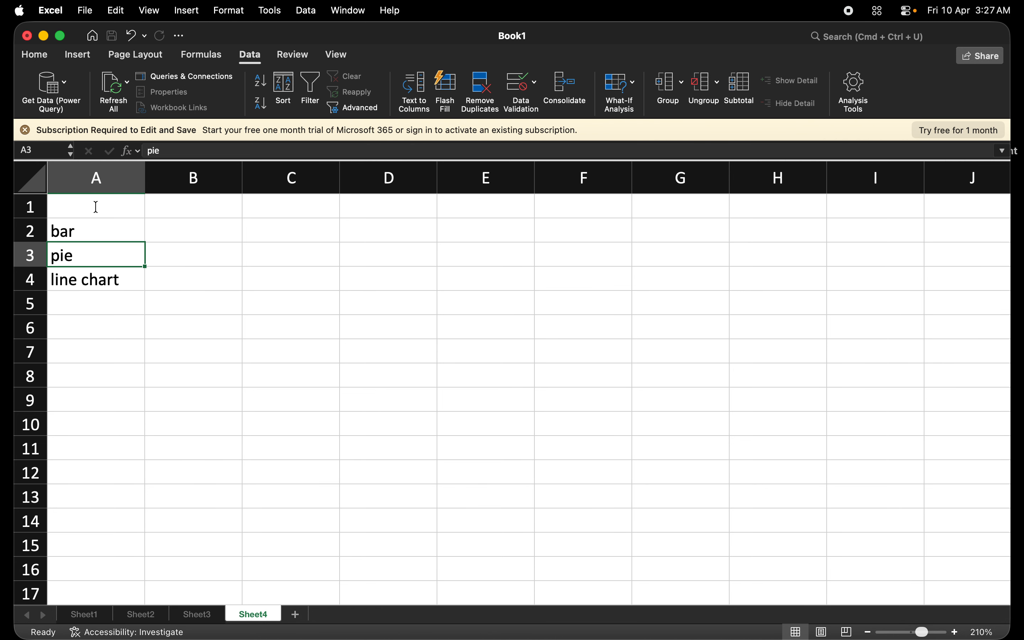
Change the entry in A3 to "pie chart" and the one in A2 to "bar chart"
text(pie chart)
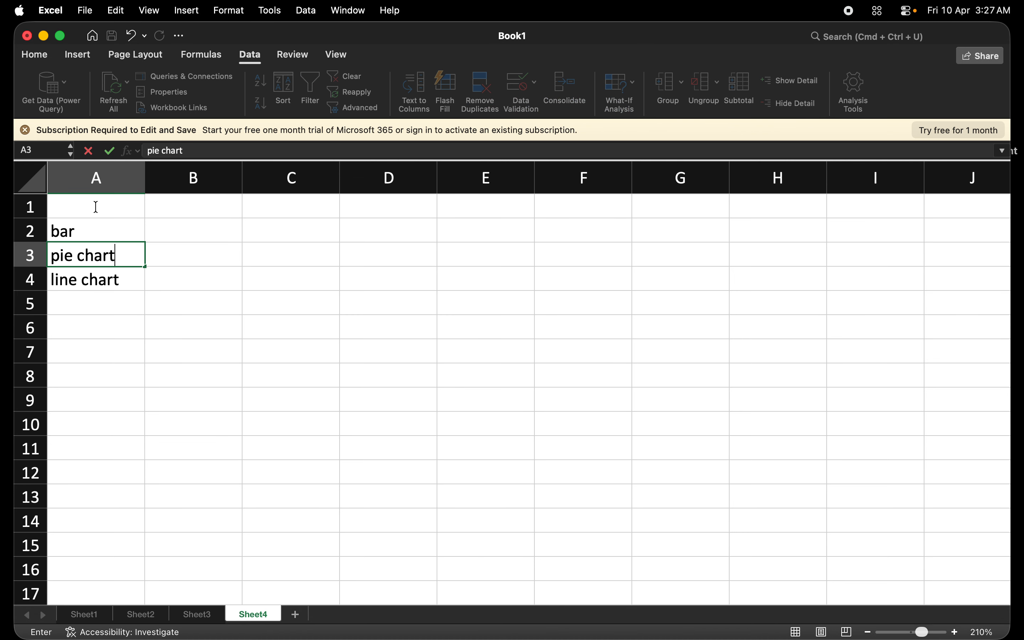
key(Up)
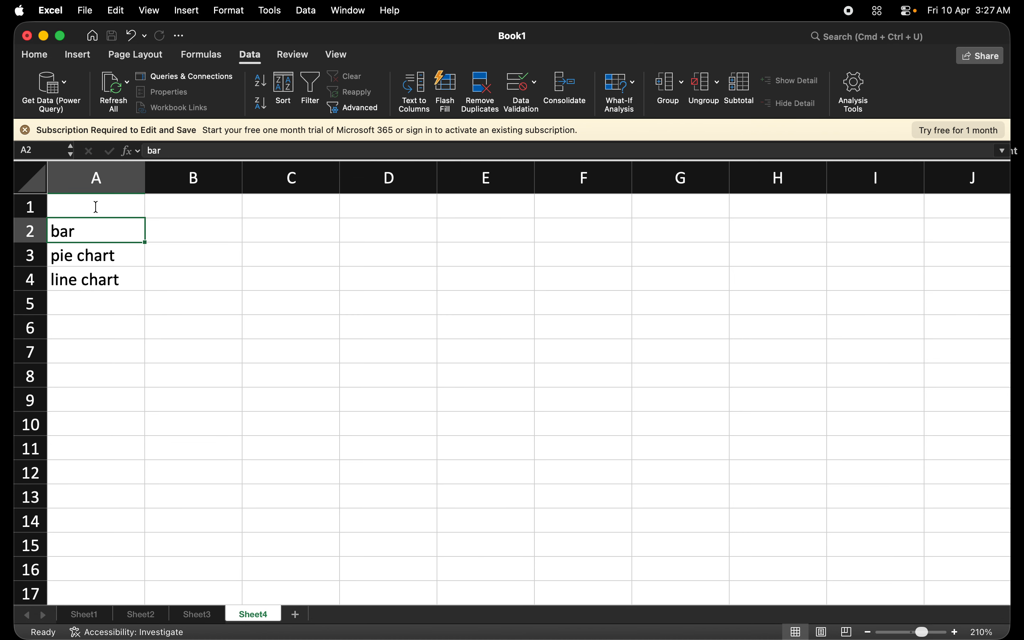
text(bar chart)
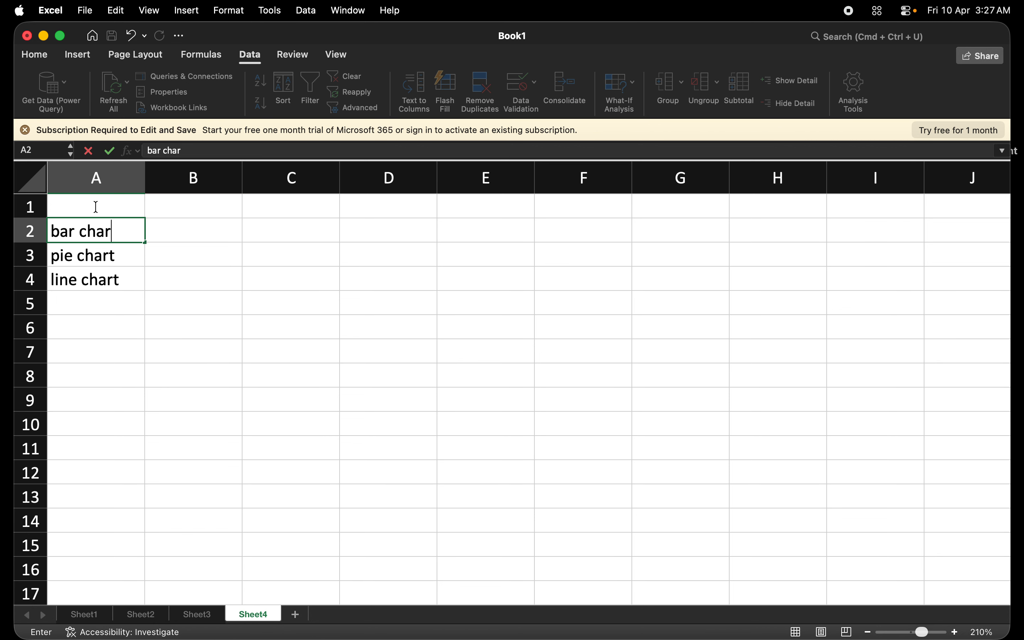
key(Return)
key(Return)
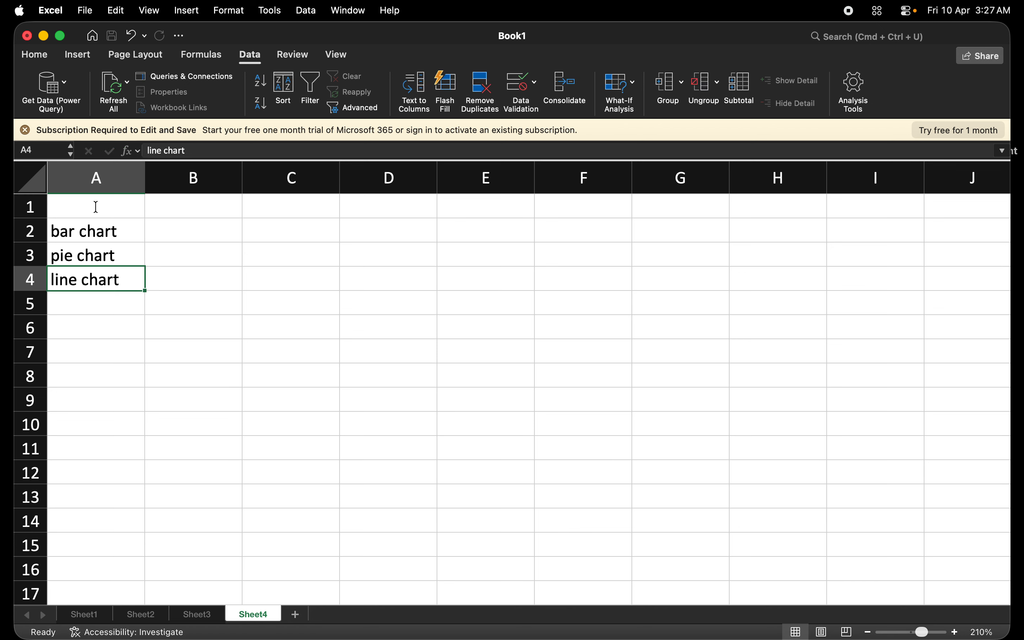
key(Right)
key(Down)
key(Down)
key(Right)
key(Right)
key(Down)
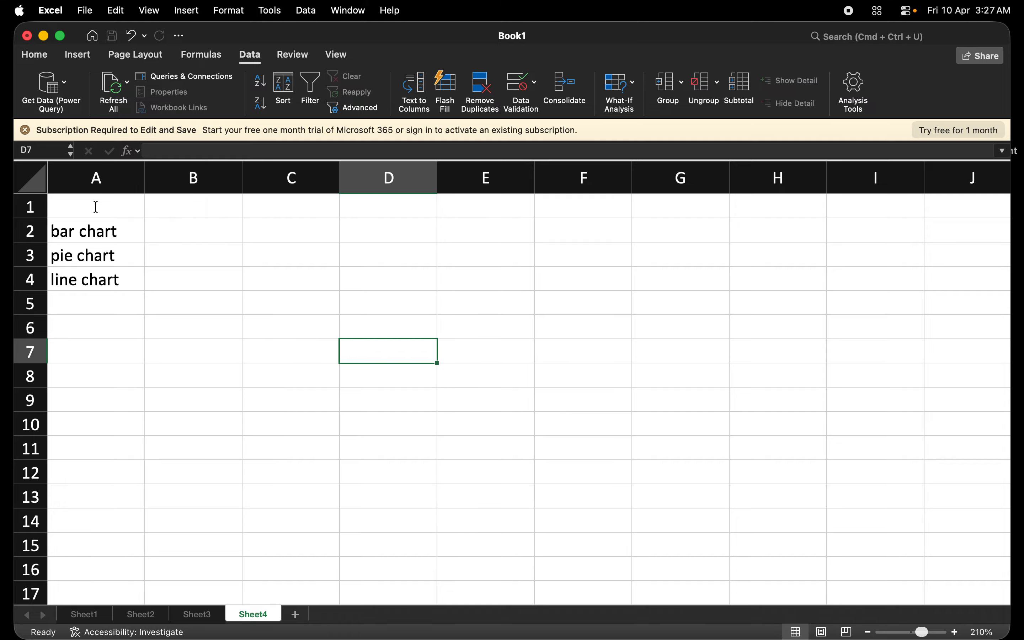
key(Up)
key(Up)
key(Up)
key(Up)
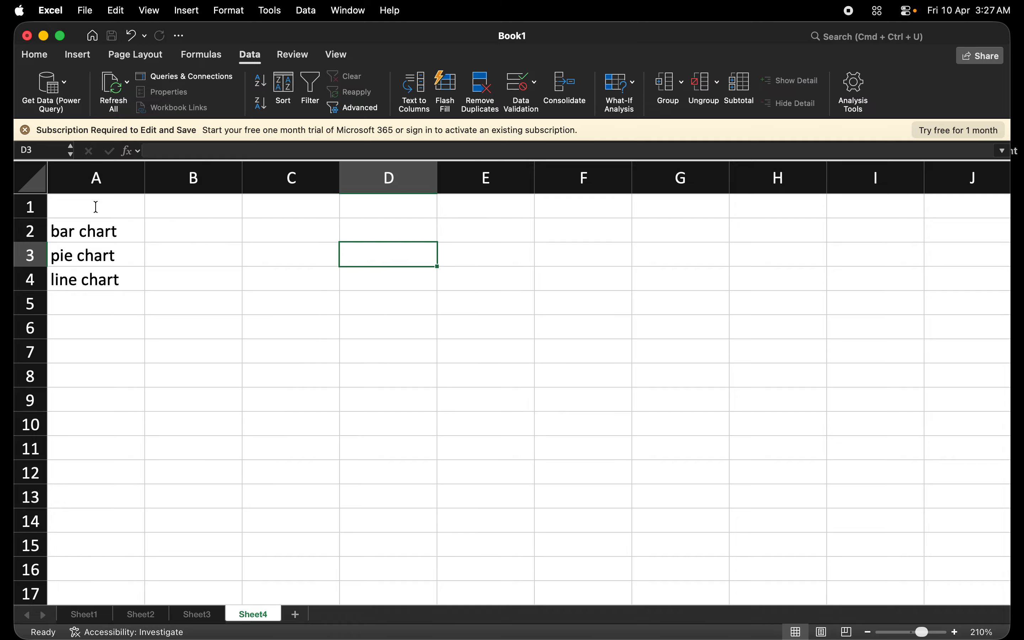
key(Left)
key(Left)
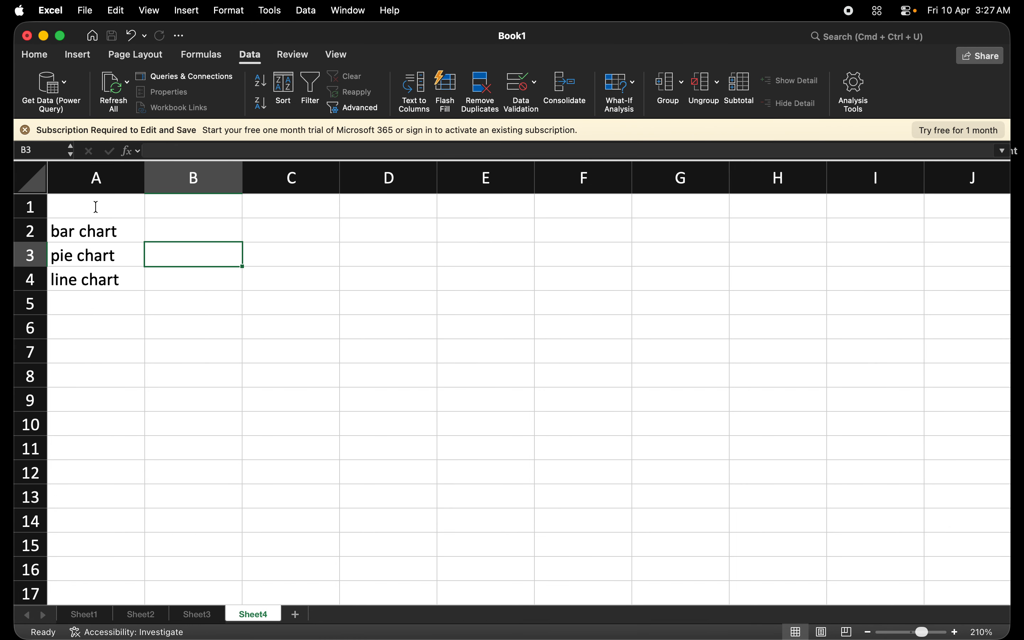
Enter the table headers "Product" in C3 and "Sales" in D3
key(Right)
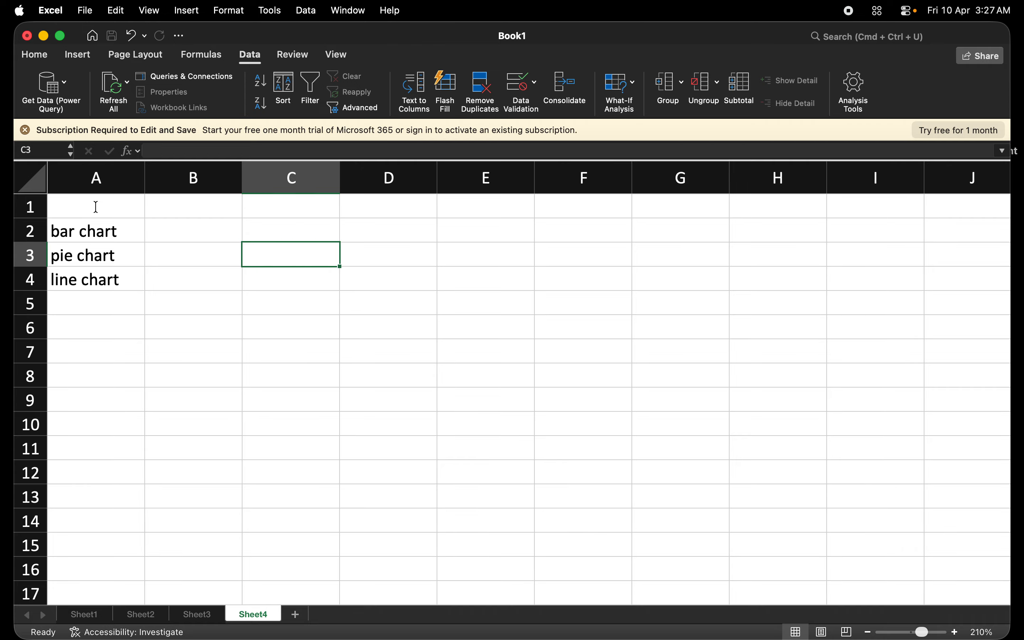
text(p)
key(BackSpace)
text(Pro)
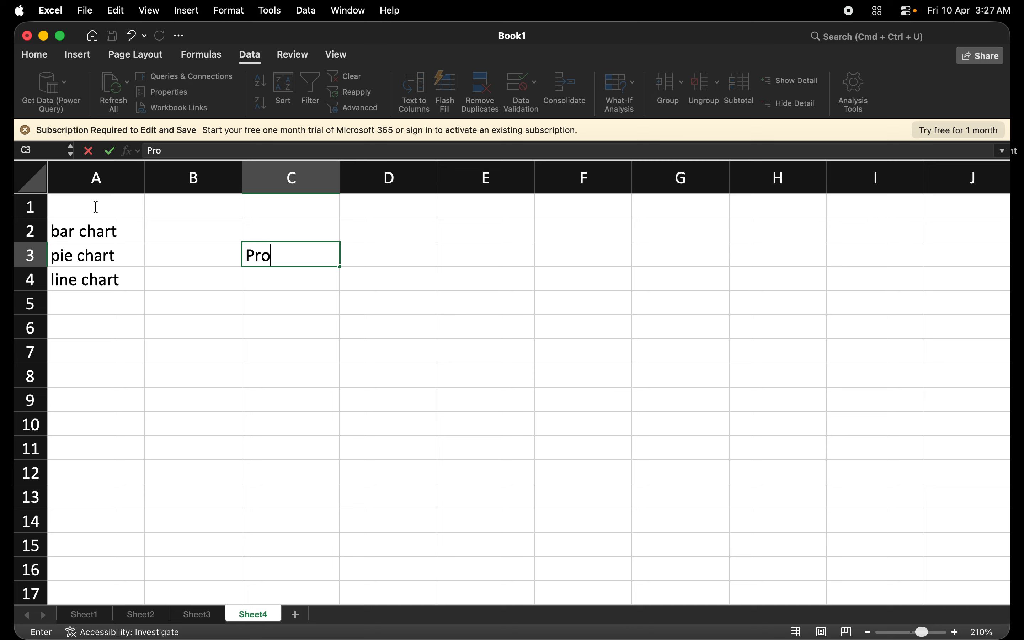
text(duct)
key(Tab)
text(sale)
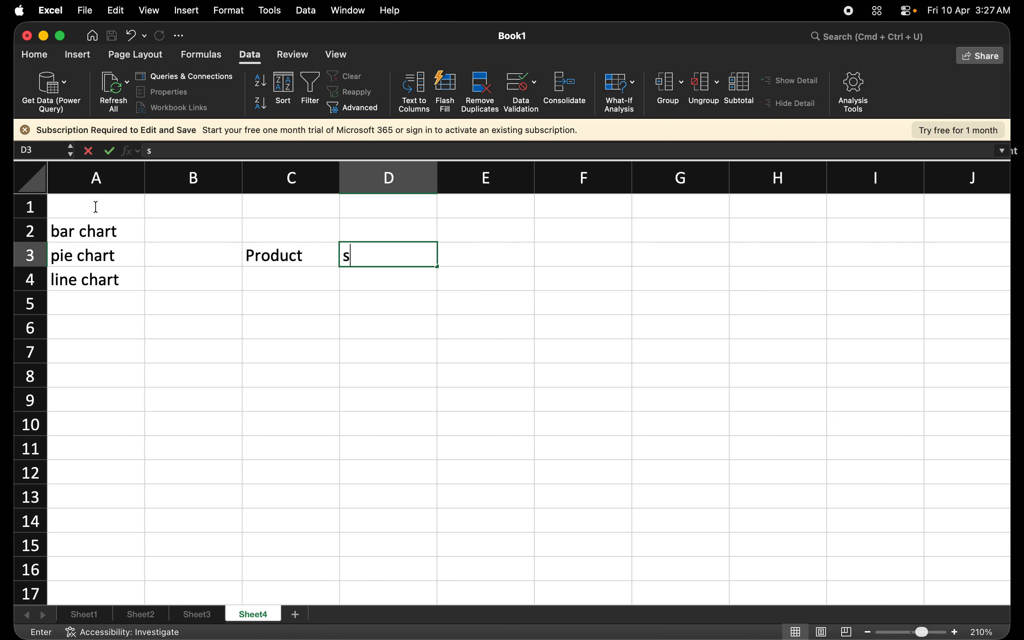
key(BackSpace)
key(BackSpace)
key(BackSpace)
key(BackSpace)
text(S)
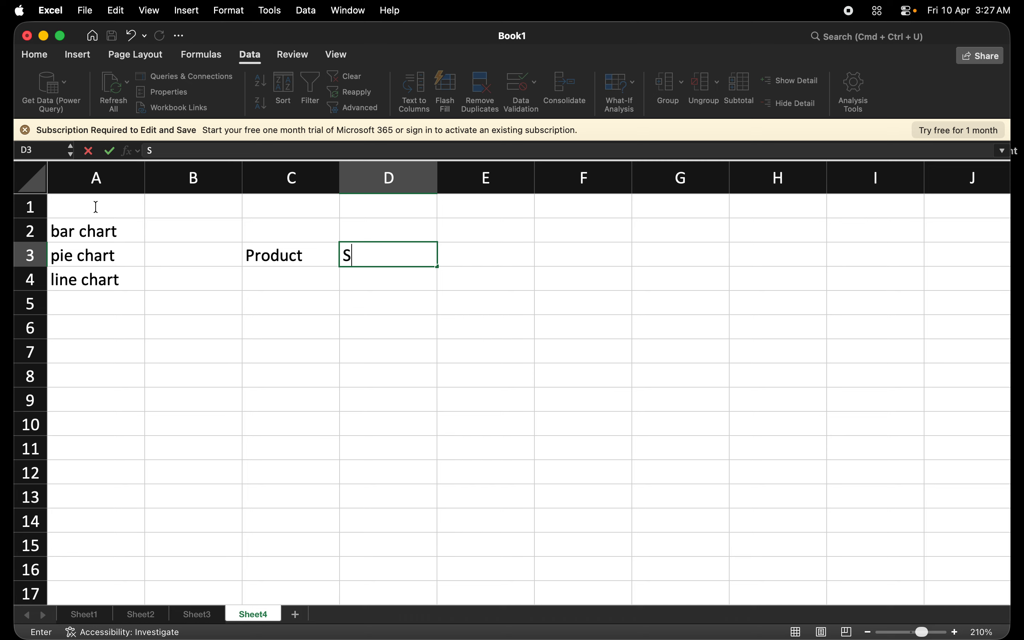
text(ales)
key(Return)
key(Left)
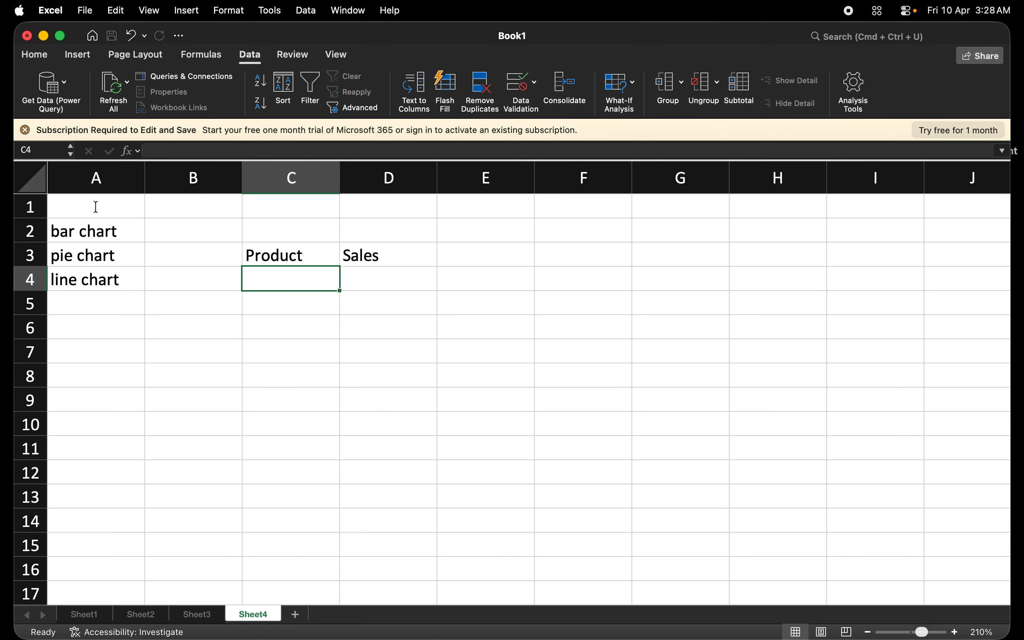
AutoFit the widths of columns C, D and A to their contents
double_click(340, 177)
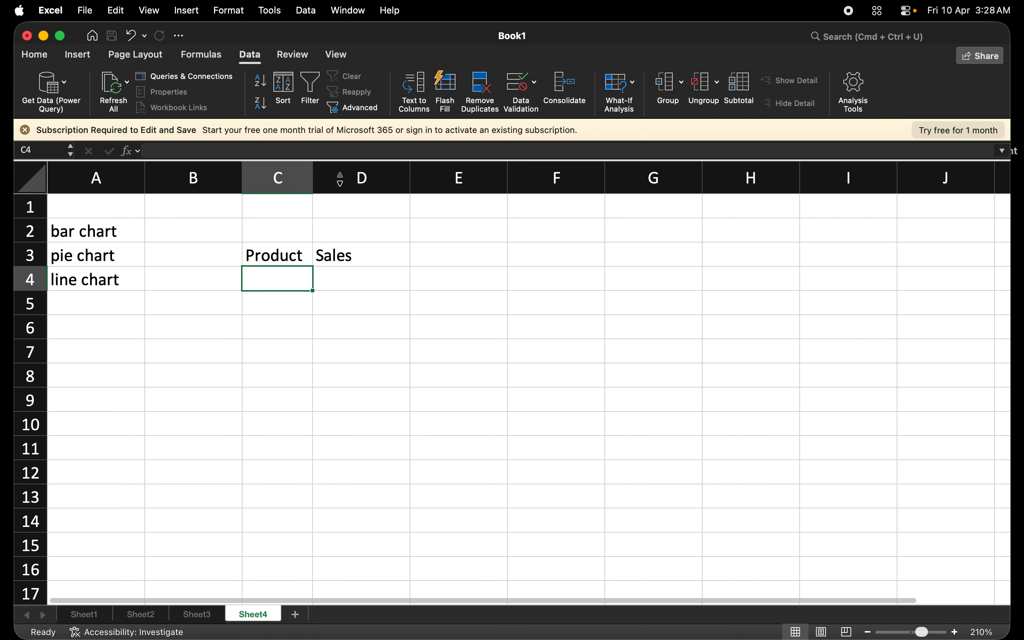
double_click(410, 178)
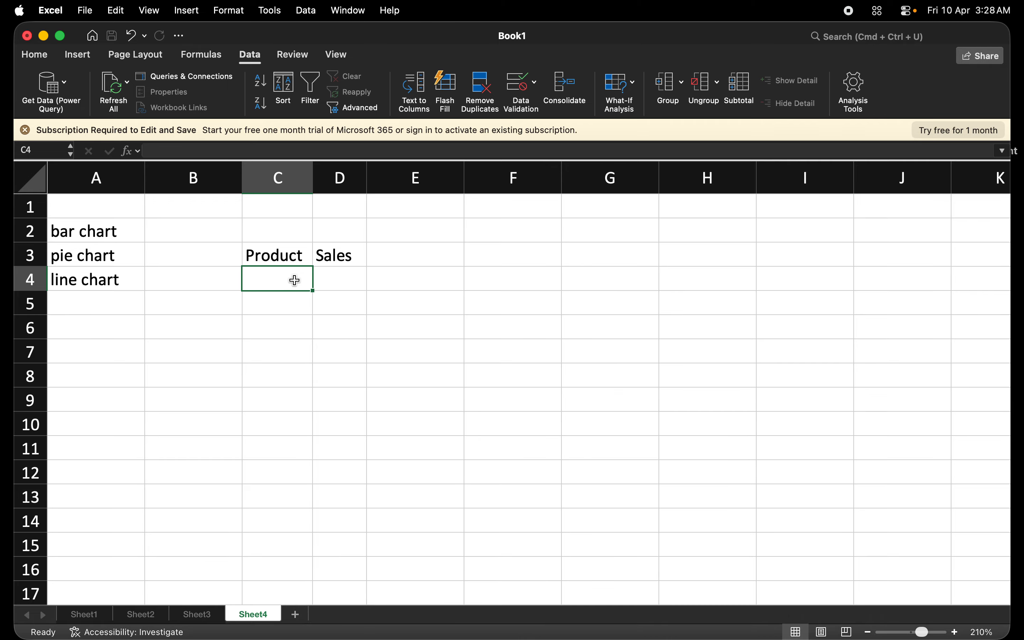
double_click(145, 178)
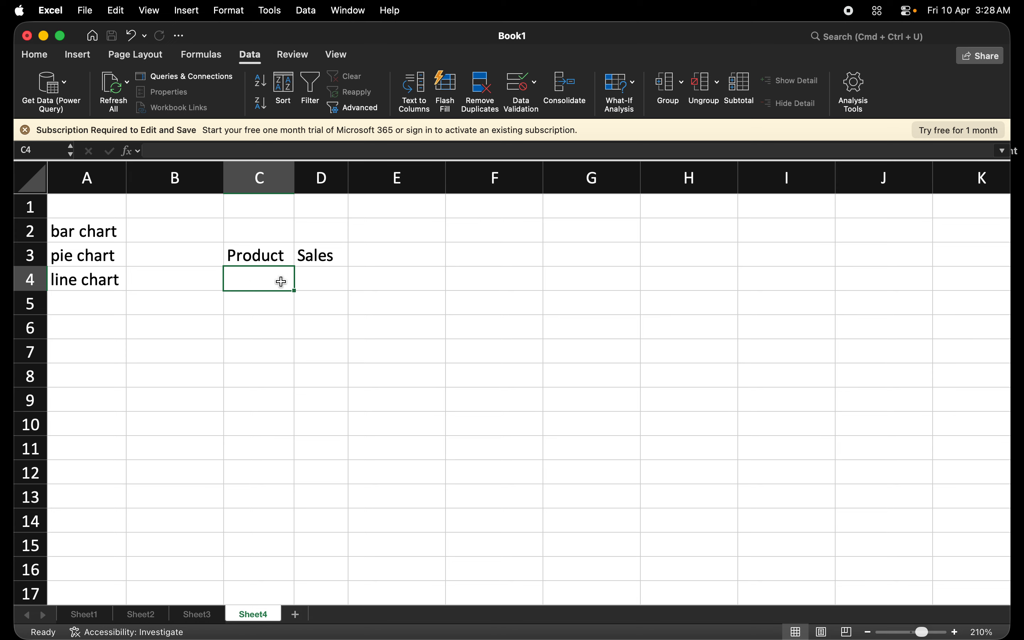
Fill the Product column from C4 to C7 with Rice, Milk, Bread and Suger
text(Rice)
key(Return)
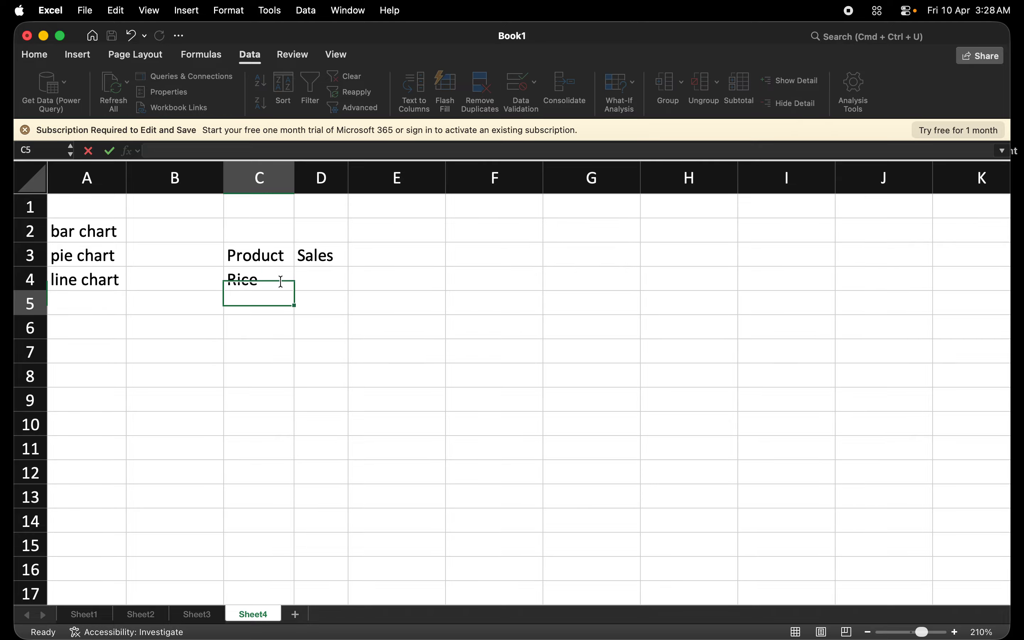
text(Milk)
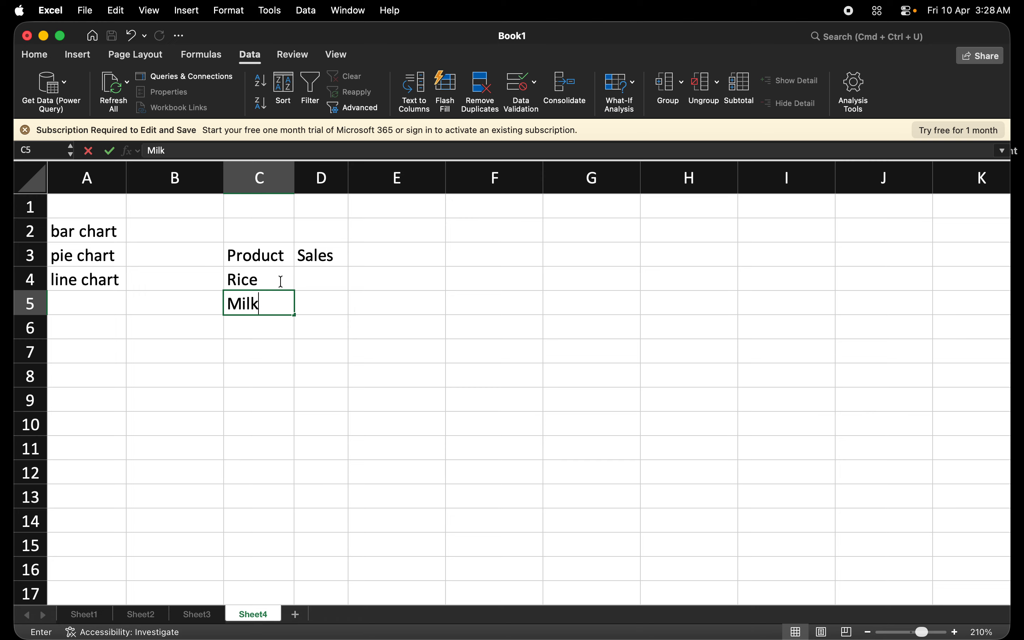
key(Return)
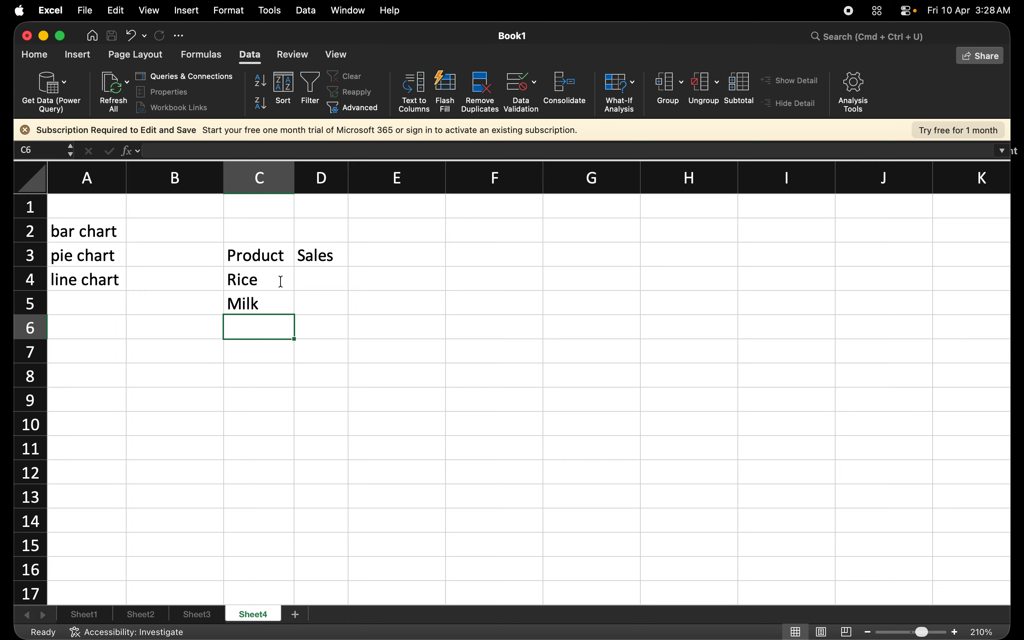
text(Bread)
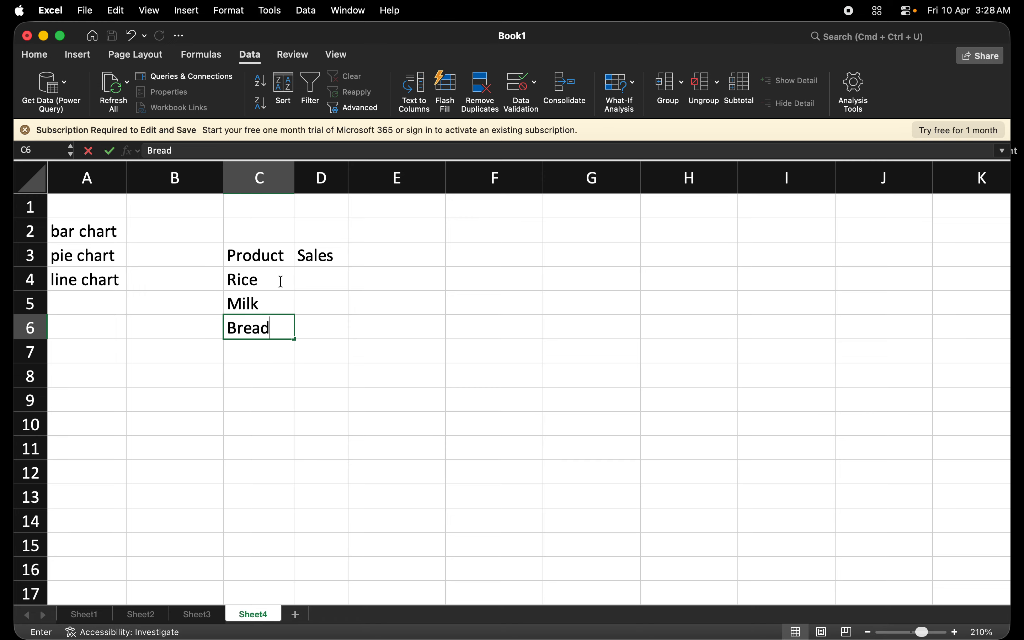
key(Return)
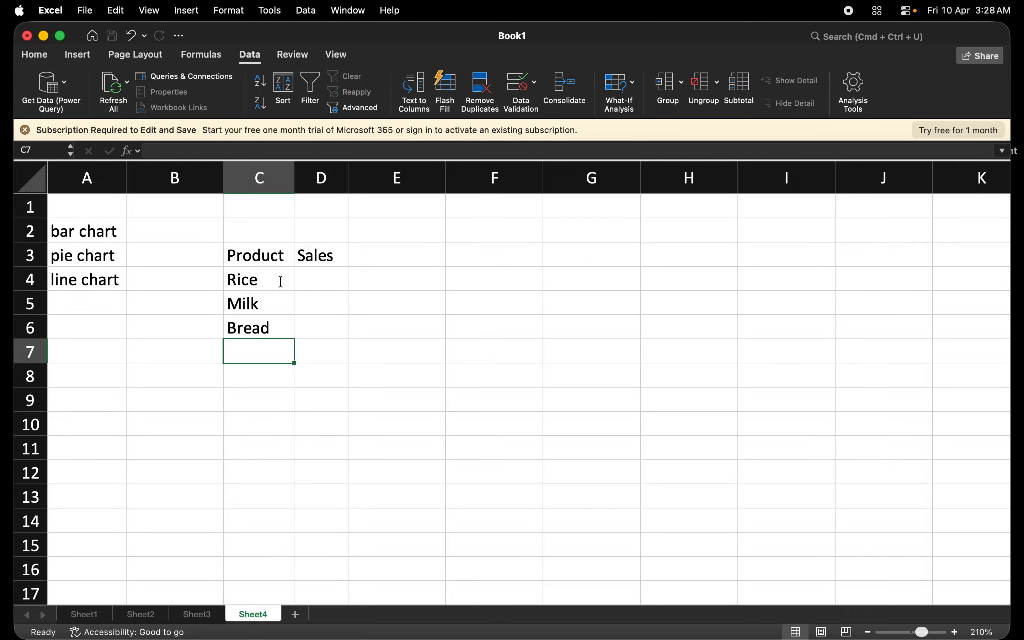
text(Suger)
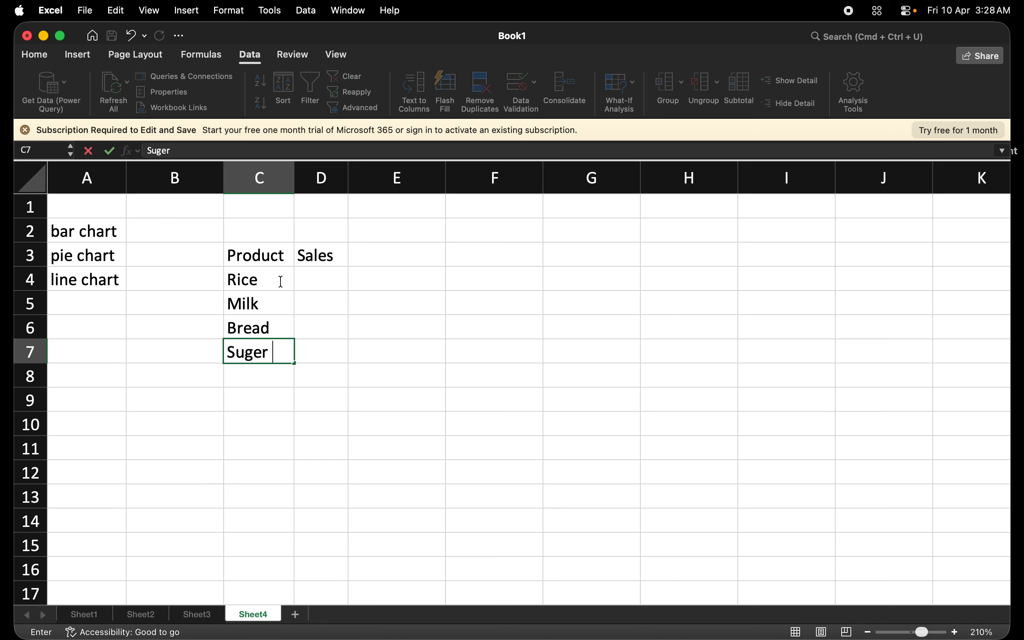
key(Return)
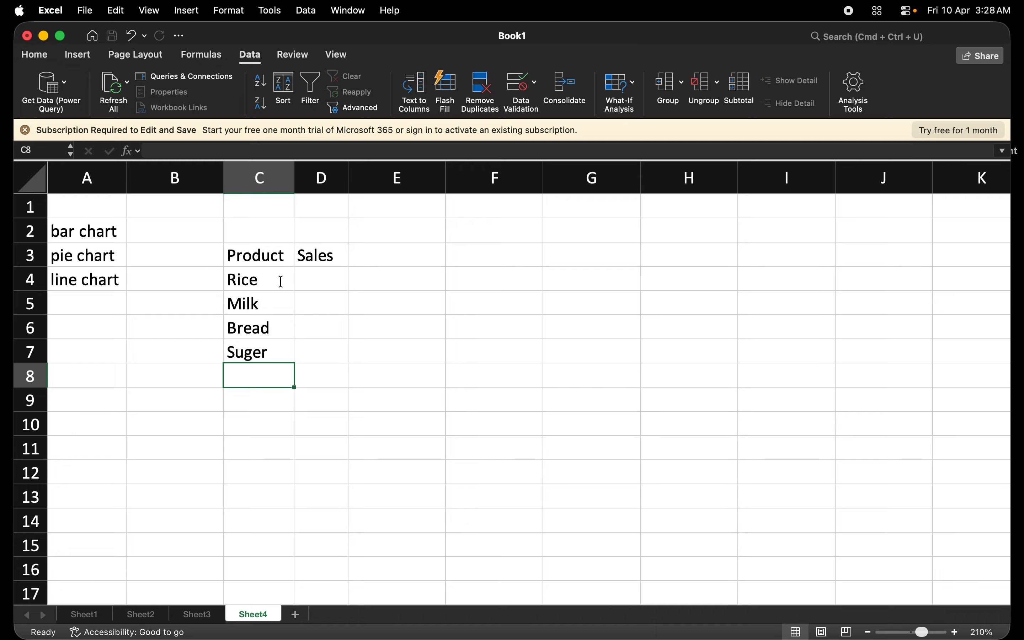
Enter 50 as the sales figure for Rice in D4
click(321, 279)
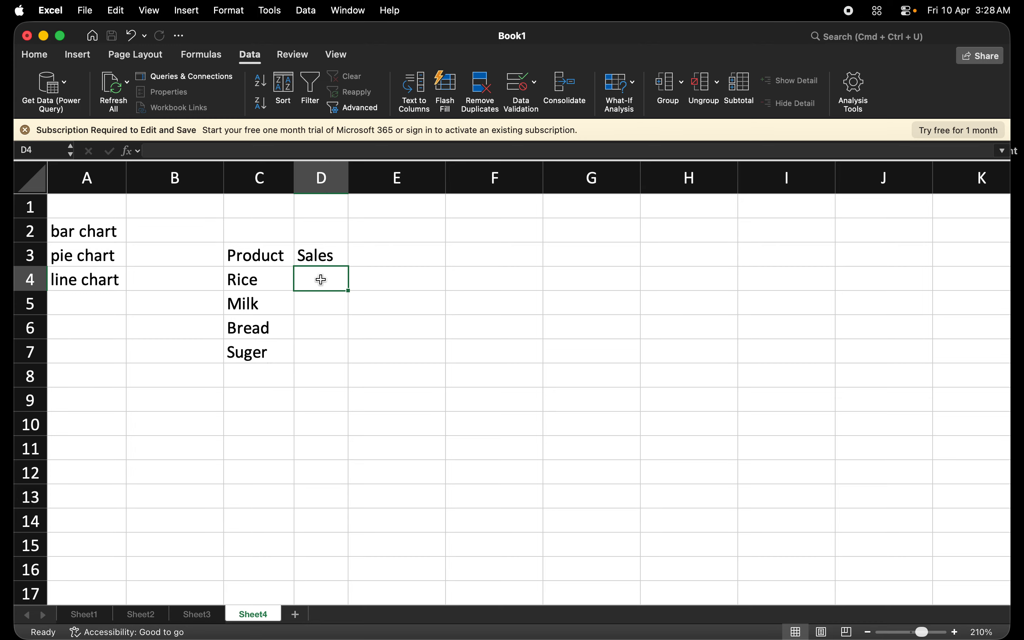
text(50)
key(Return)
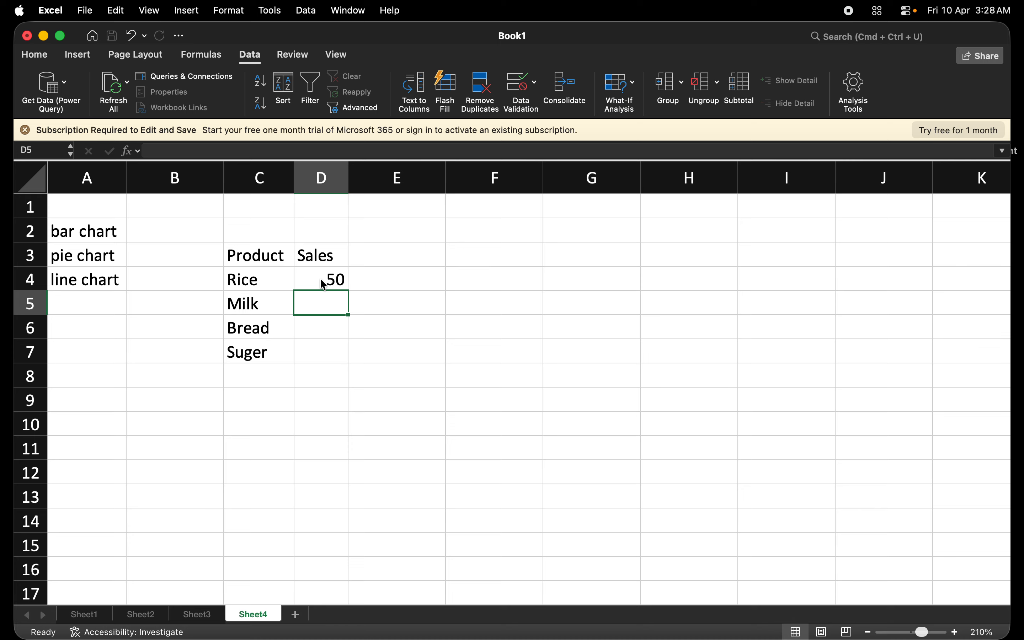
Apply the Accounting number format to the Rice sales figure in D4
click(323, 284)
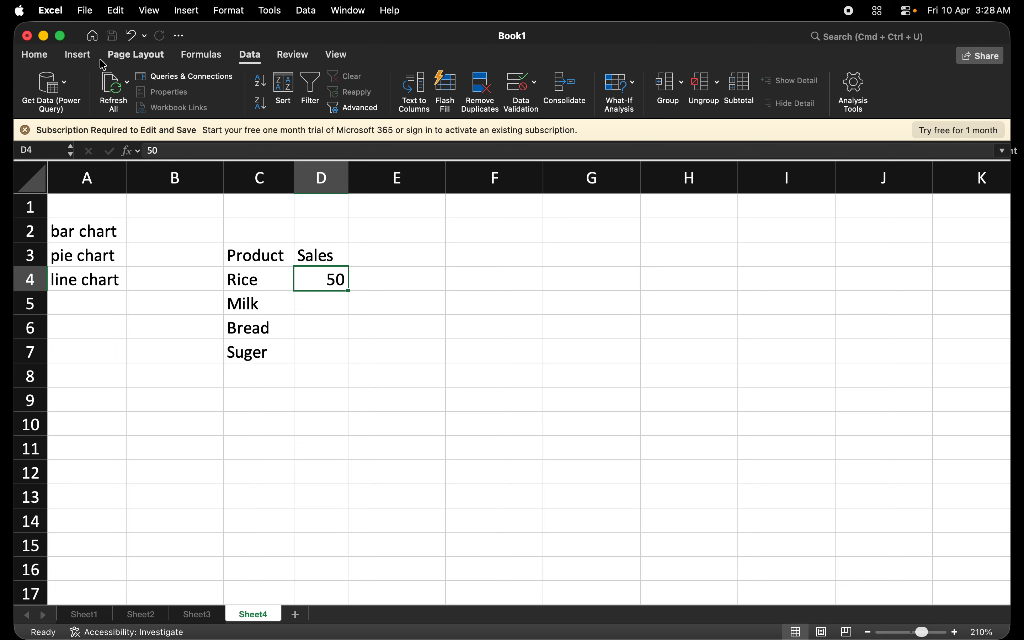
click(34, 55)
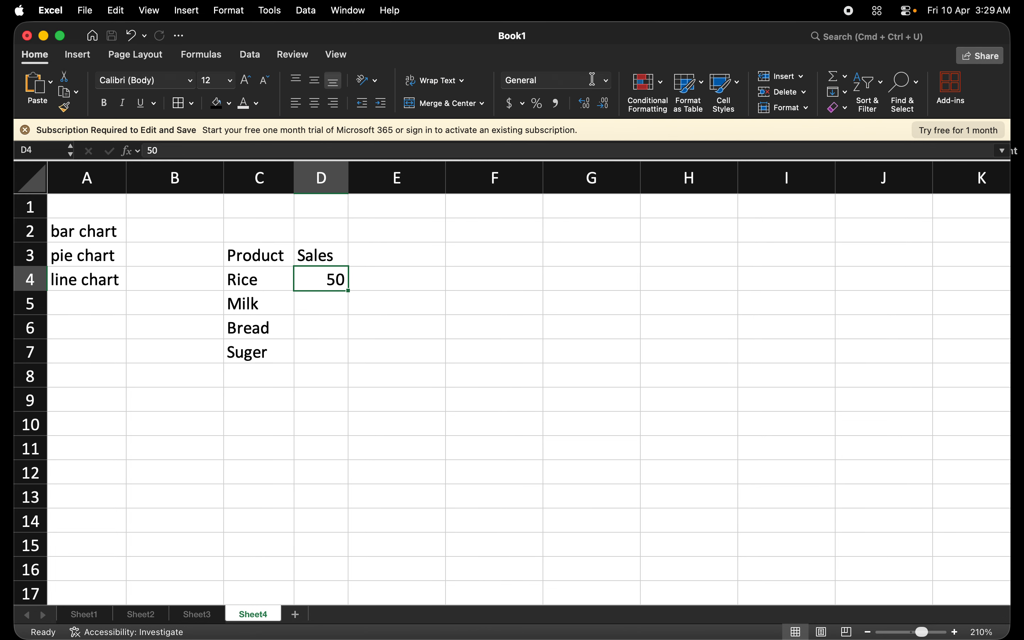
click(608, 82)
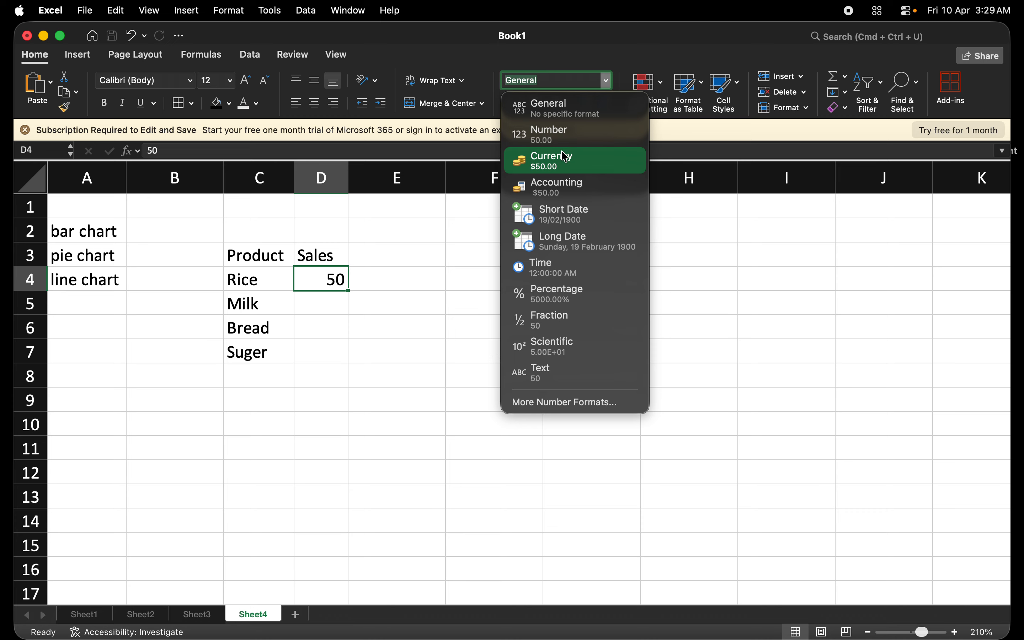
click(556, 187)
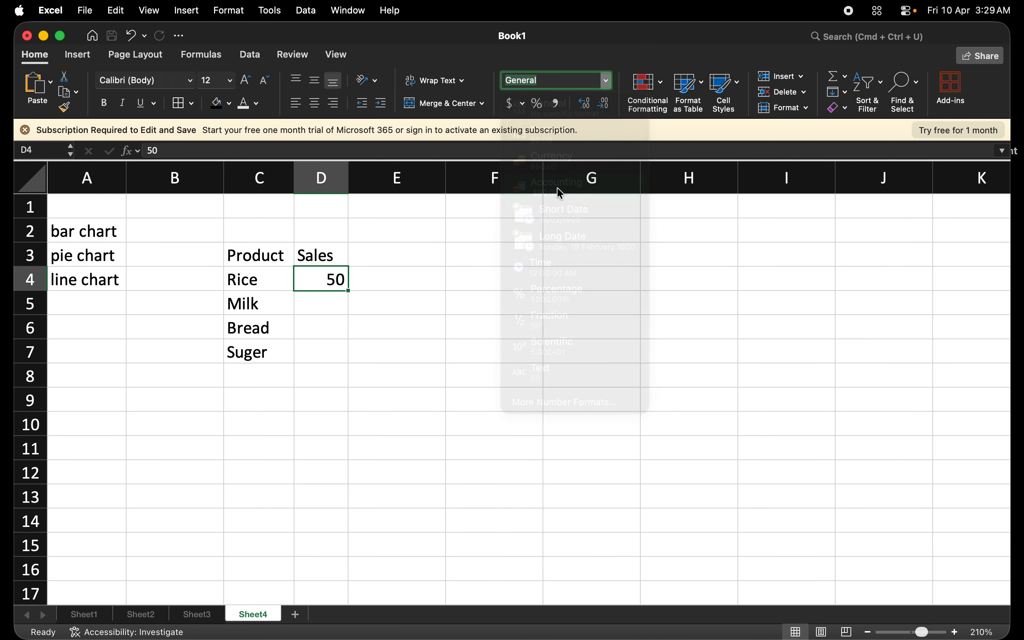
Apply the Currency number format to the Sales cells D4 to D7
click(336, 185)
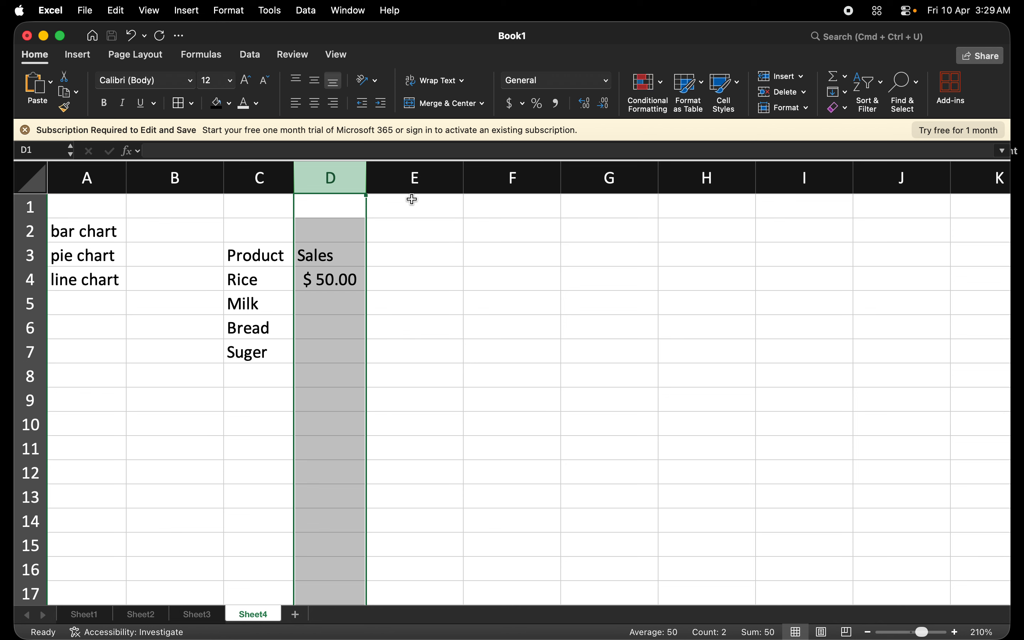
click(350, 280)
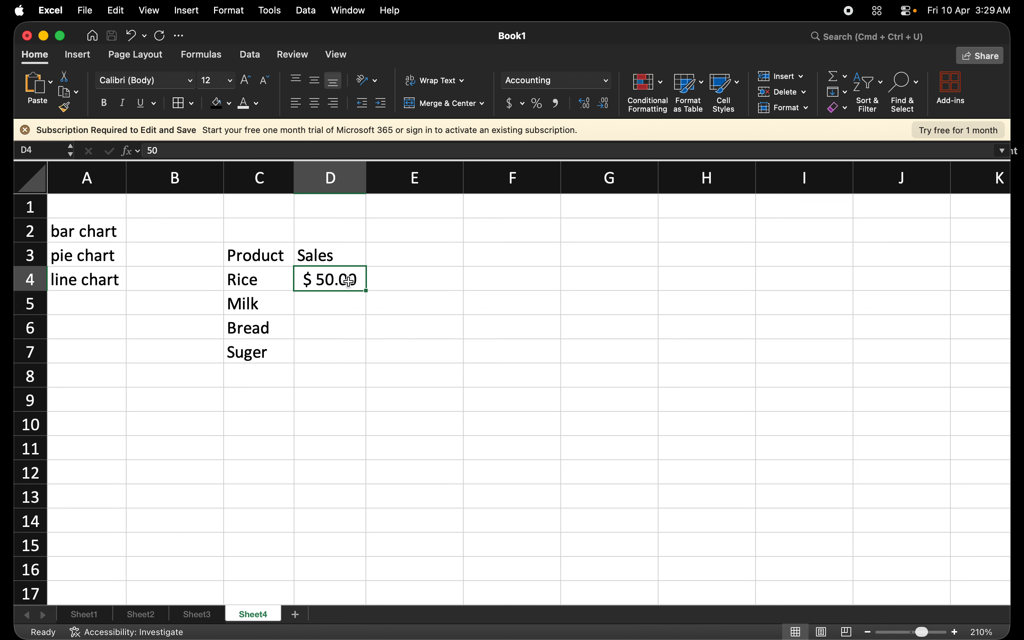
drag(349, 281, 349, 351)
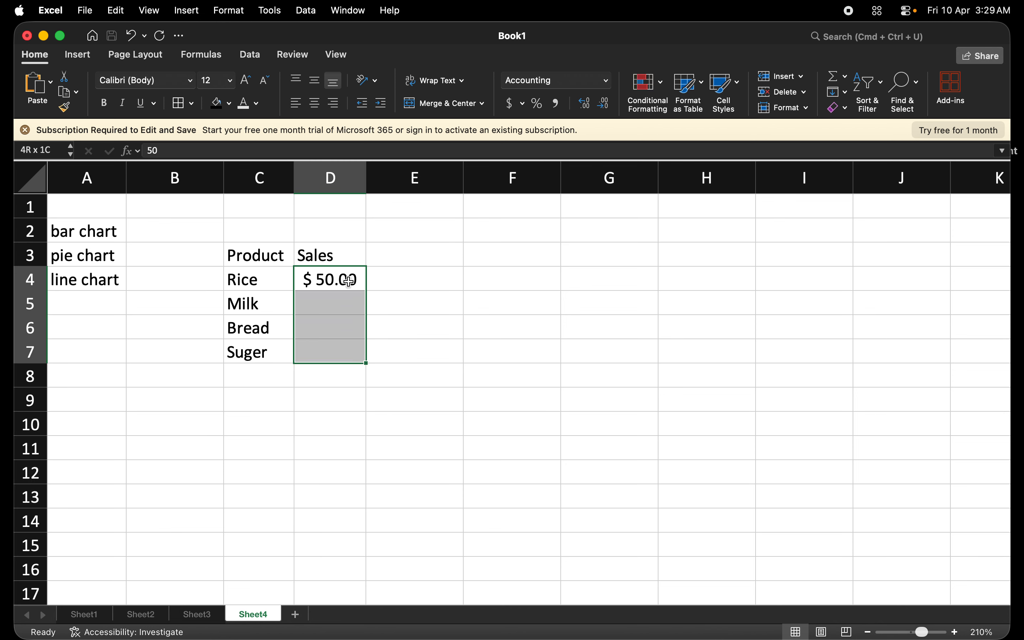
click(608, 81)
click(543, 170)
Enter the sales figures 30 for Milk, 20 for Bread and 40 for Suger in D5 to D7
click(331, 301)
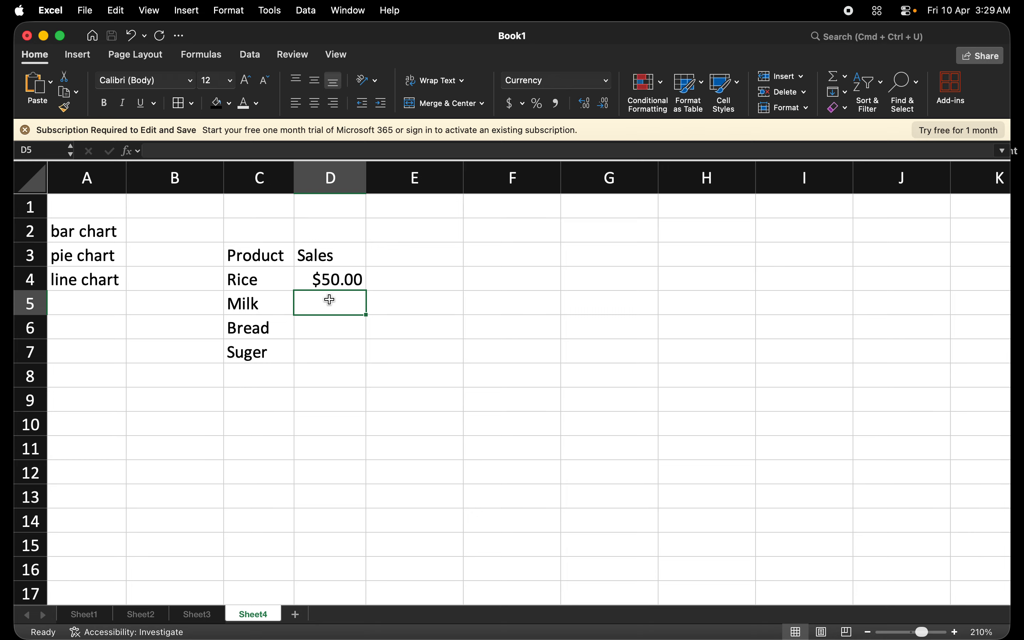
text(30)
key(Tab)
key(Return)
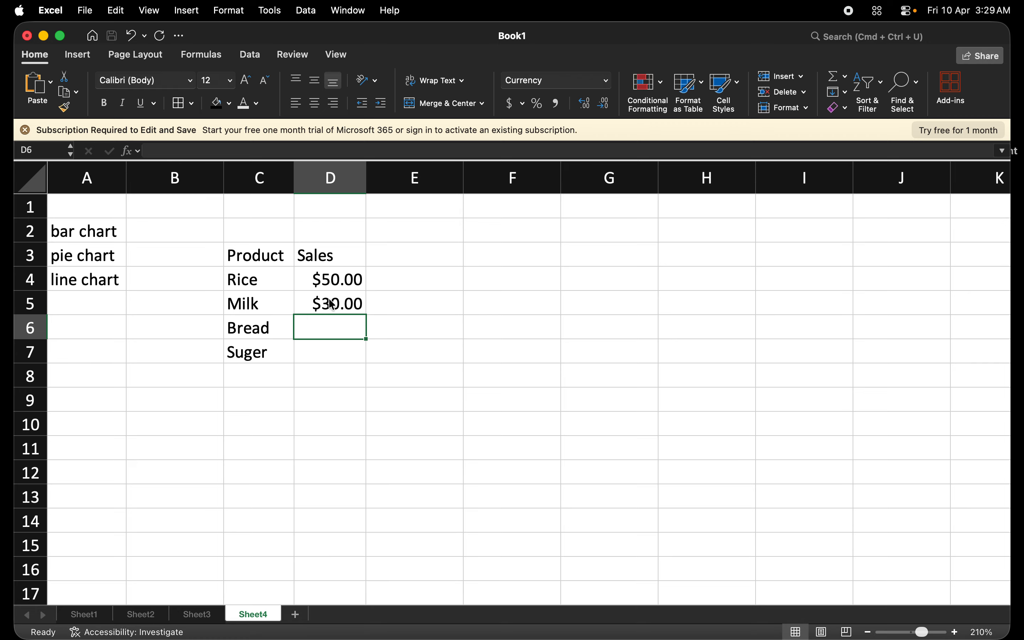
text(20)
key(Return)
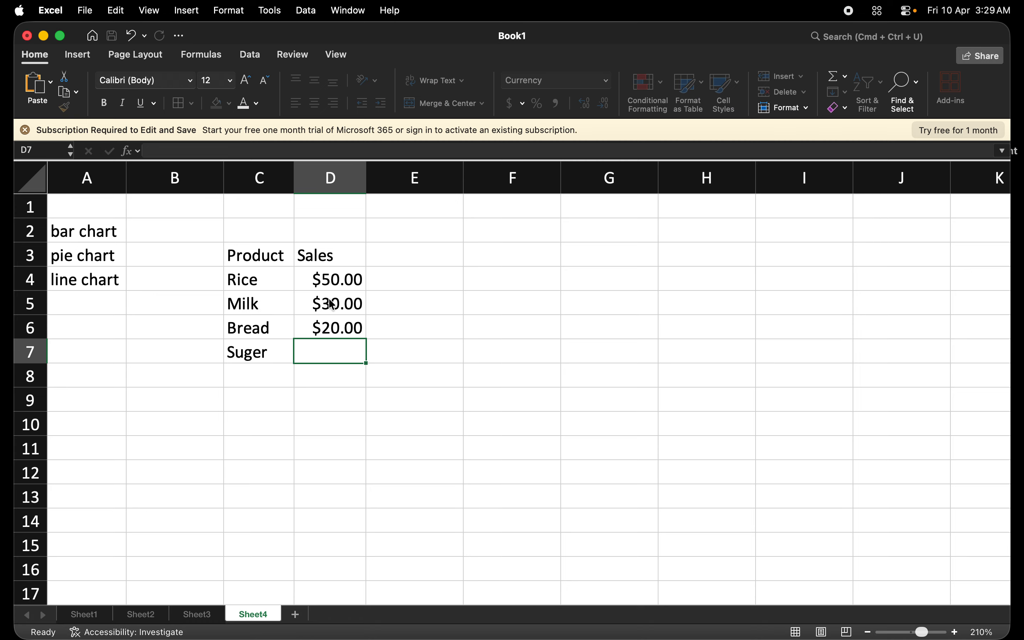
text(40)
key(Return)
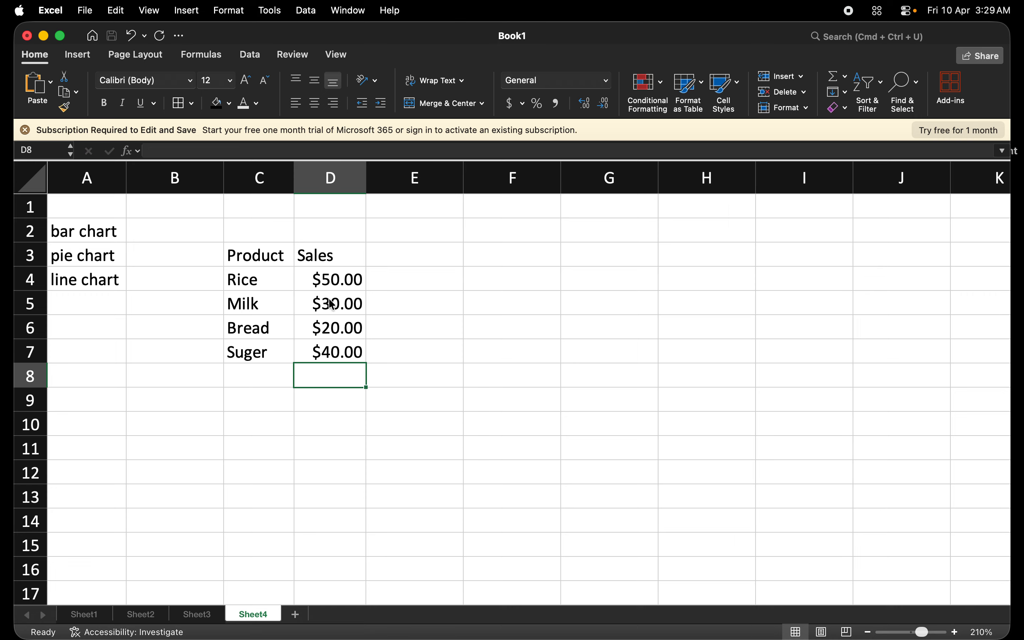
Format the Product and Sales header cells C3:D3 with a black fill and centred white text
click(249, 258)
key(shift+Right)
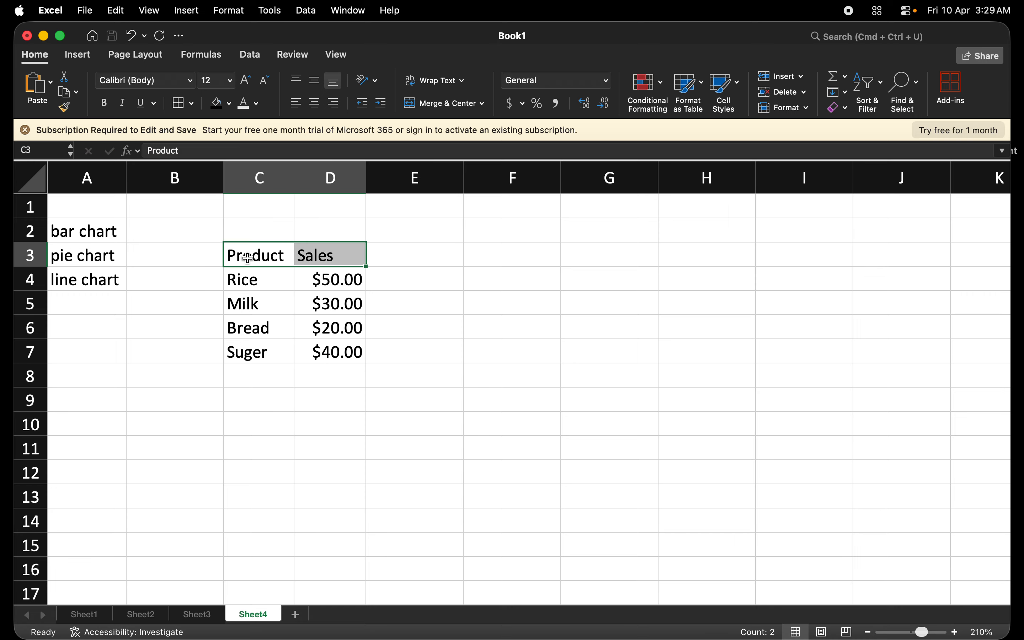
click(217, 106)
click(247, 105)
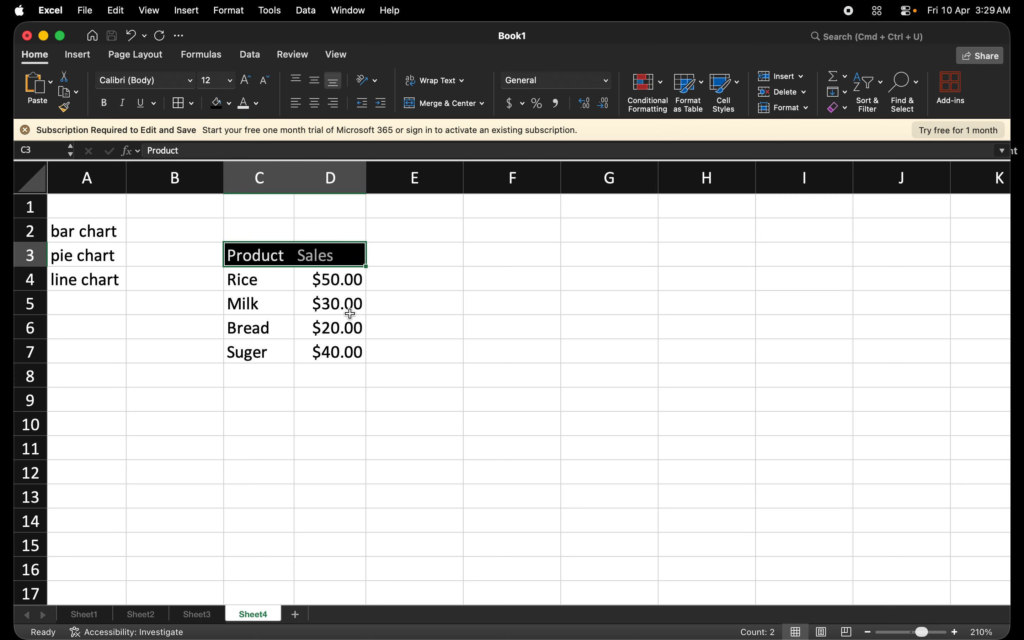
click(314, 103)
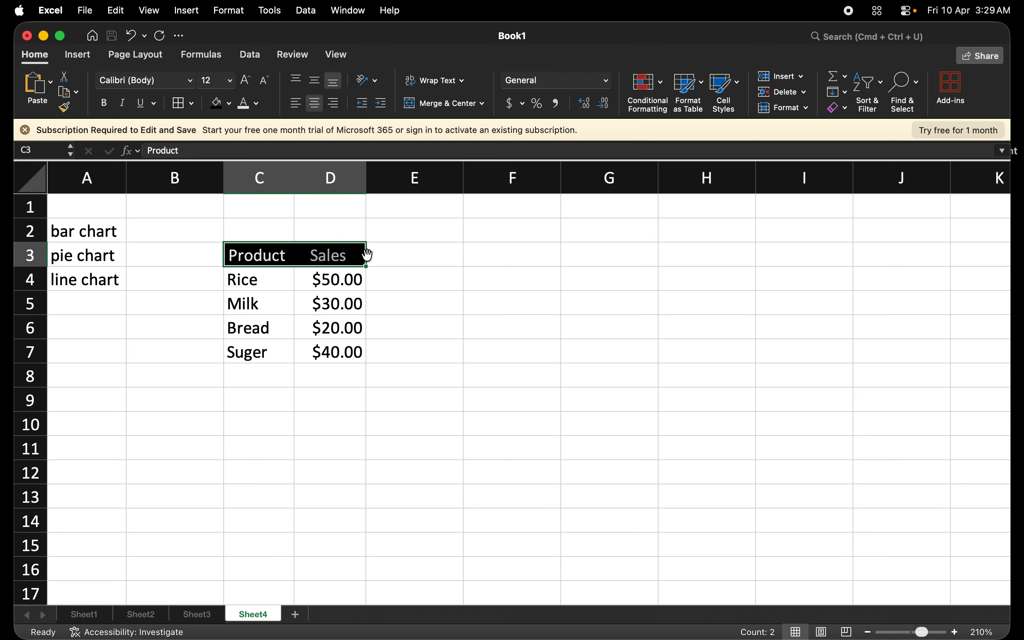
click(345, 373)
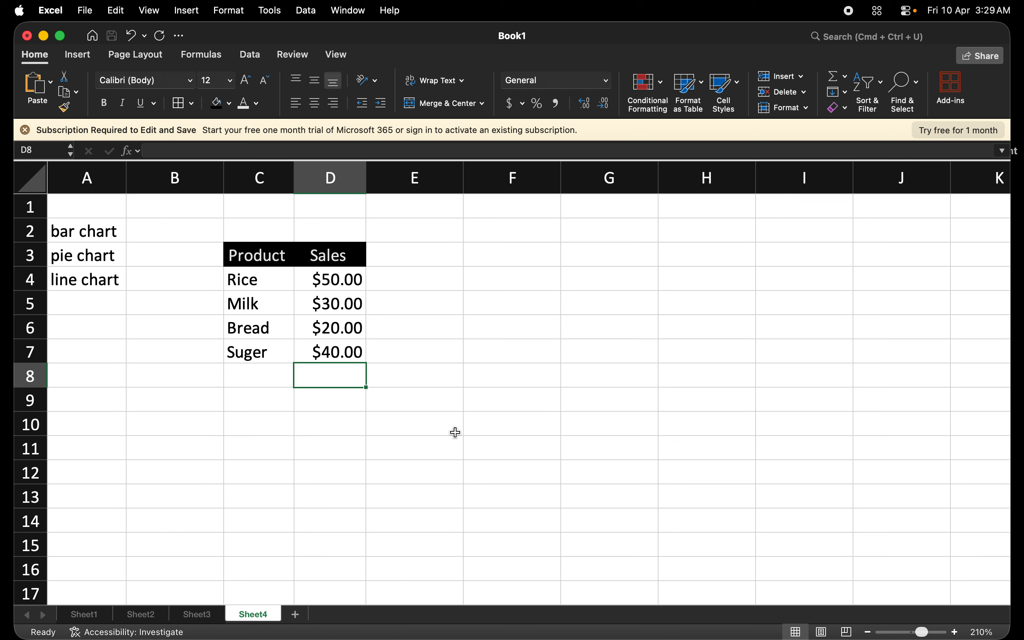
Add borders around all cells of the product and sales table C3:D7
click(267, 259)
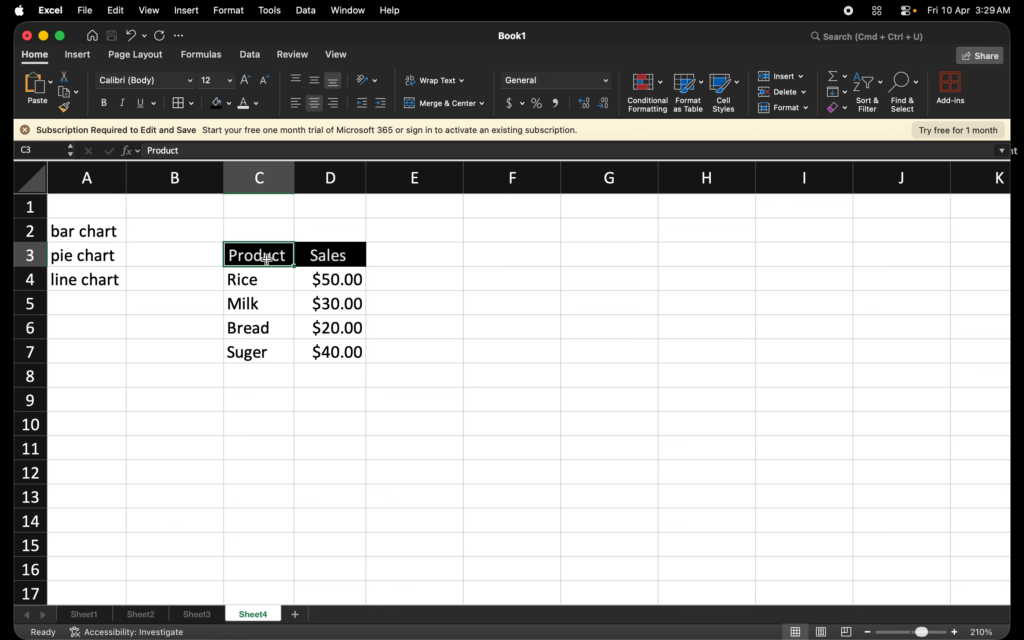
key(shift+Right)
key(shift+Right)
key(shift+Left)
key(shift+Down)
key(shift+Down)
key(shift+Down)
key(shift+Down)
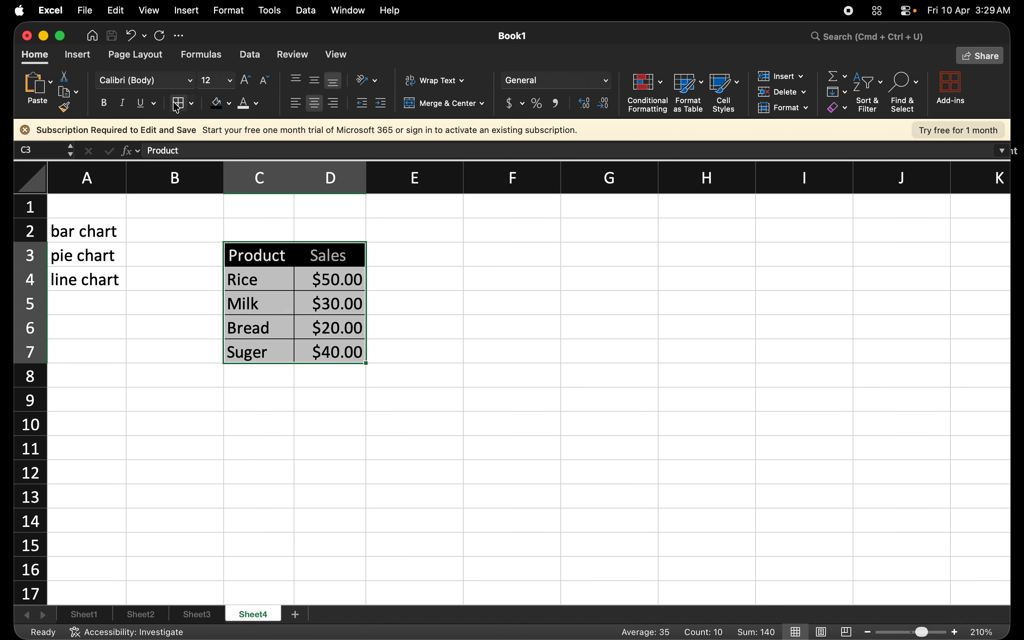
click(400, 356)
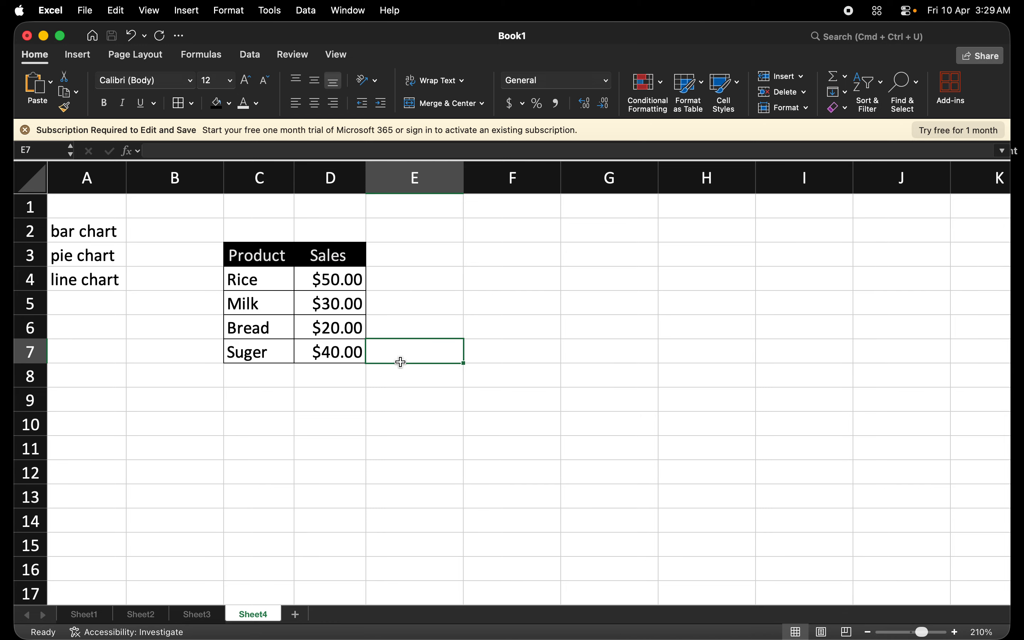
click(385, 382)
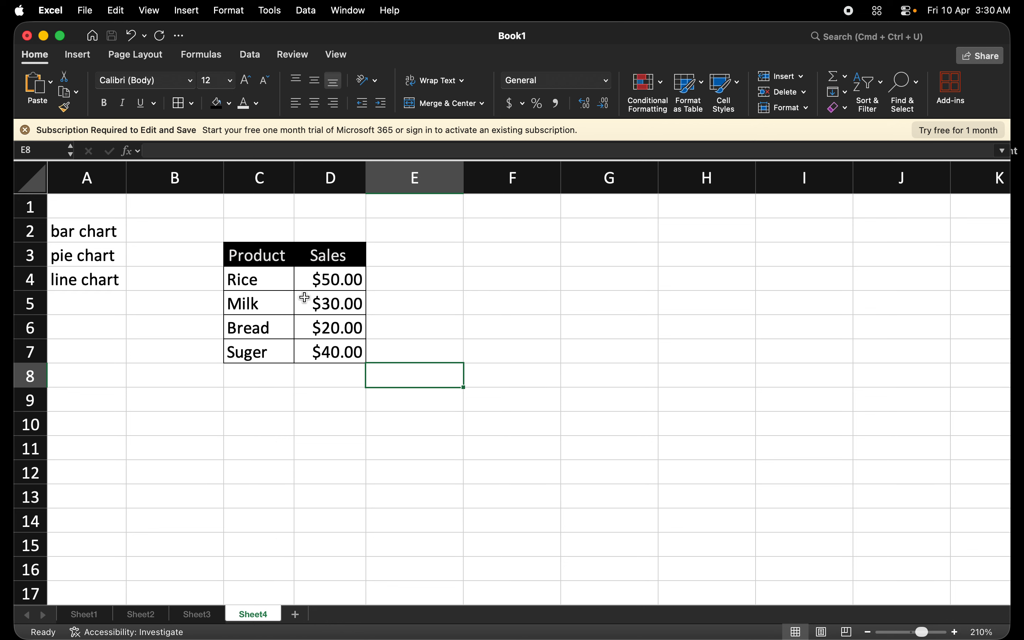
Select the whole product and sales table C3:D7 as chart data and dismiss the subscription notice
click(237, 258)
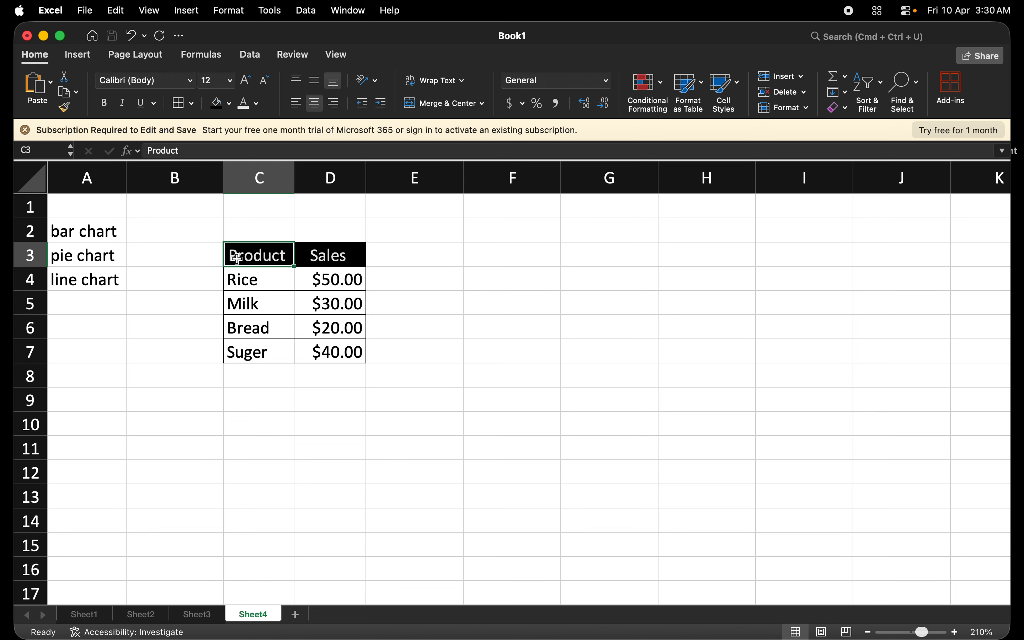
key(shift+Right)
key(shift+Down)
key(shift+Down)
key(shift+Down)
key(shift+Down)
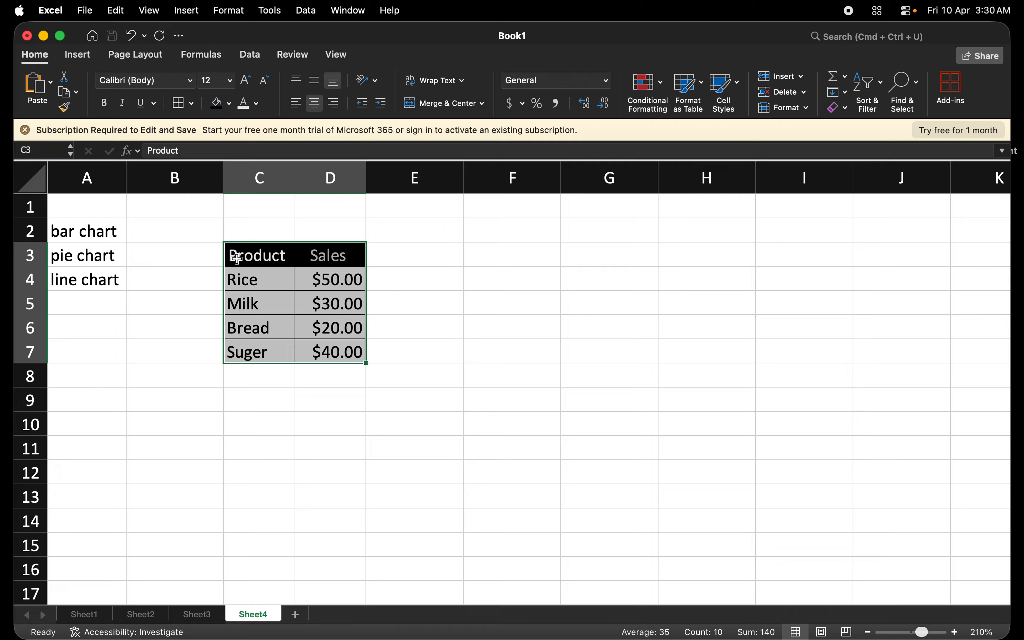
click(80, 57)
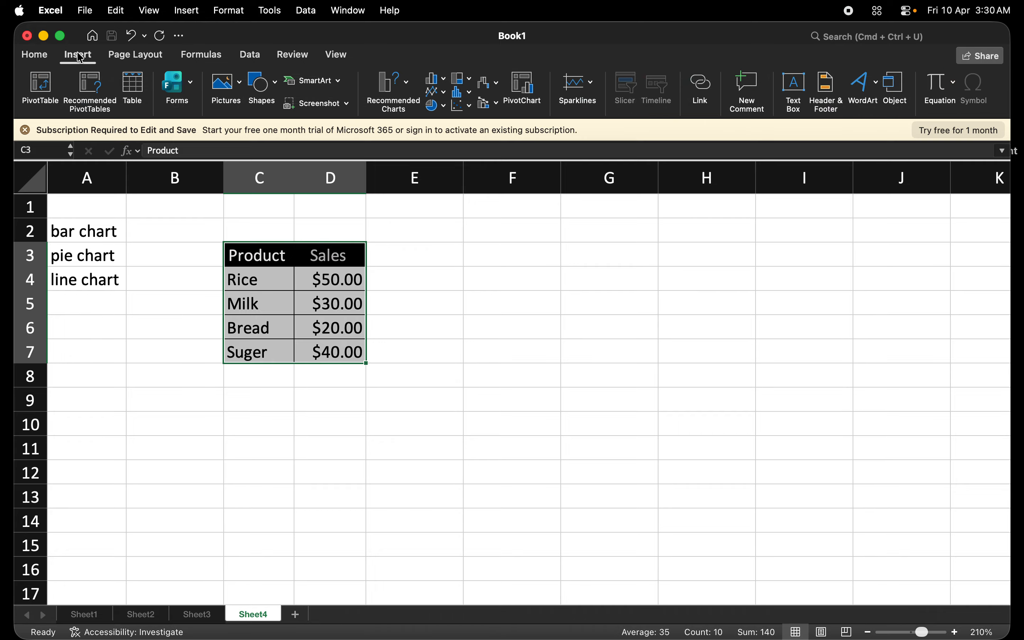
click(25, 130)
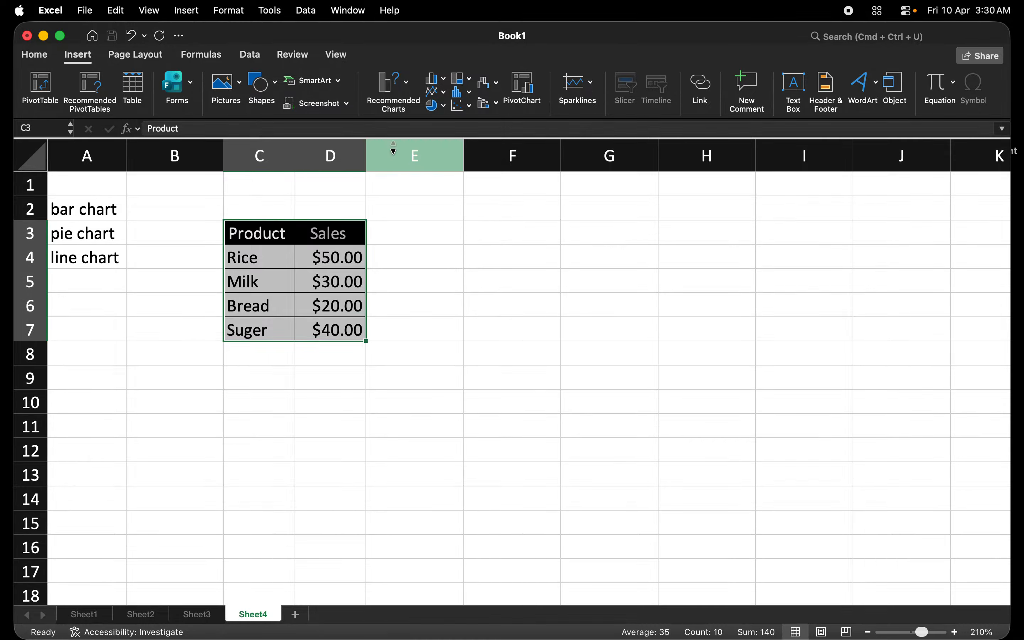
Review the recommended chart previews for the selected table without inserting a chart
click(412, 85)
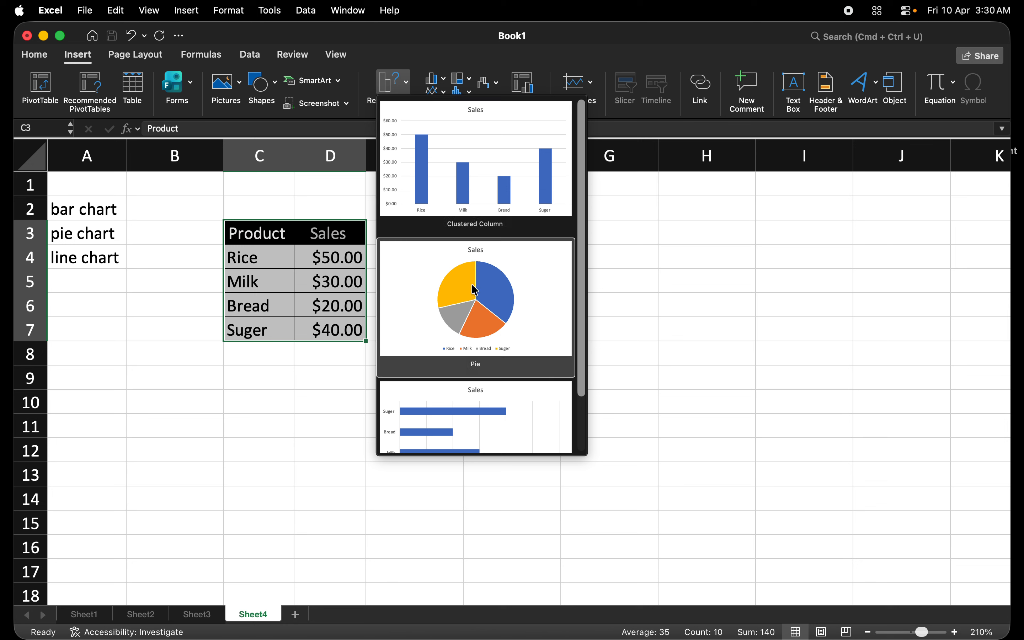
scroll(465, 357, down, 3)
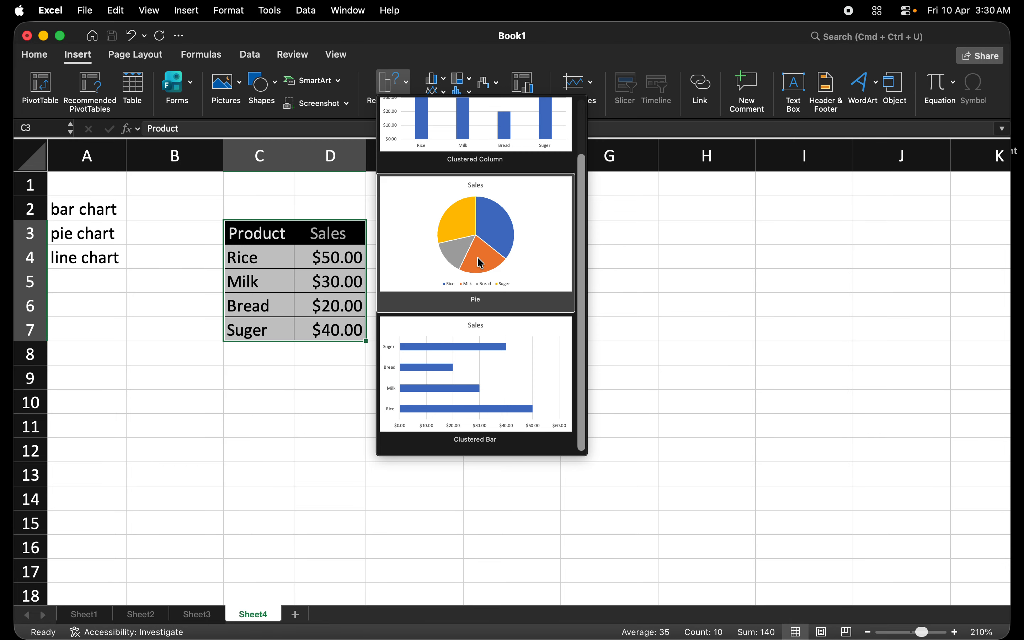
scroll(481, 263, up, 3)
scroll(481, 263, down, 3)
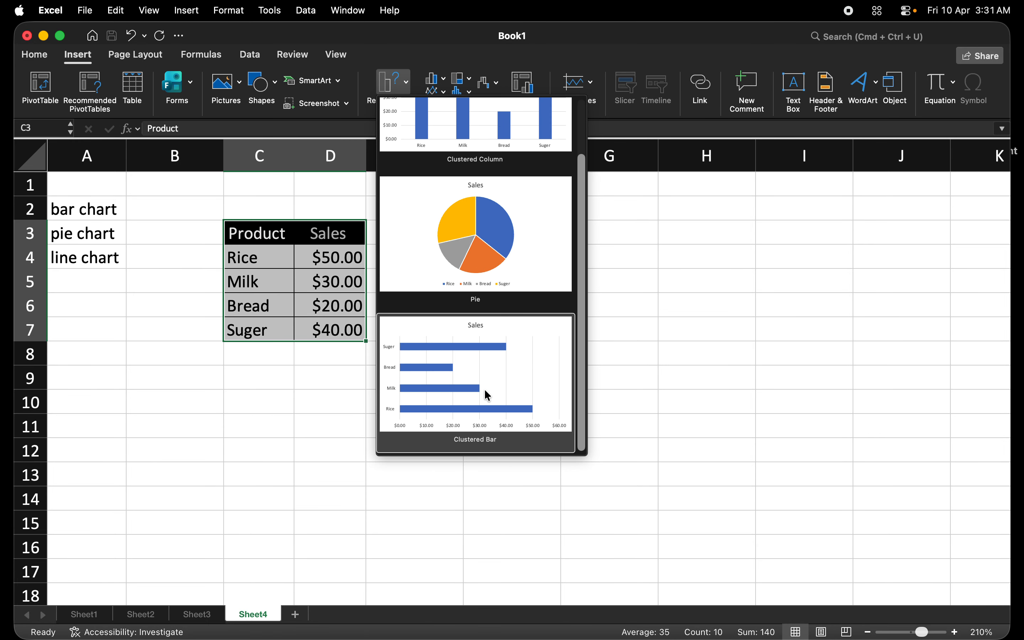
scroll(485, 392, up, 1)
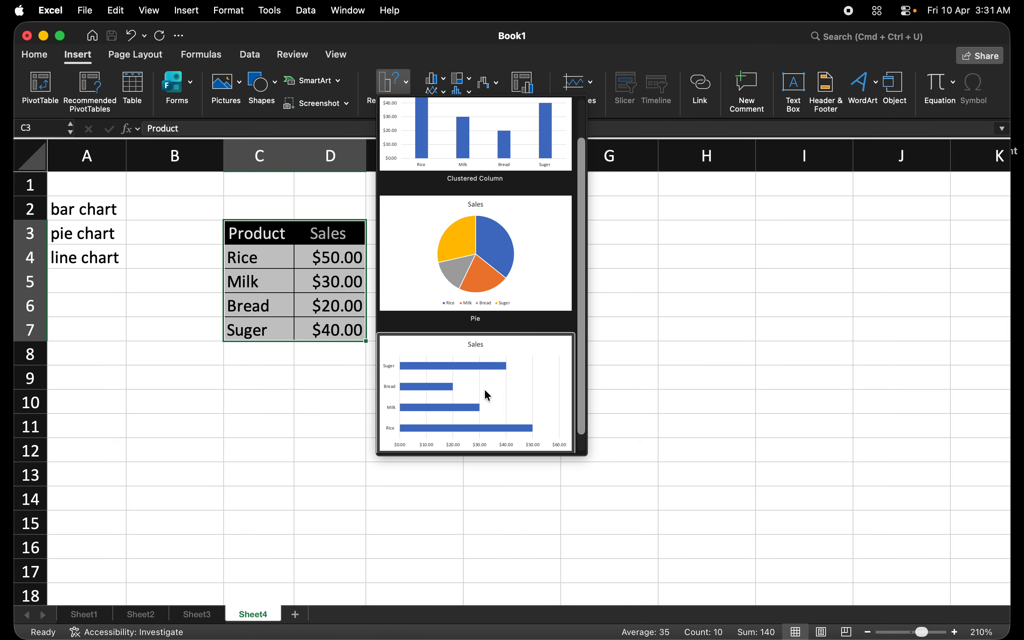
click(434, 37)
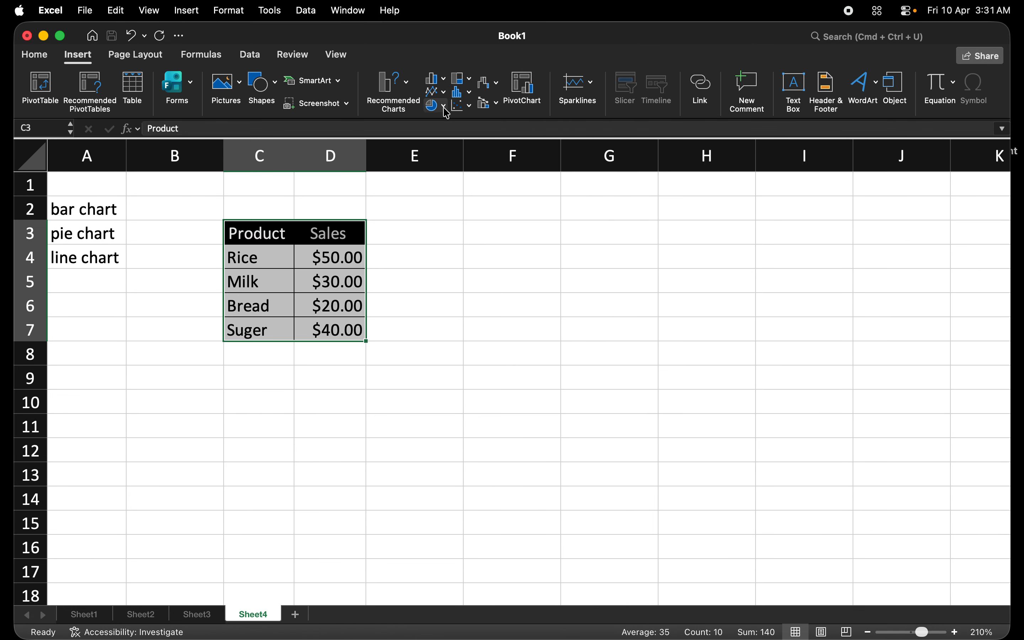
Examine the available column and bar, line, and pie chart types for the selected table
click(446, 85)
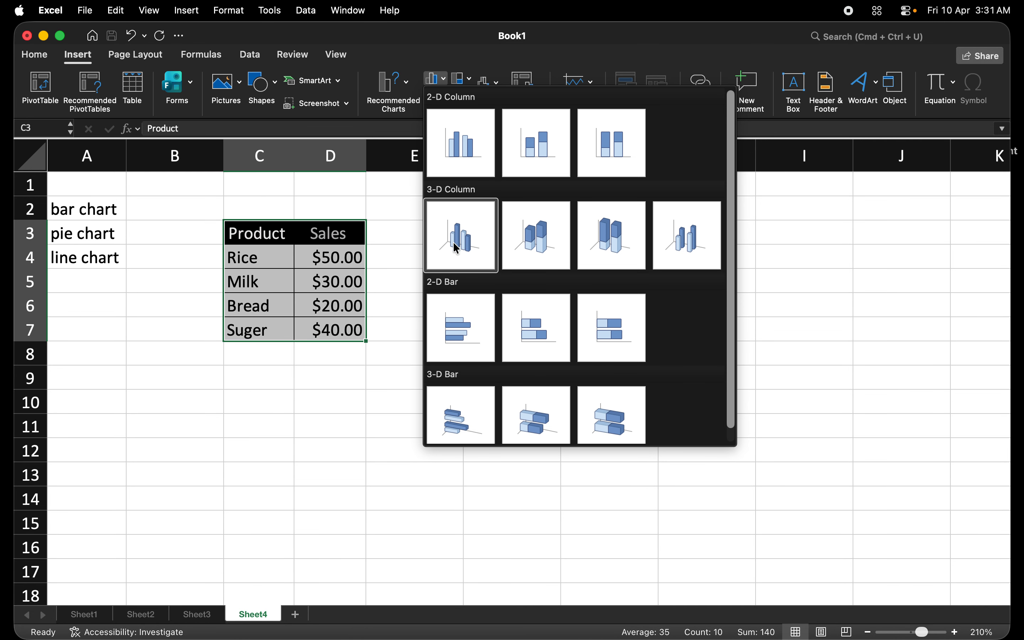
scroll(456, 332, down, 1)
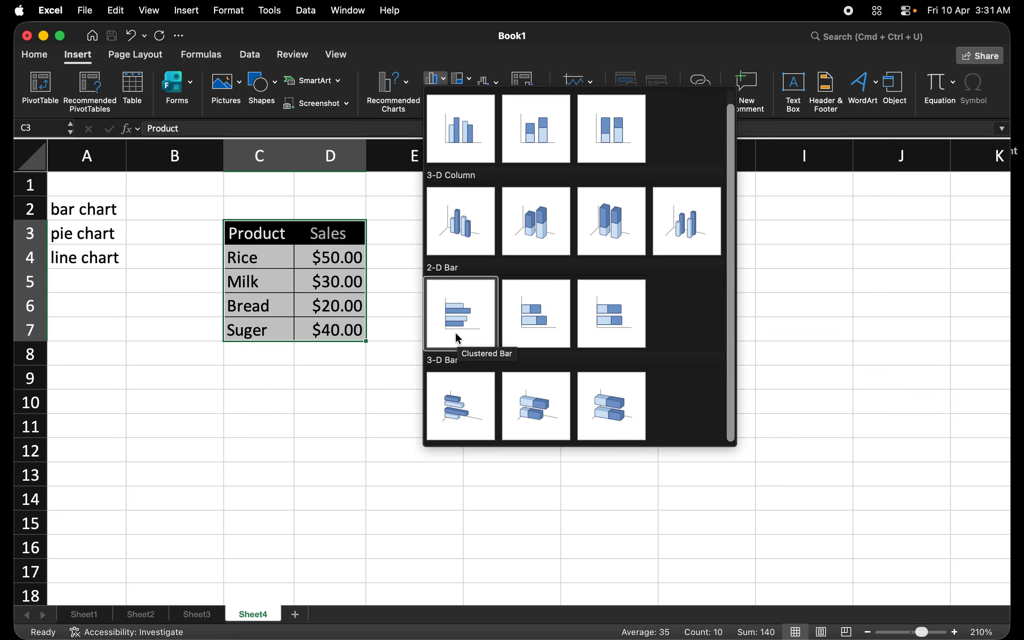
click(455, 52)
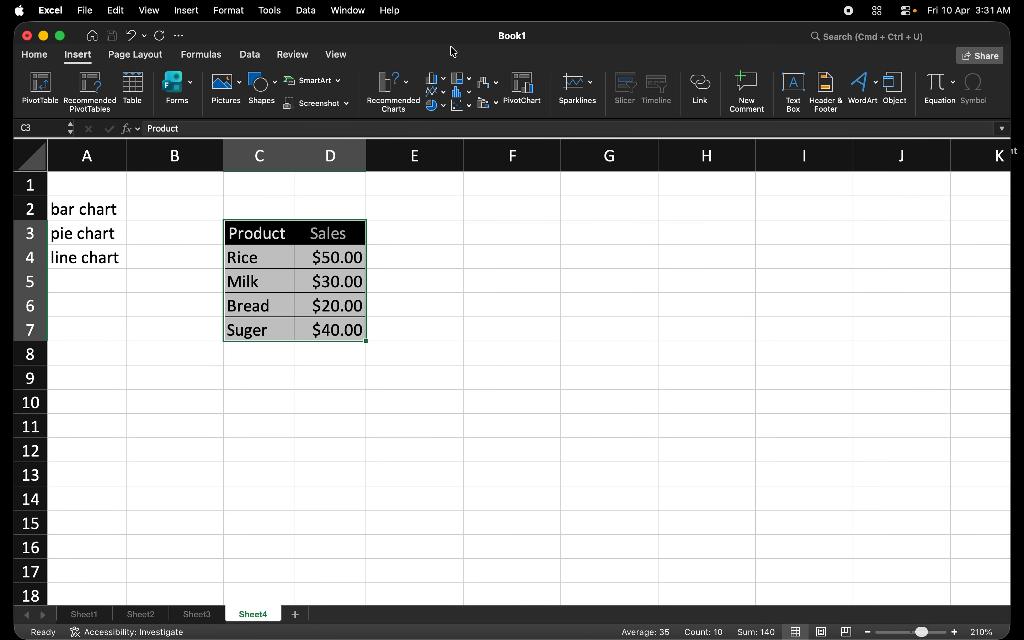
click(442, 93)
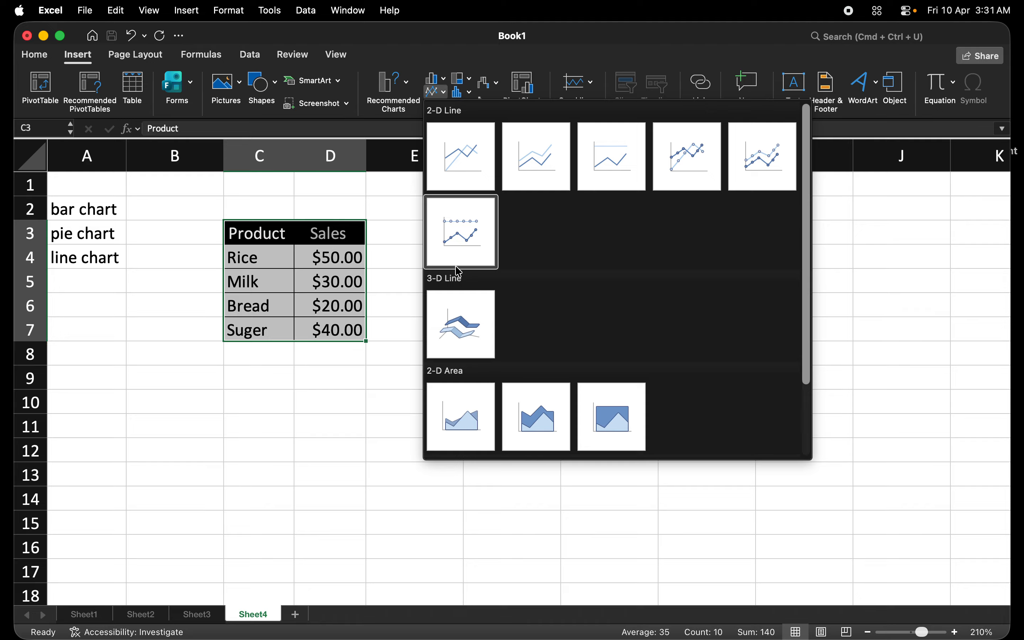
click(435, 55)
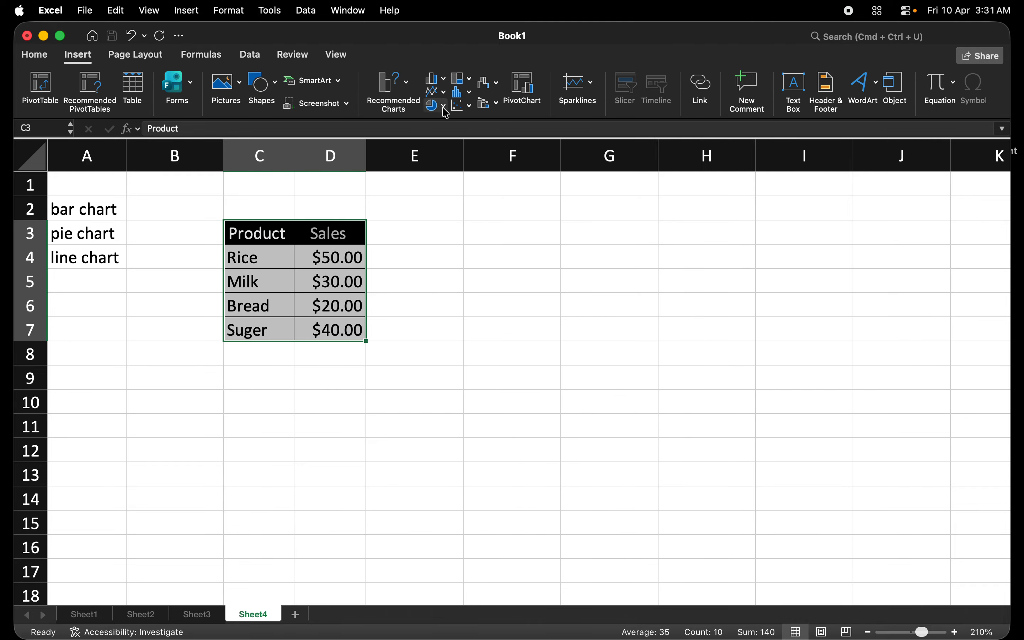
click(436, 105)
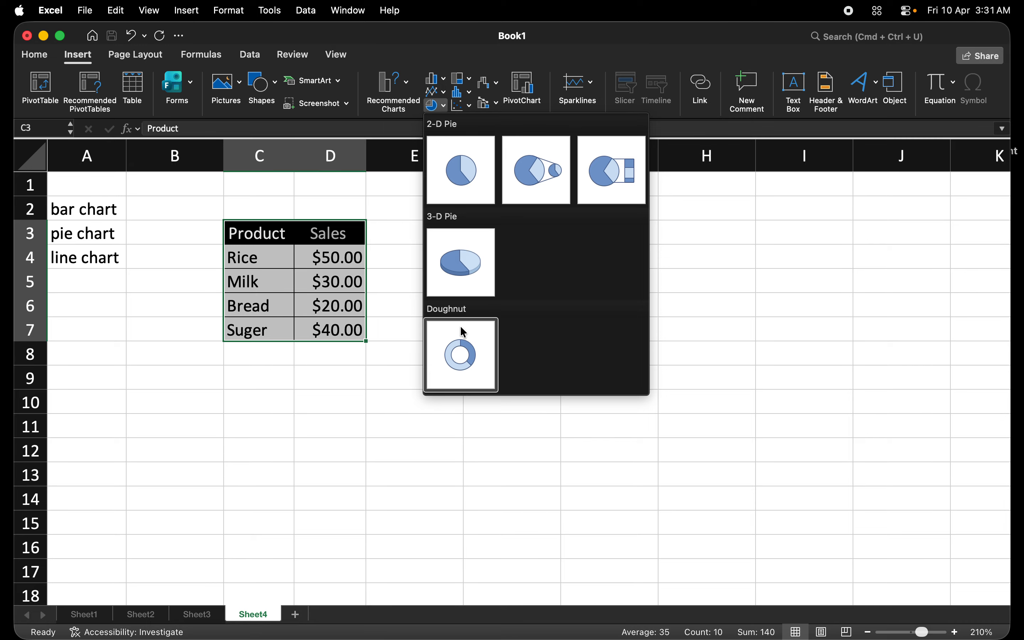
Switch the workbook window to full screen and look through the column, line and pie chart galleries again
click(62, 38)
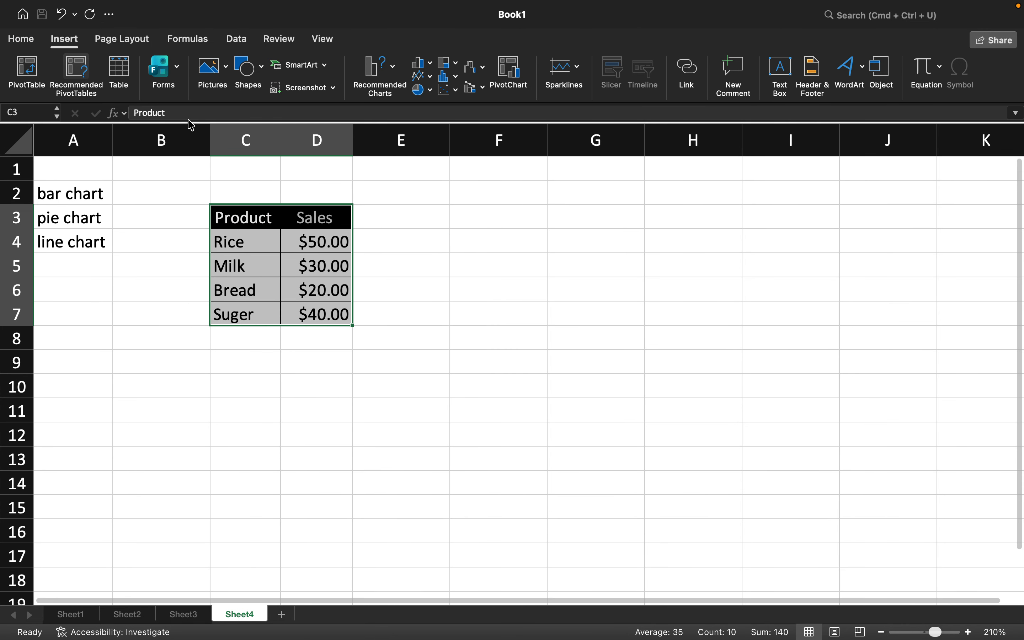
click(427, 63)
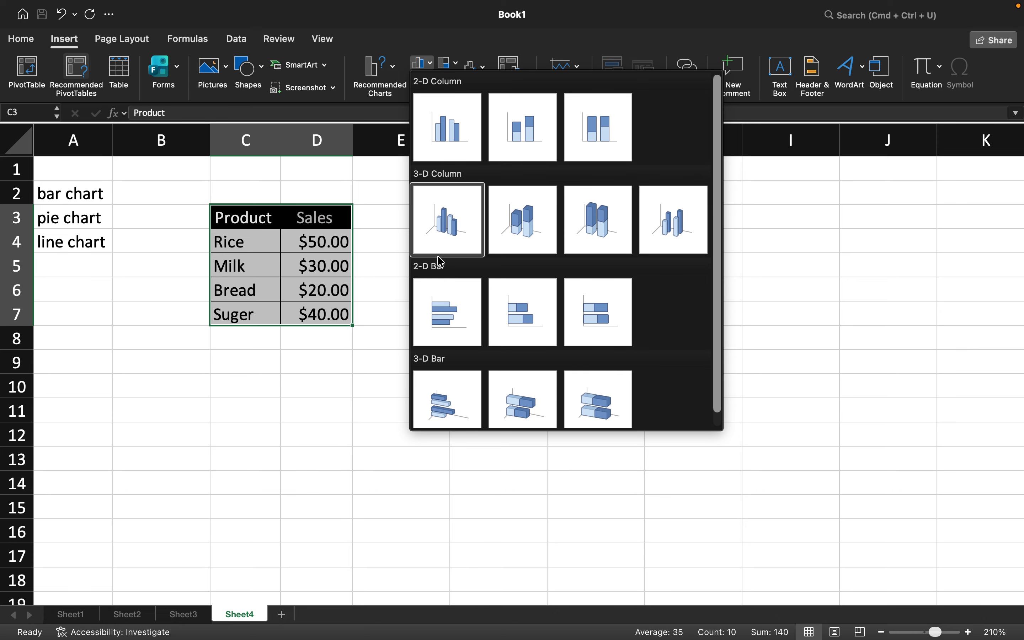
click(423, 27)
click(428, 79)
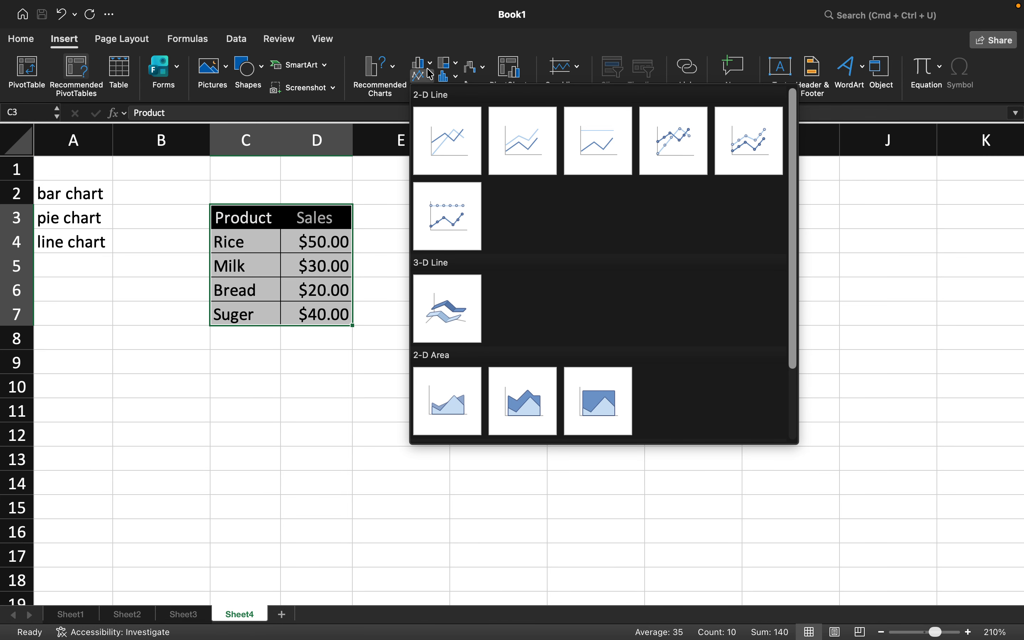
click(431, 18)
click(431, 91)
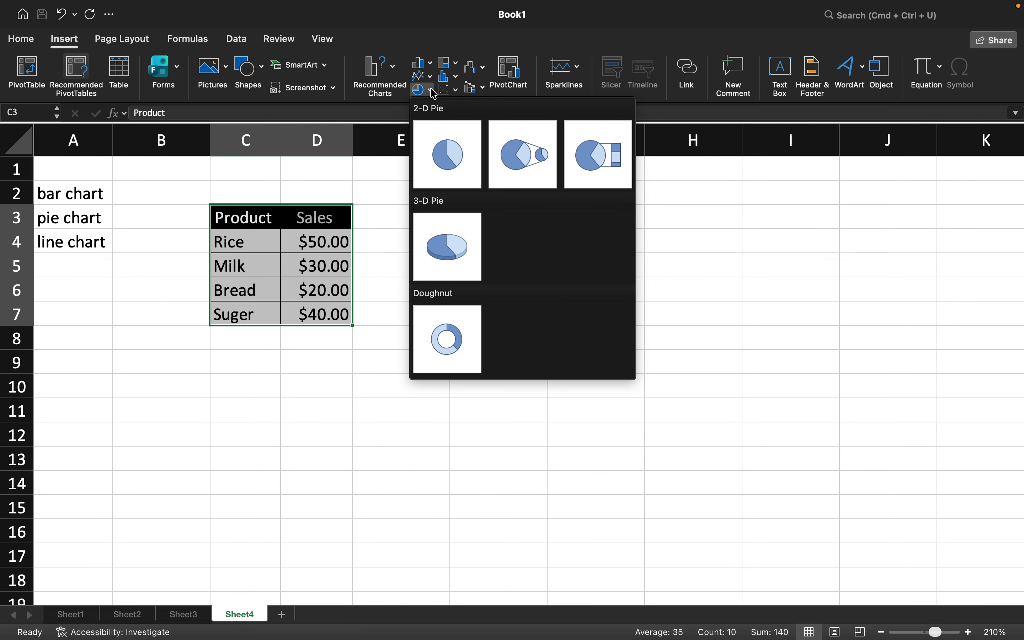
click(457, 66)
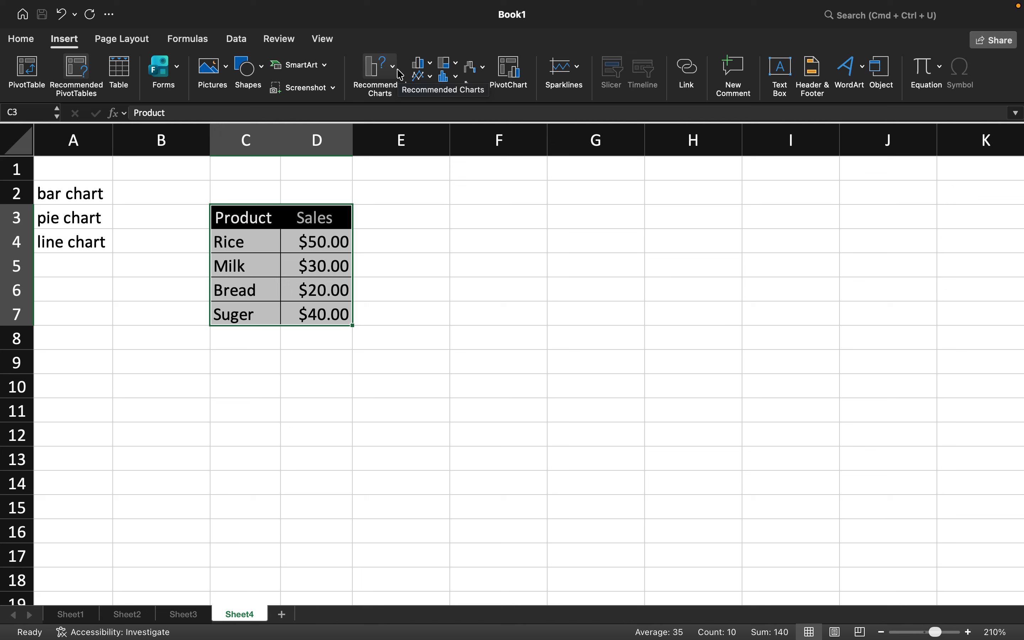
Insert the recommended horizontal bar chart for the selected table and move it beside the data, starting at column E
click(430, 69)
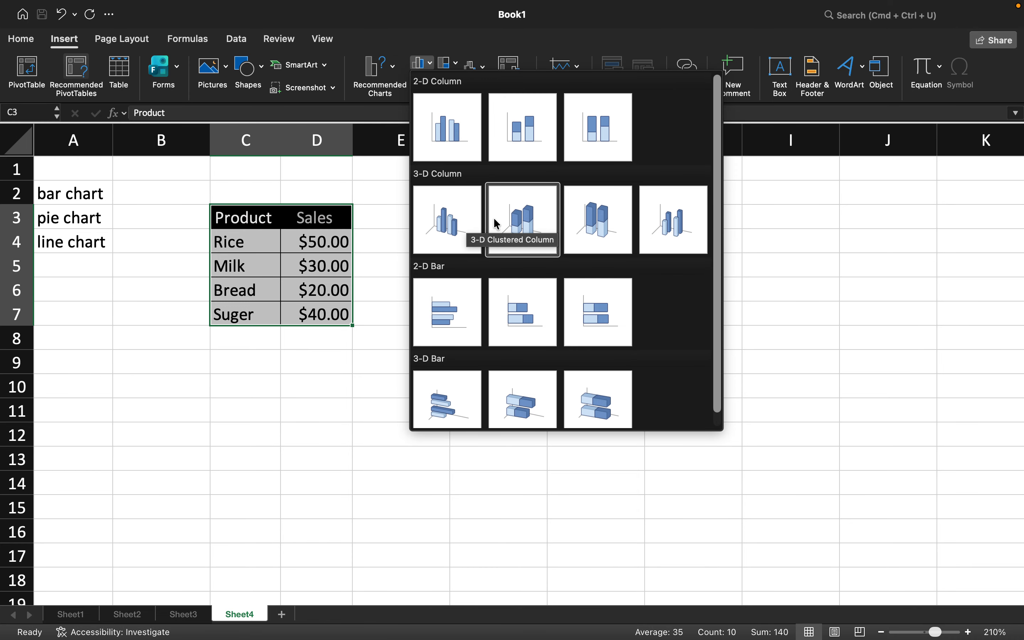
click(398, 75)
click(392, 66)
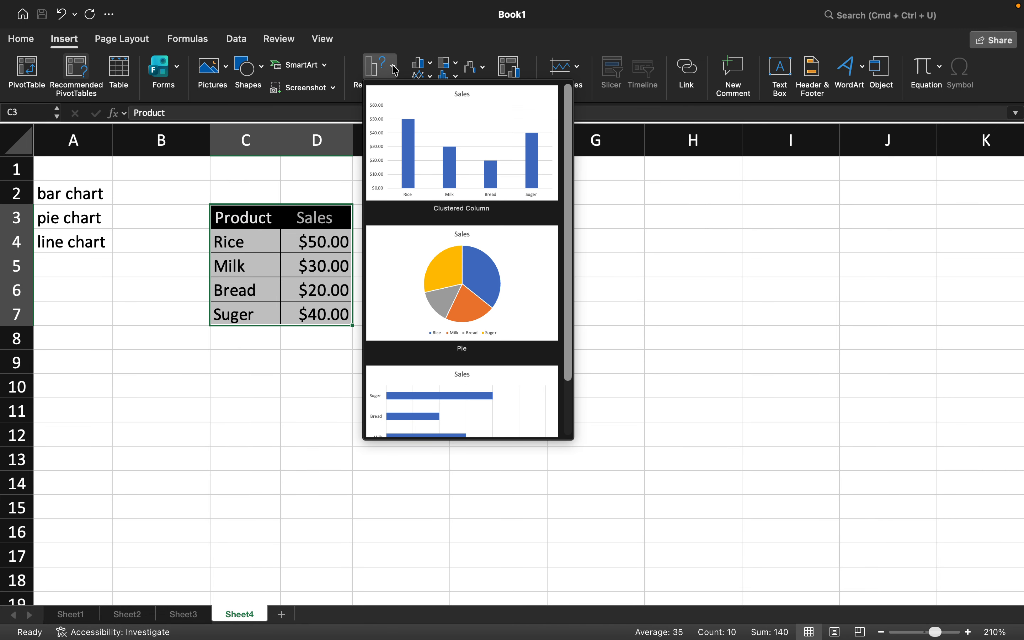
click(453, 392)
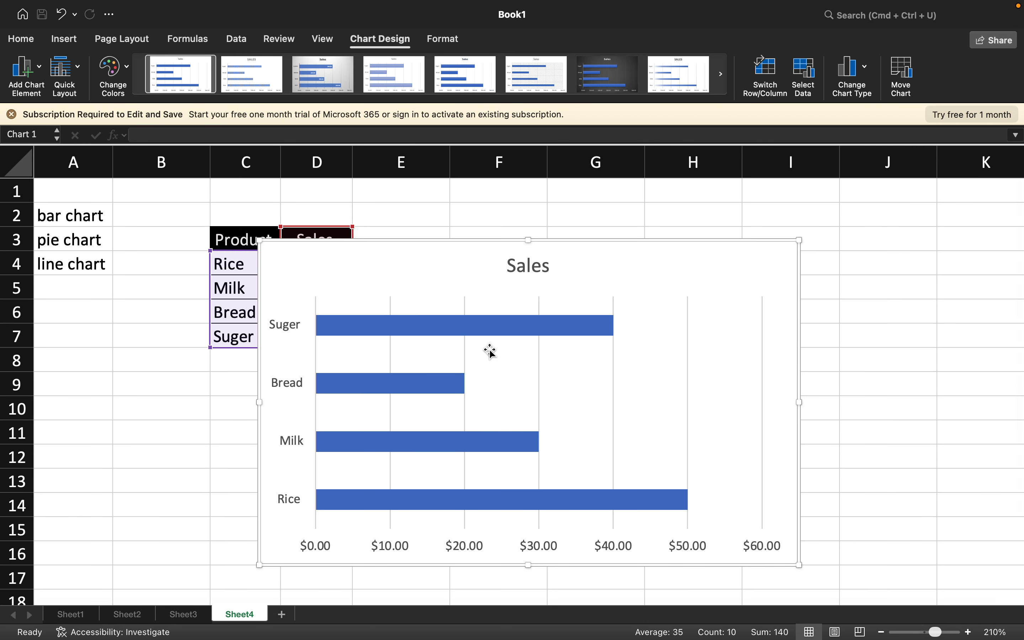
drag(548, 245, 666, 212)
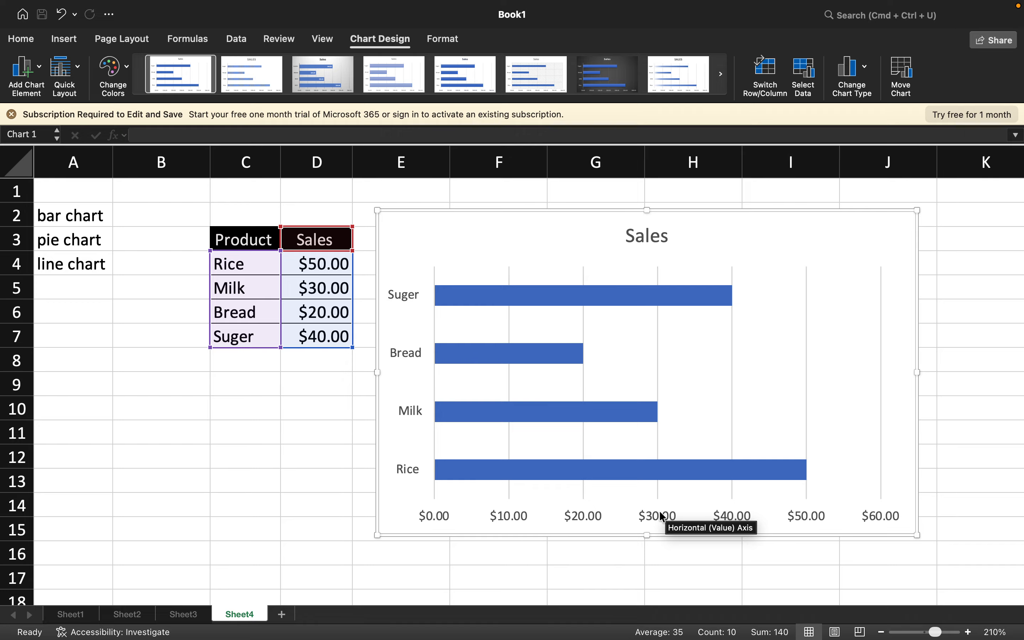
mouse_move(636, 420)
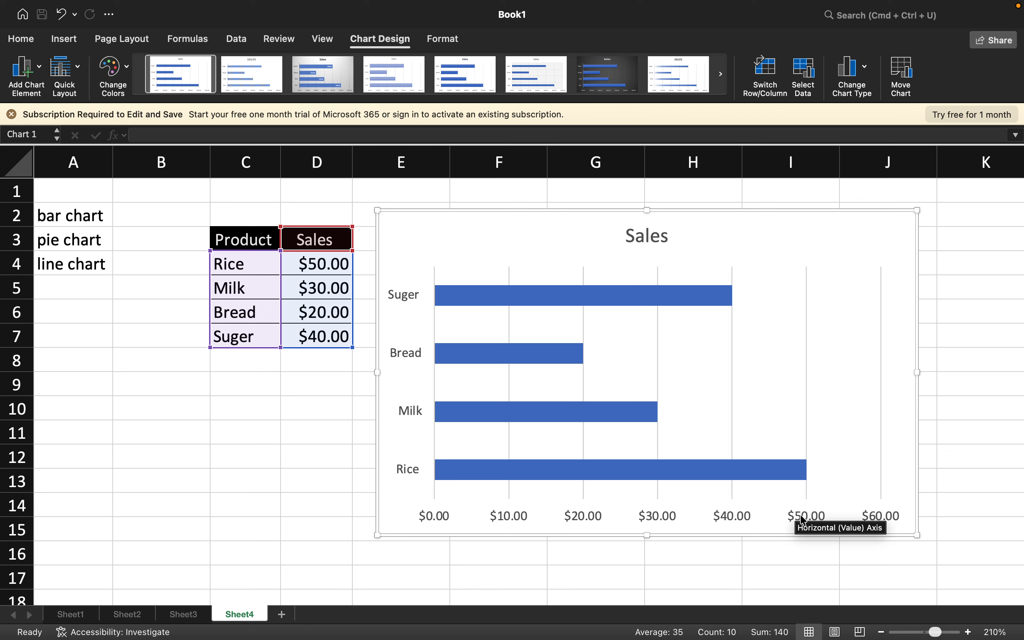
mouse_move(789, 478)
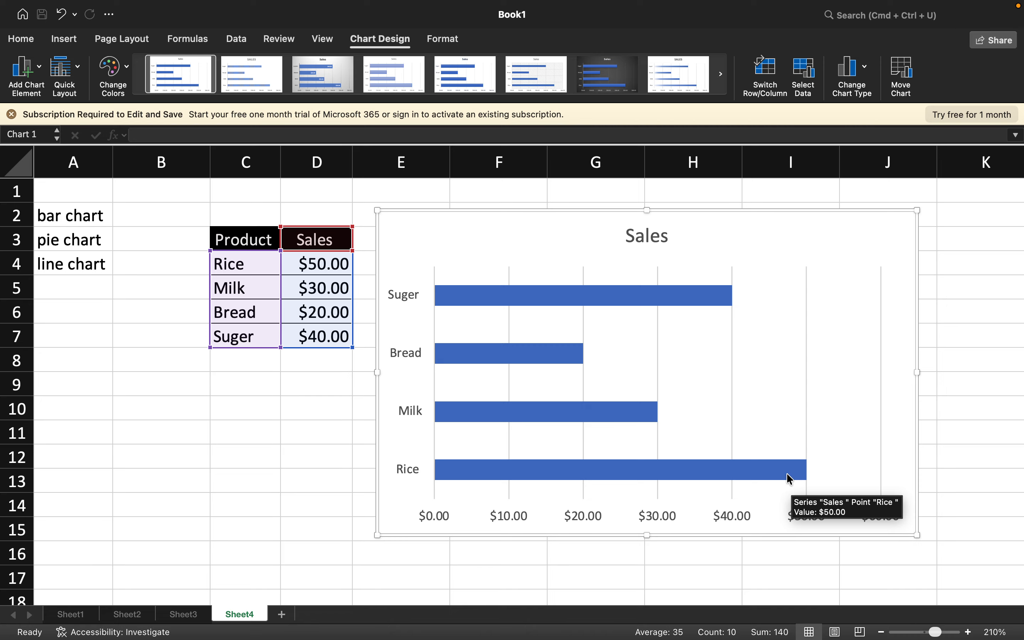
Change the bar chart's title to Prices
click(643, 244)
double_click(647, 242)
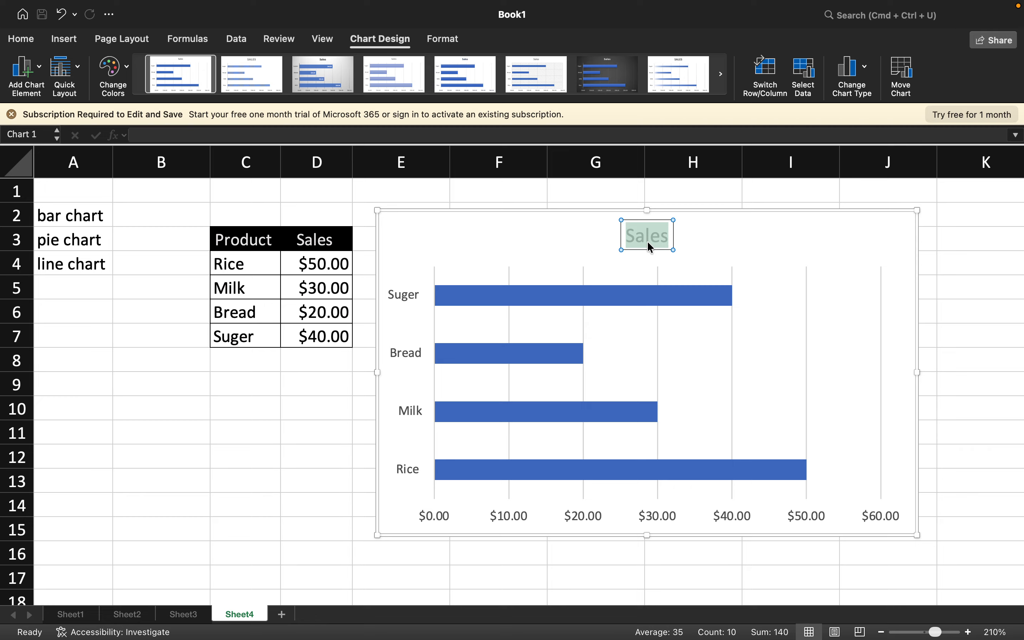
text(Prices)
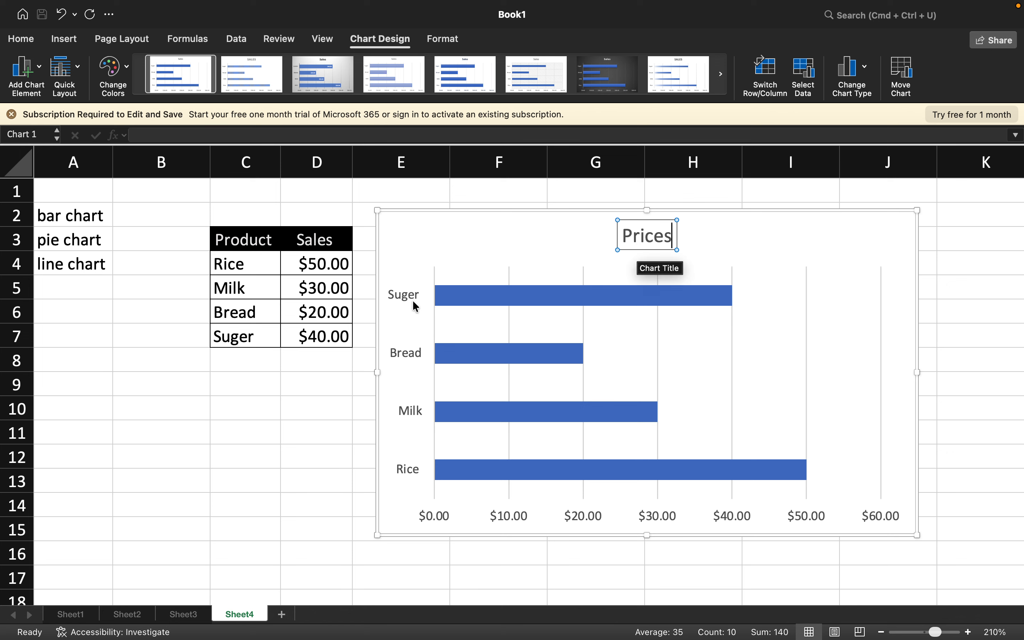
Look at the formatting options of the chart's vertical category axis, and close them without making changes
click(405, 469)
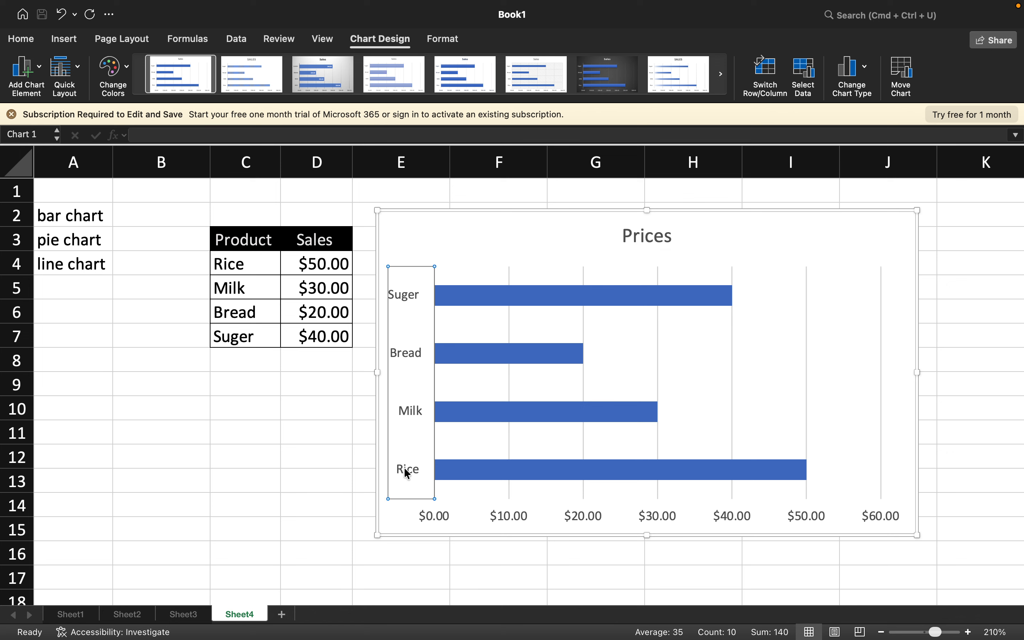
double_click(406, 472)
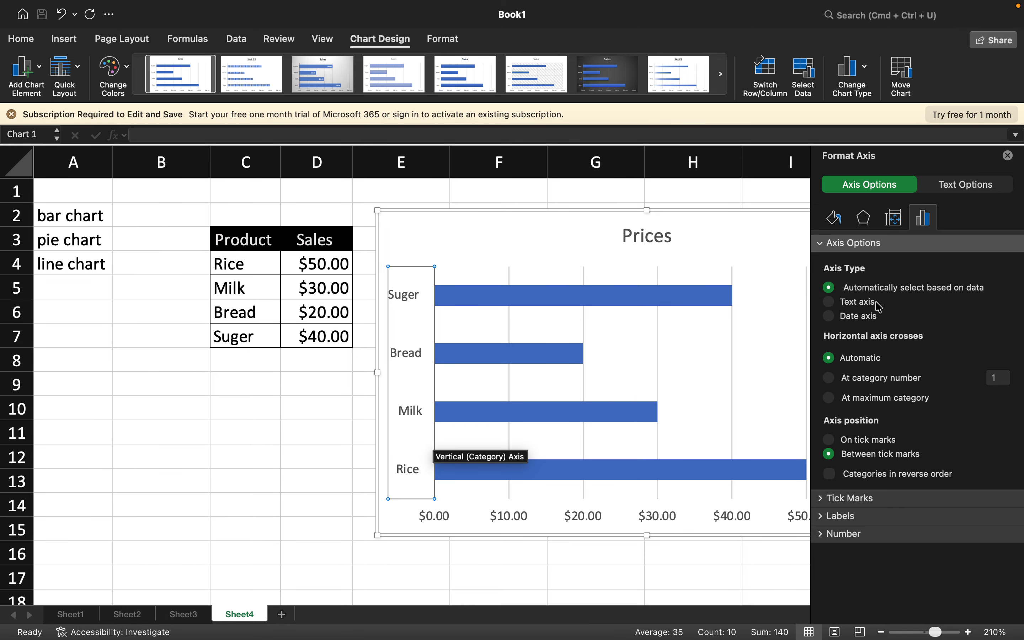
click(1008, 156)
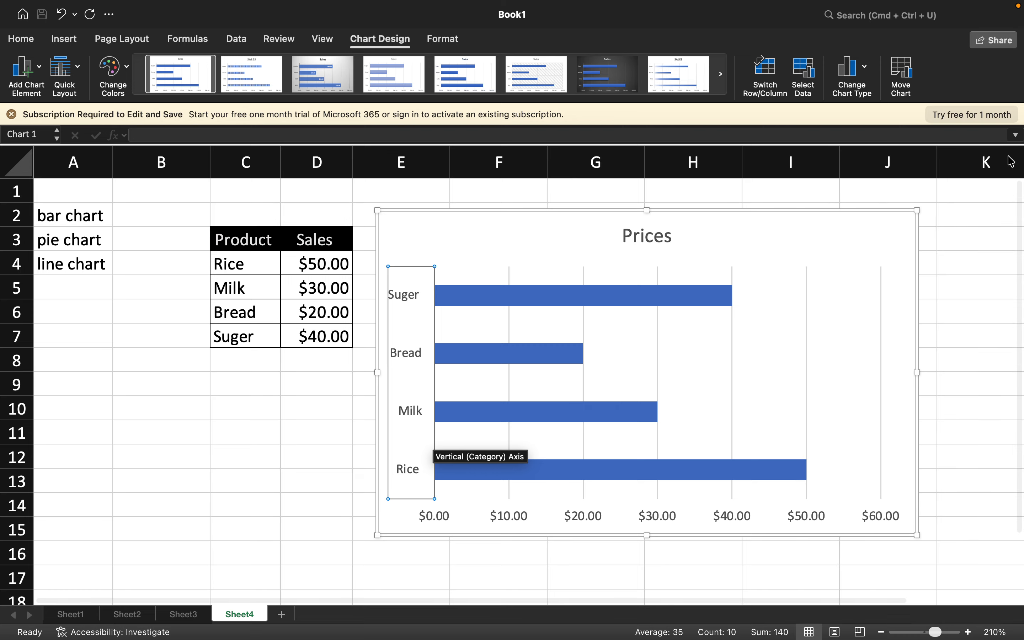
click(505, 244)
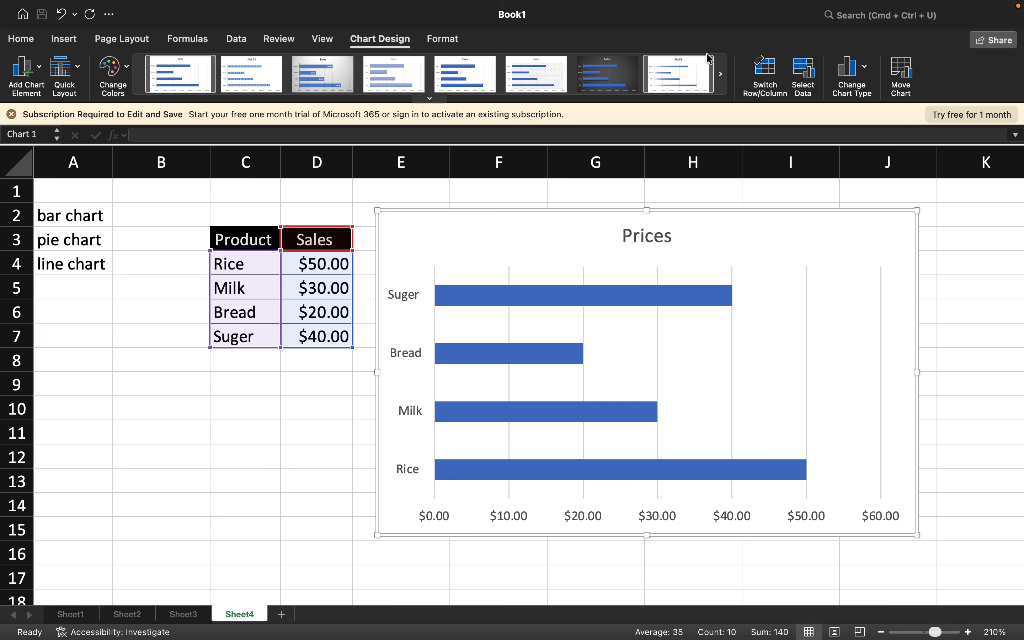
Try out several preset chart styles on the bar chart, including the gradient-bar, patterned-background and gray data-label styles
click(686, 69)
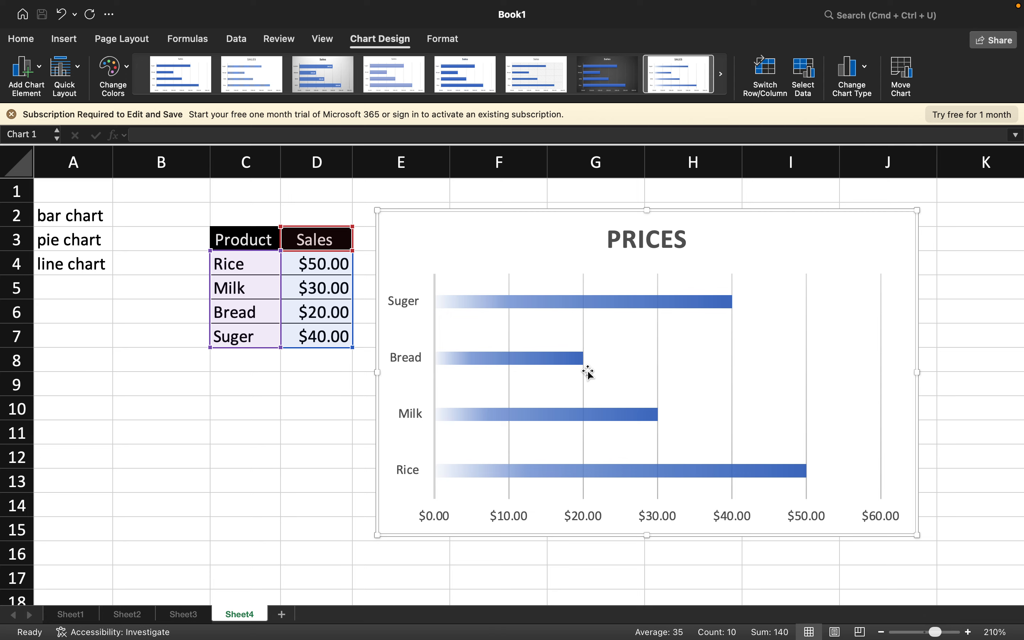
click(535, 76)
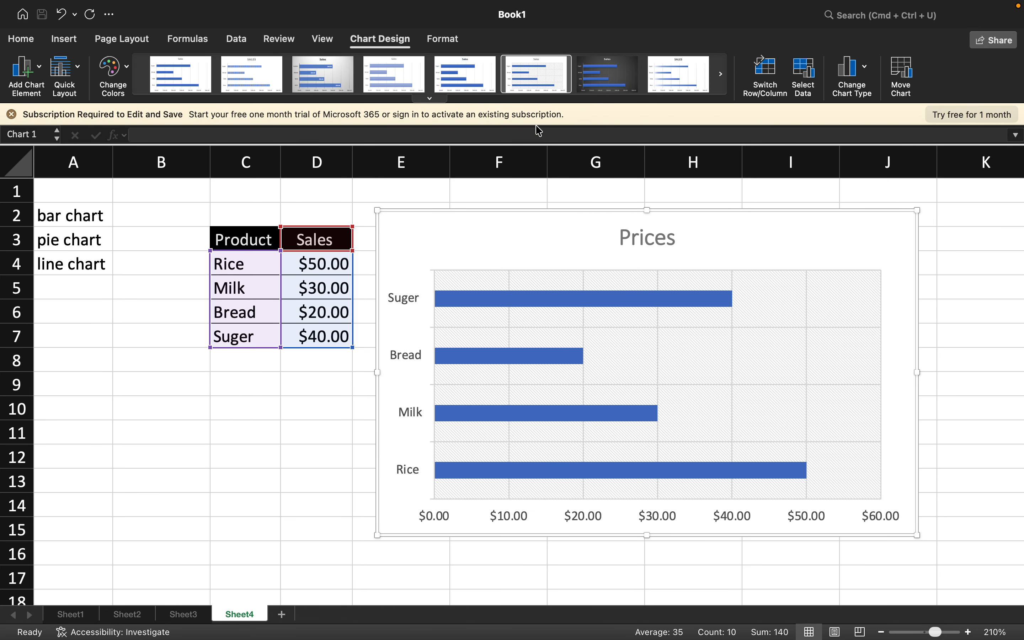
click(456, 61)
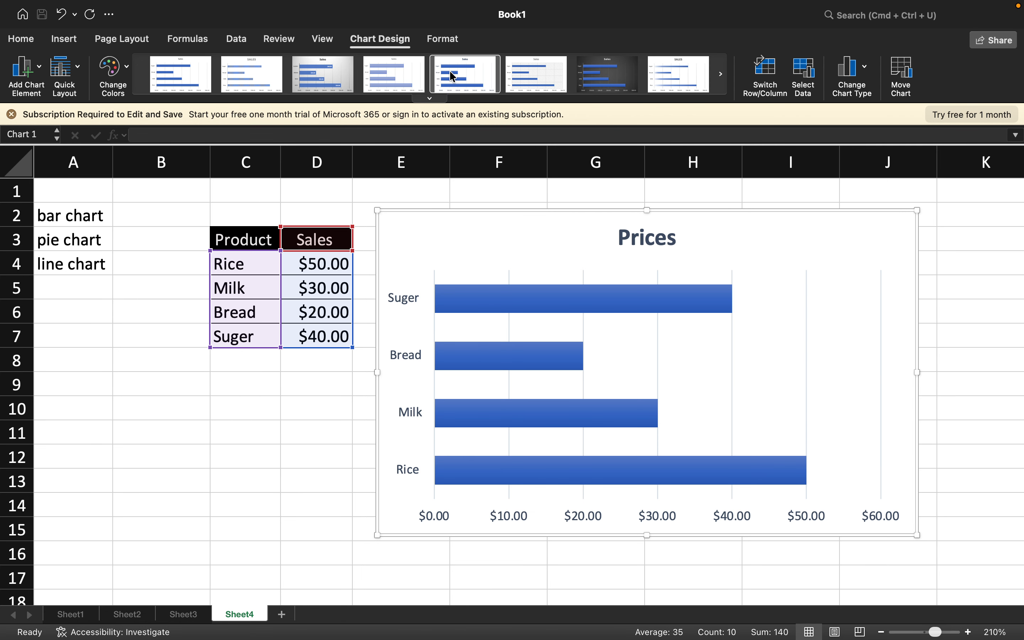
click(407, 71)
click(316, 78)
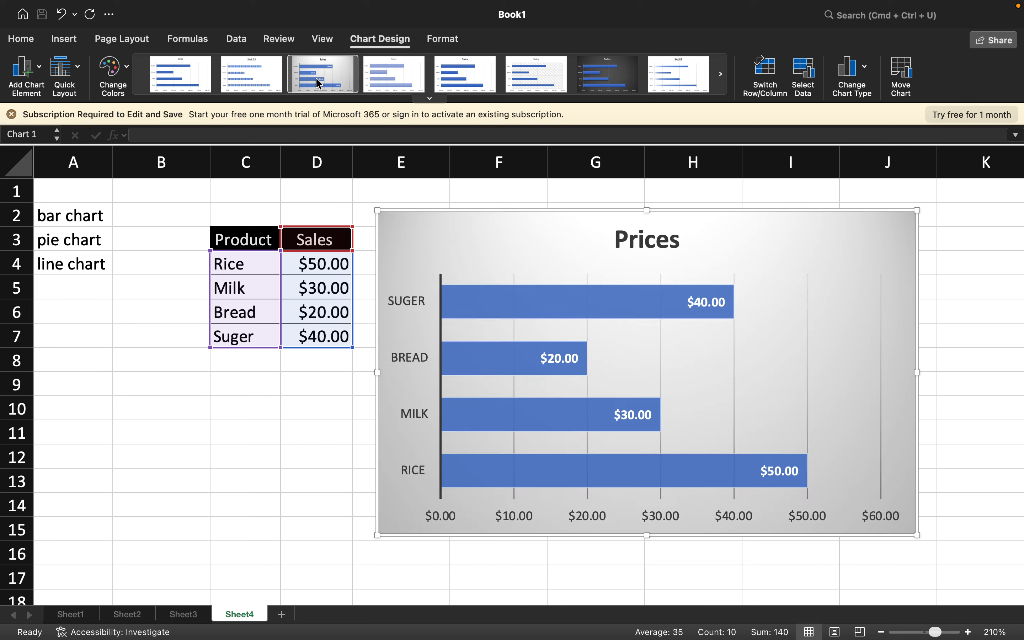
click(236, 79)
click(186, 79)
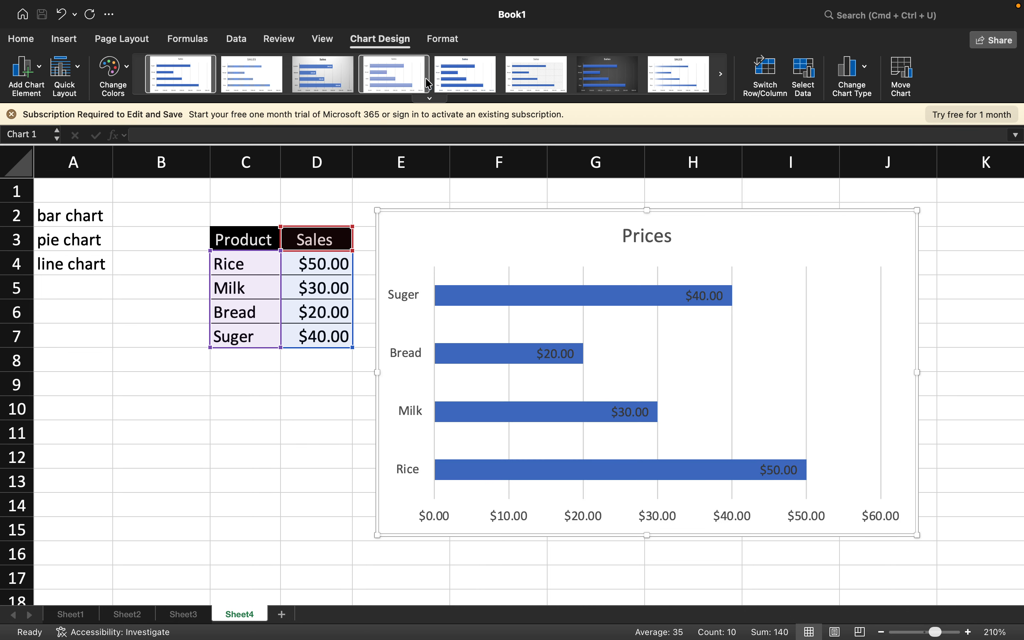
Apply the preset chart style with a solid blue background, white hatched bars and data labels
click(720, 76)
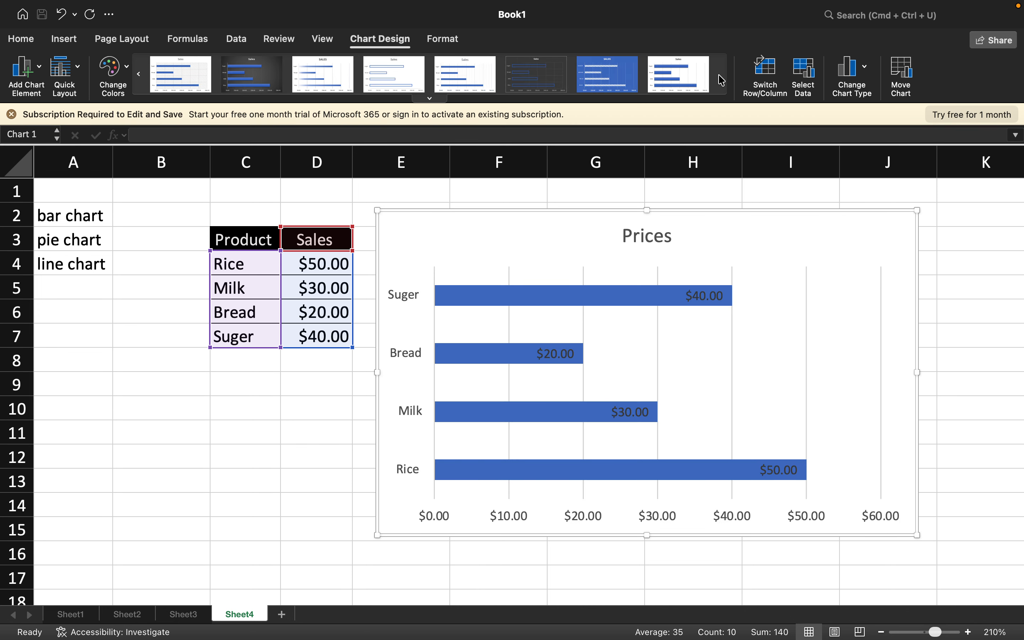
click(683, 76)
click(622, 81)
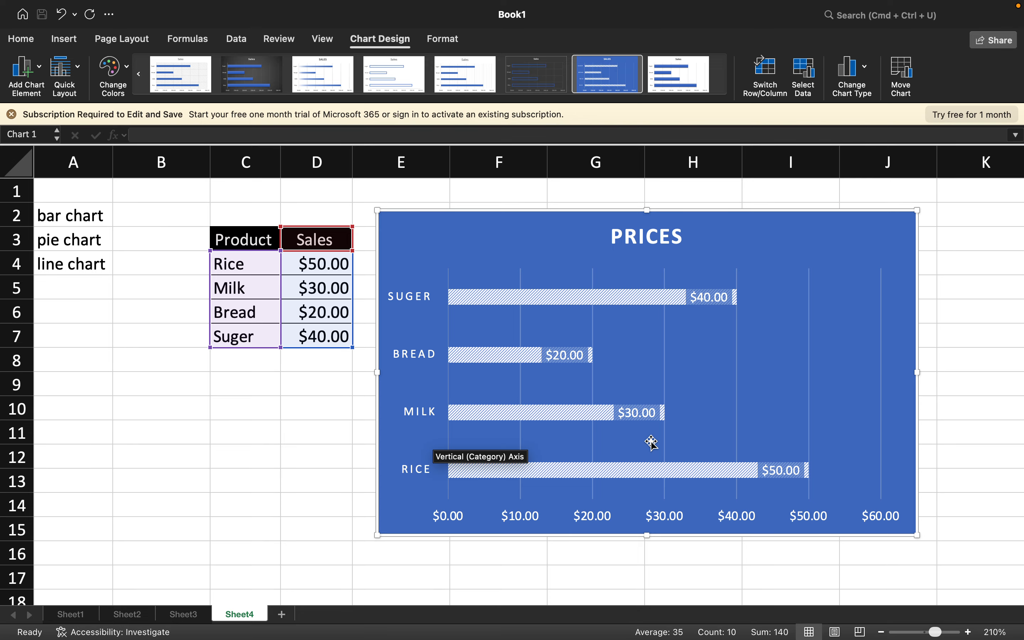
Shrink the bar chart and place it clear of the table, covering about columns F to H and rows 5 to 12
mouse_move(596, 420)
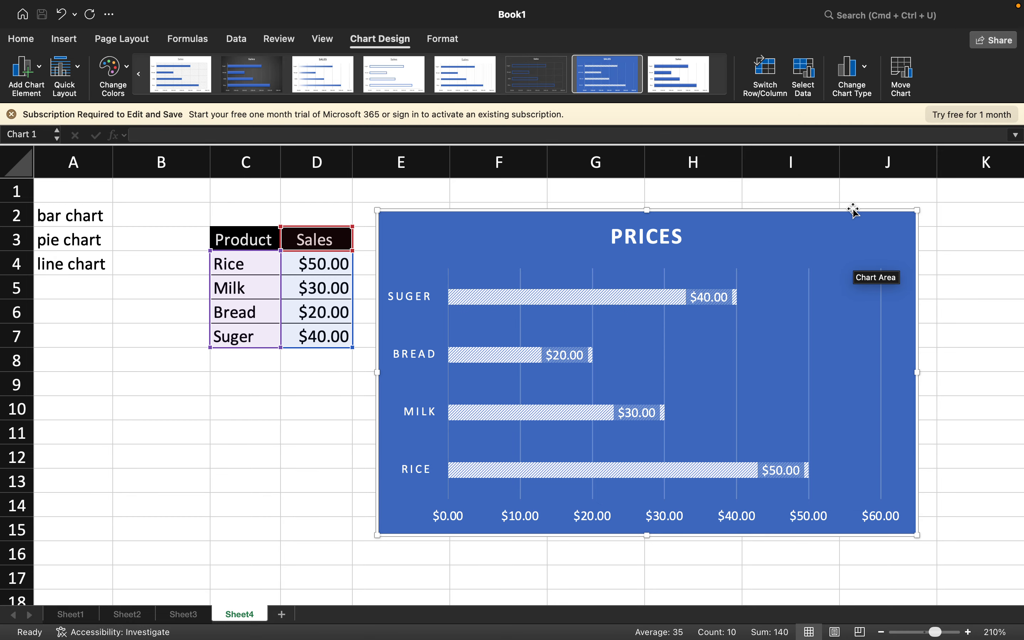
drag(853, 209, 692, 280)
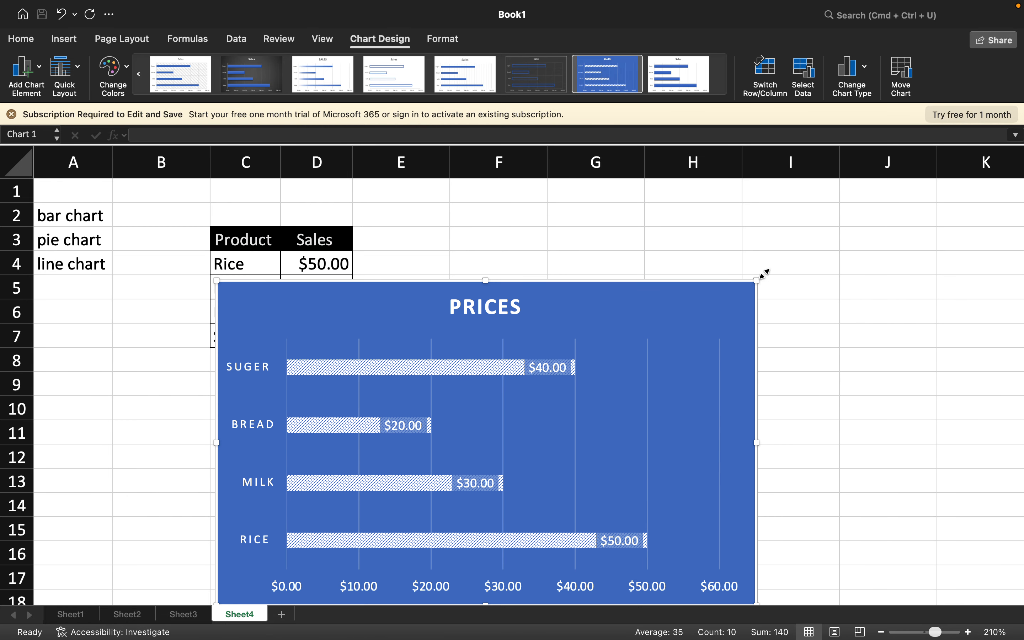
drag(757, 280, 632, 365)
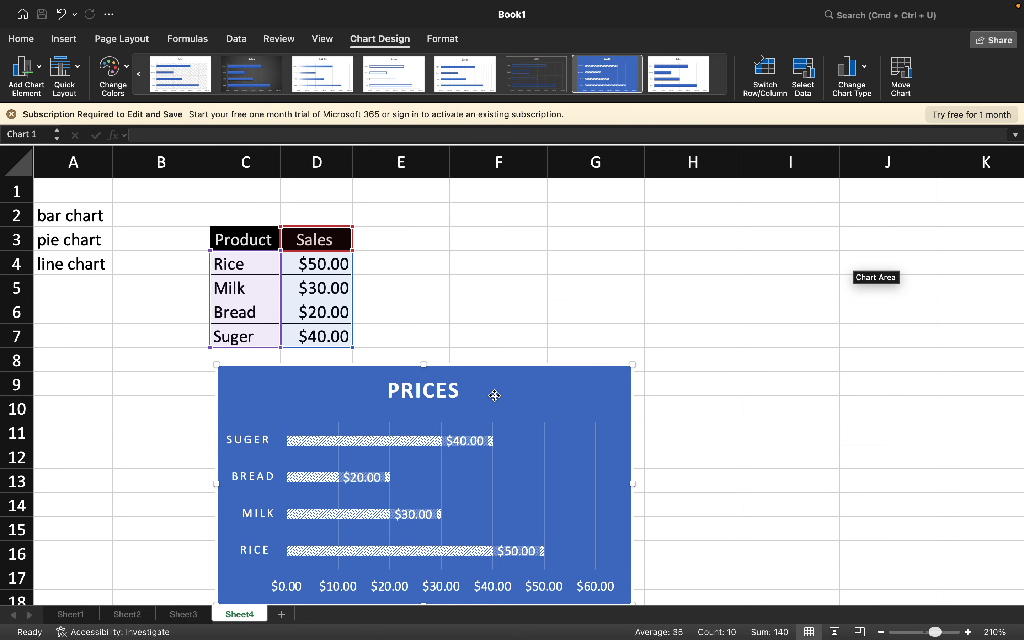
drag(494, 395, 627, 258)
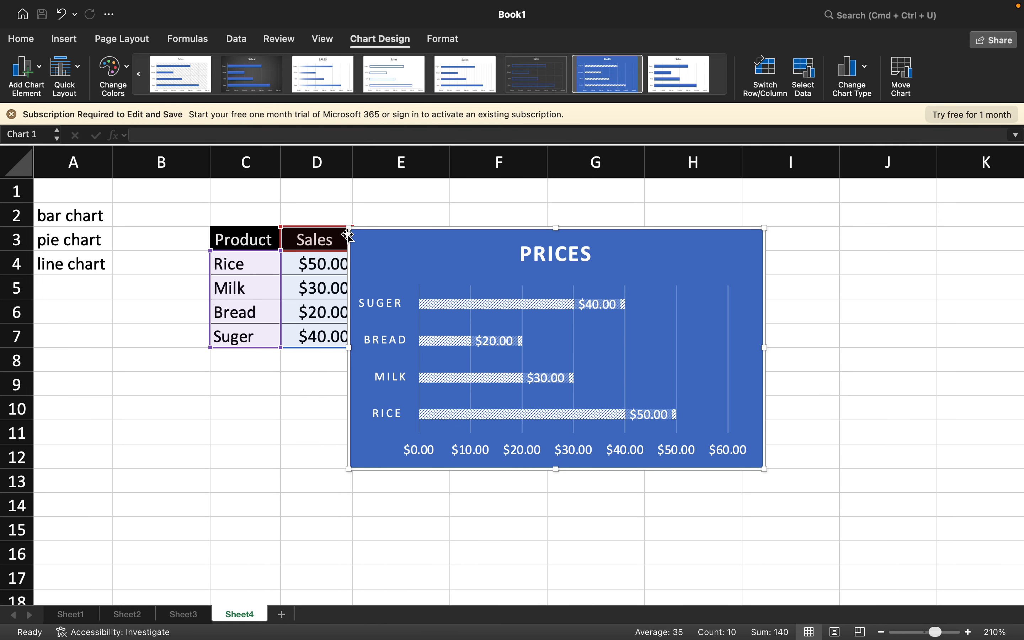
drag(349, 228, 467, 284)
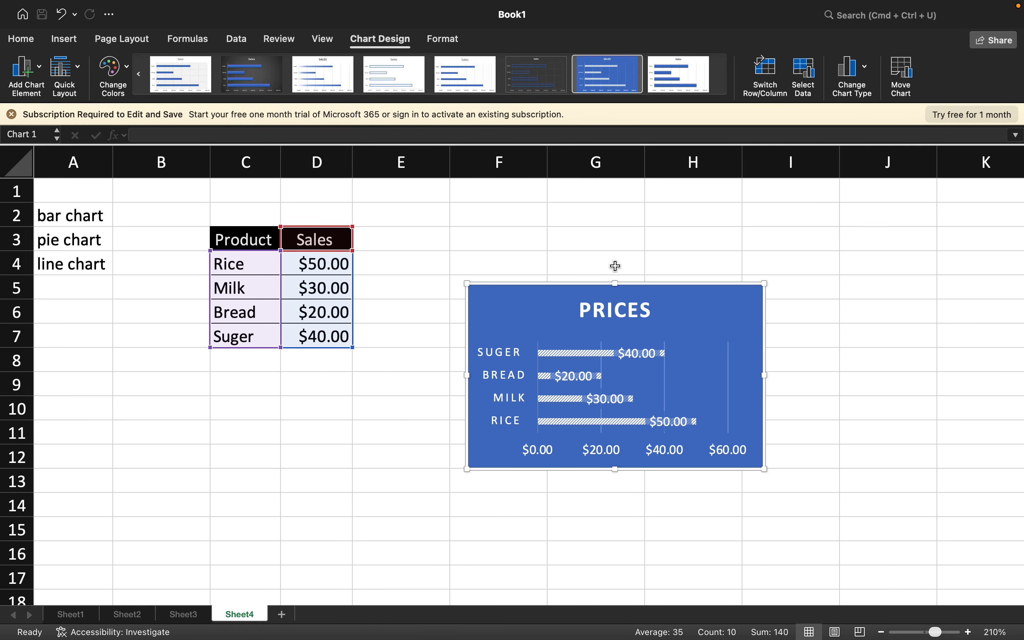
Change the chart title to Sales and widen the chart slightly toward the table
click(618, 311)
double_click(618, 311)
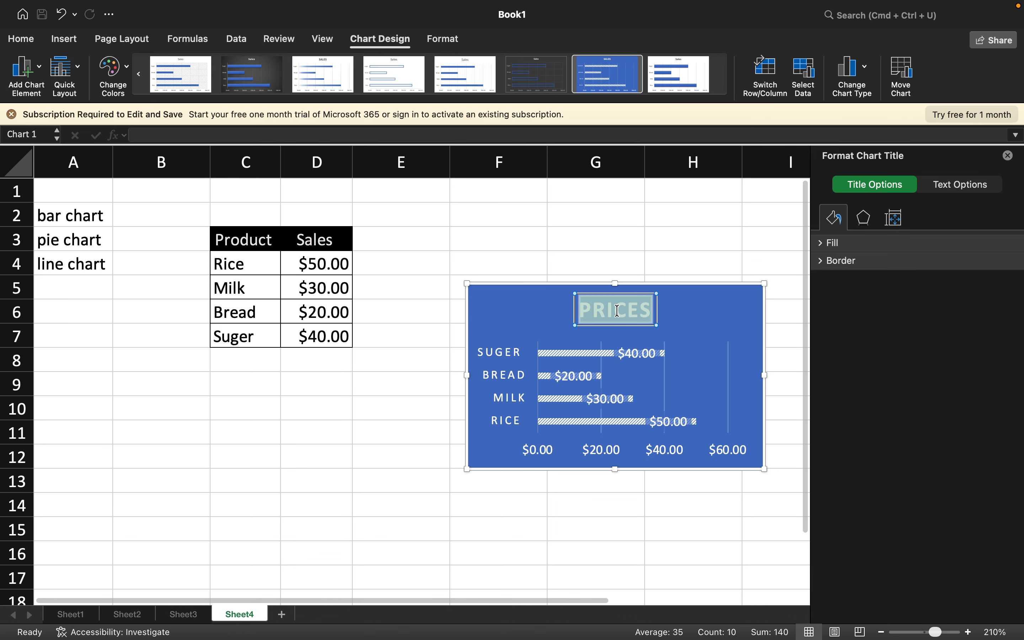
double_click(618, 310)
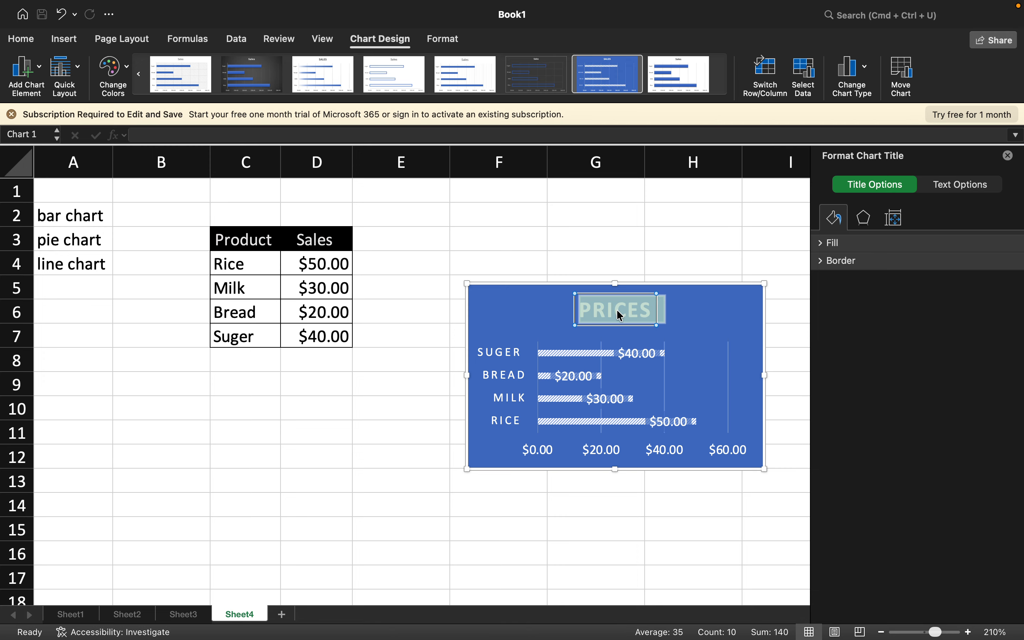
text(Sales)
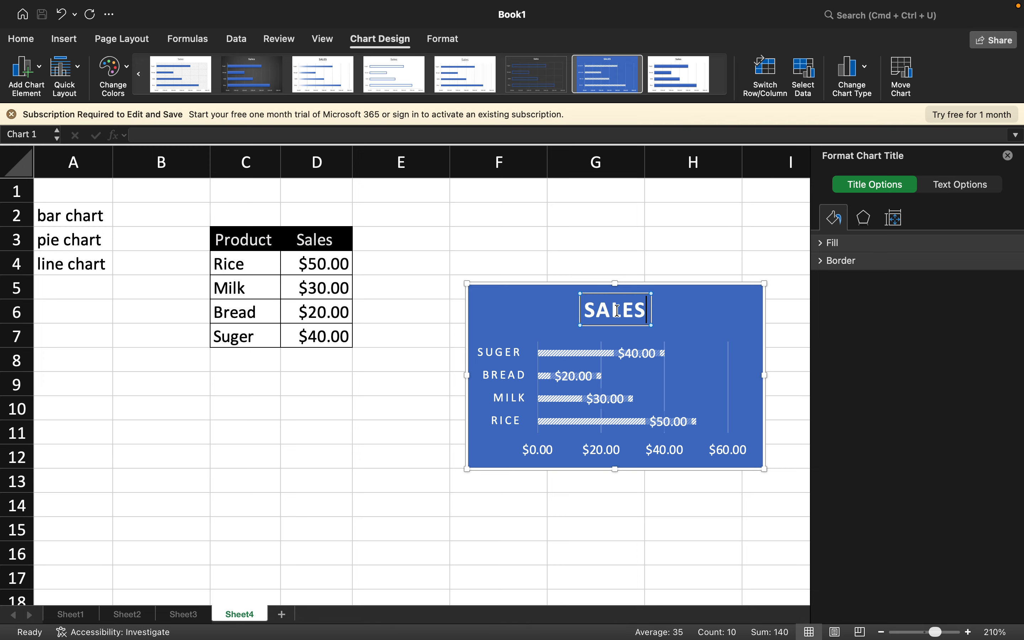
key(BackSpace)
key(BackSpace)
key(BackSpace)
key(BackSpace)
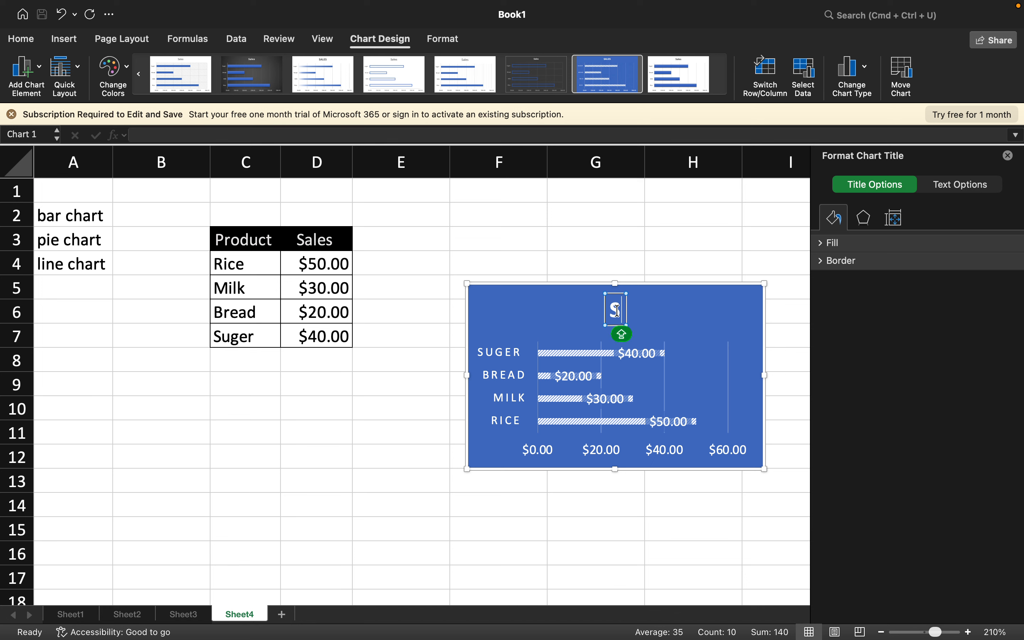
text(ales)
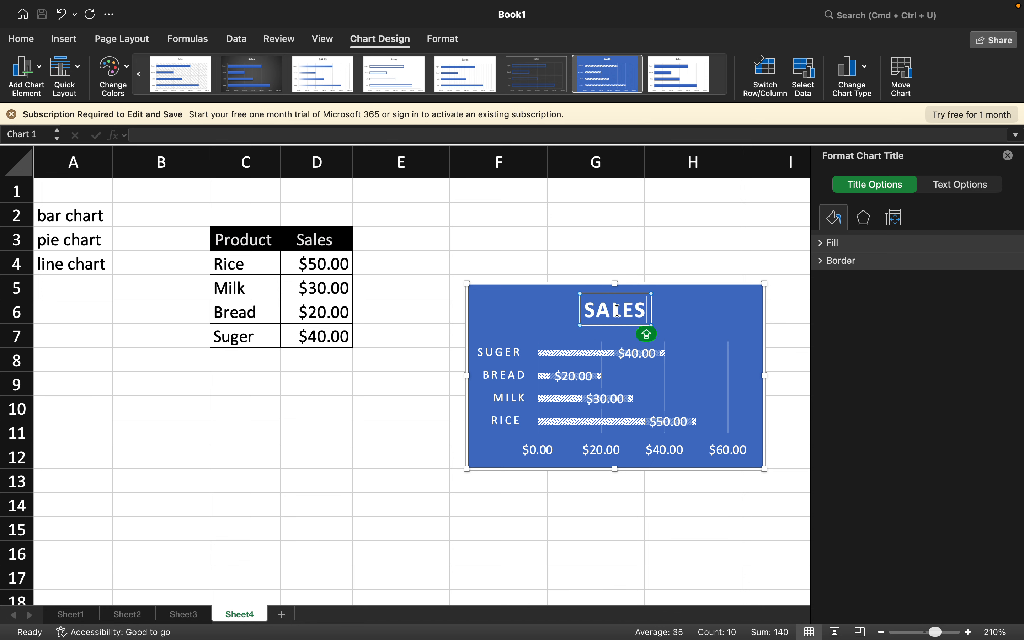
click(700, 332)
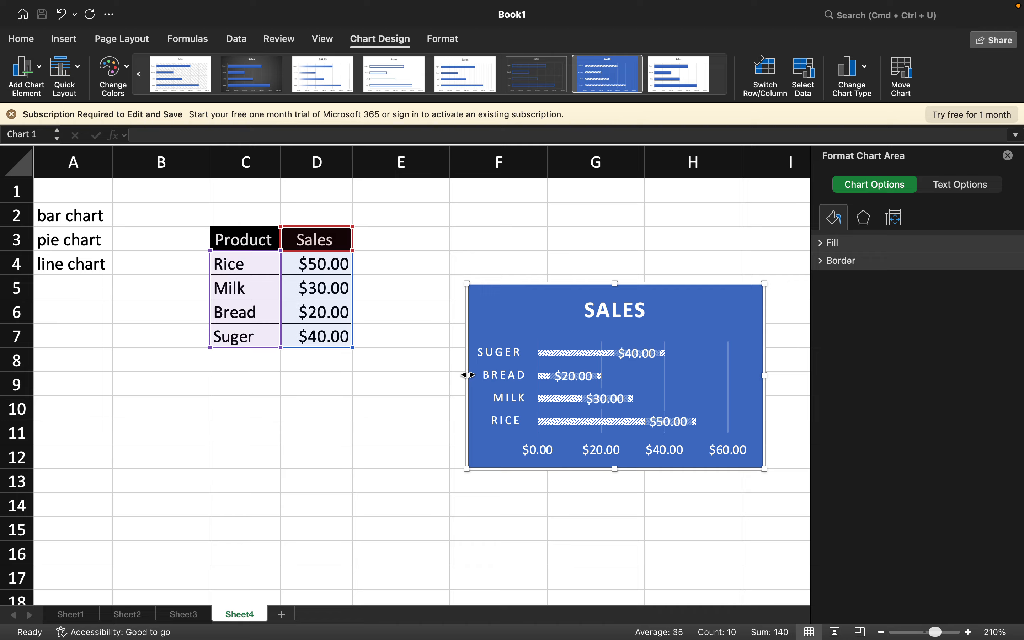
drag(469, 375, 457, 375)
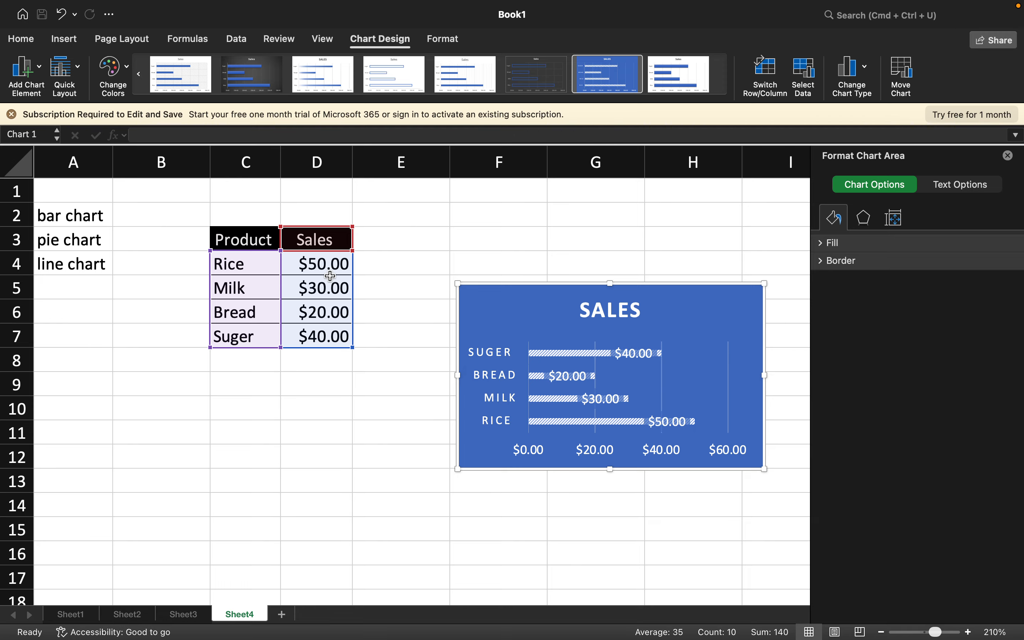
Compare the table's Product and Sales header cells with the chart title
click(250, 240)
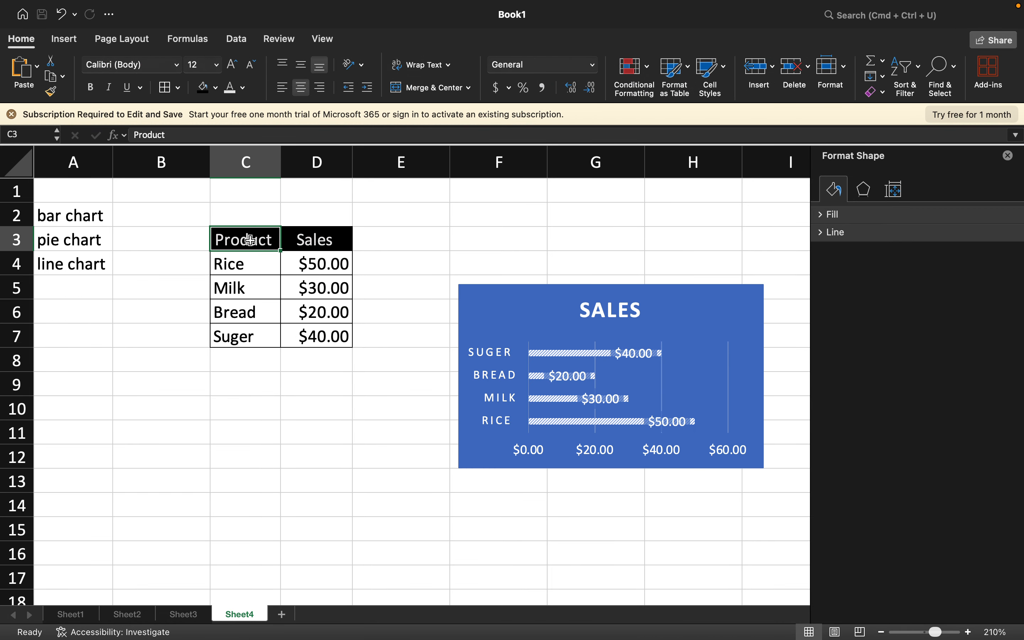
double_click(251, 240)
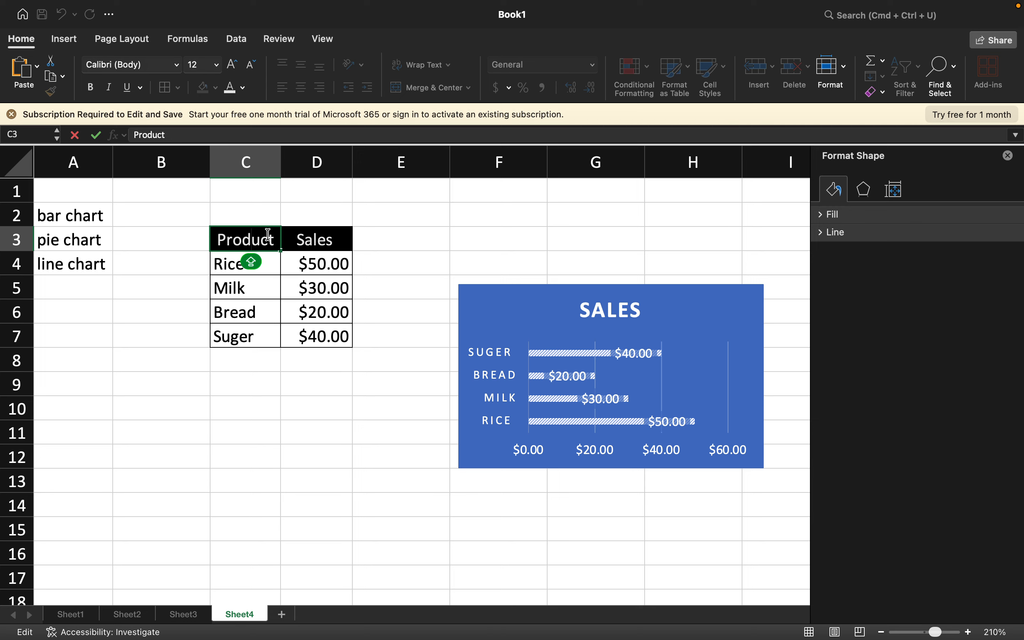
click(332, 237)
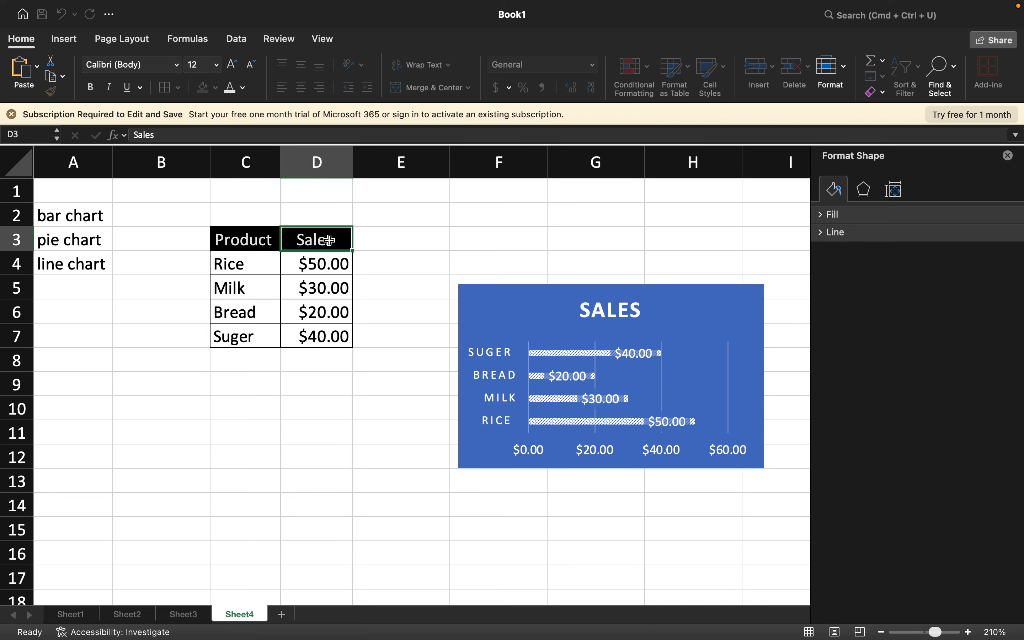
click(638, 311)
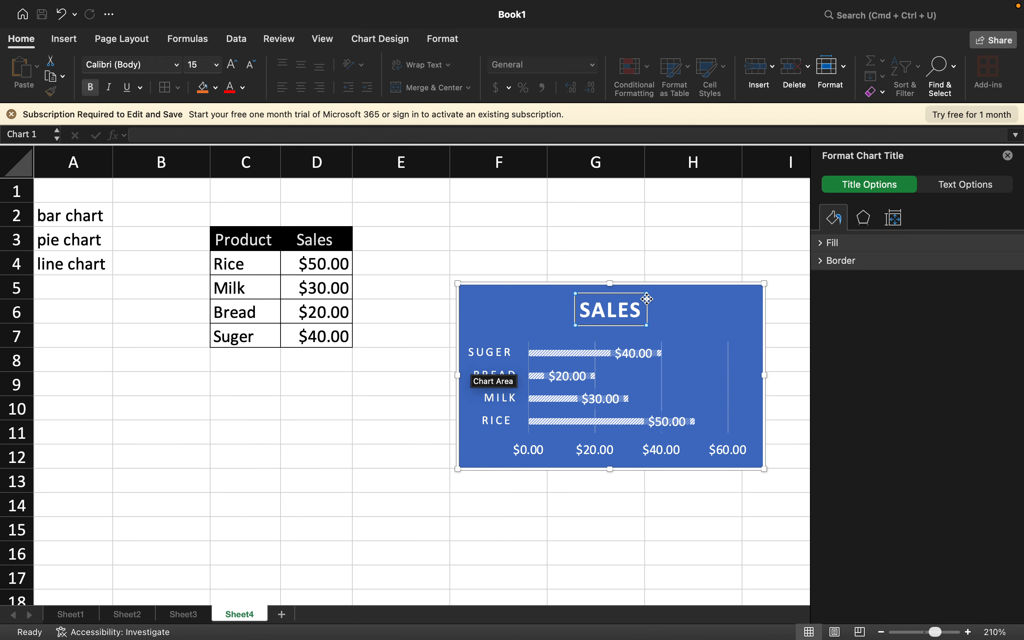
Move the bar chart up to about rows 1 to 8 beside the table and change its title to BAR CHART
click(627, 283)
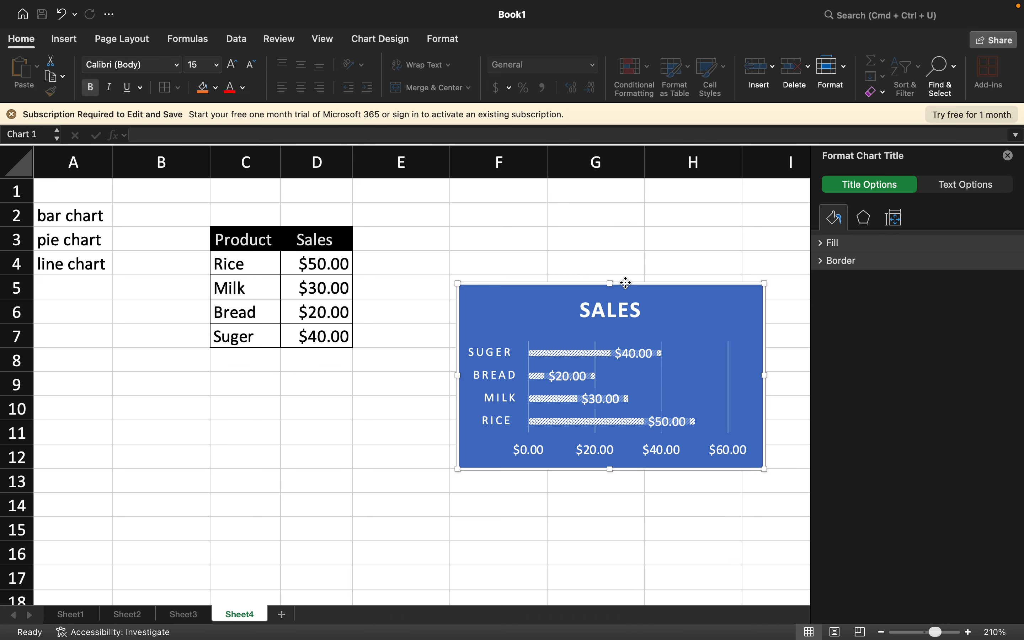
drag(627, 283, 610, 179)
click(600, 210)
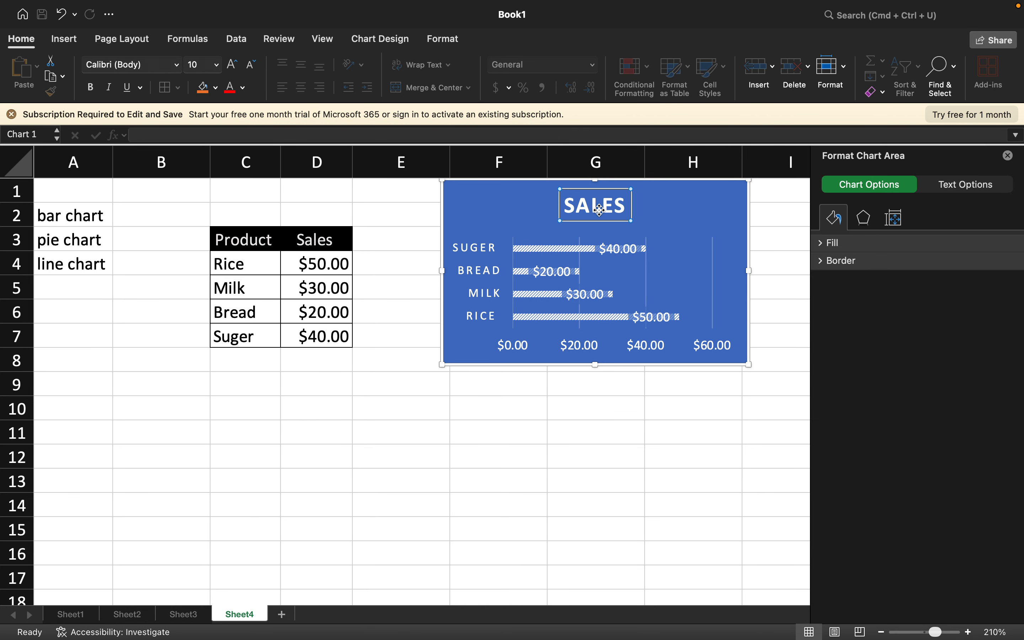
double_click(599, 209)
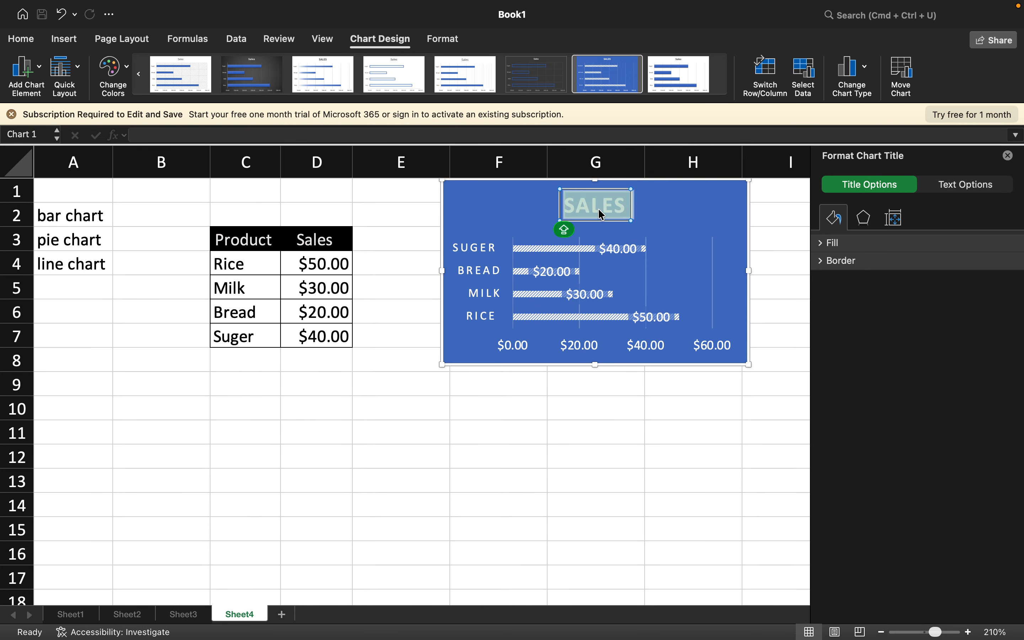
text(BAR CH)
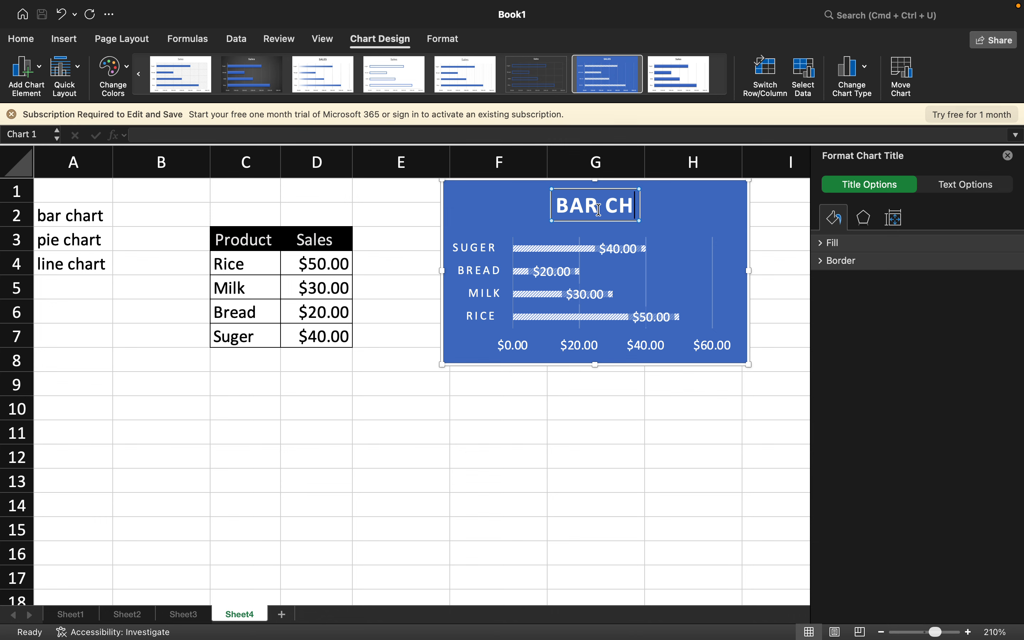
text(ART)
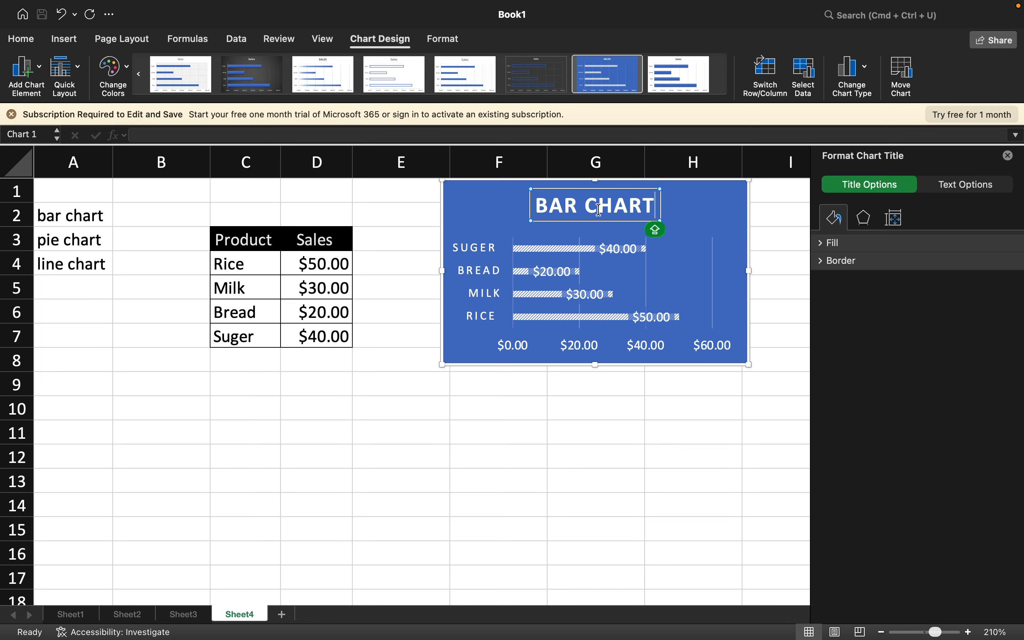
click(559, 387)
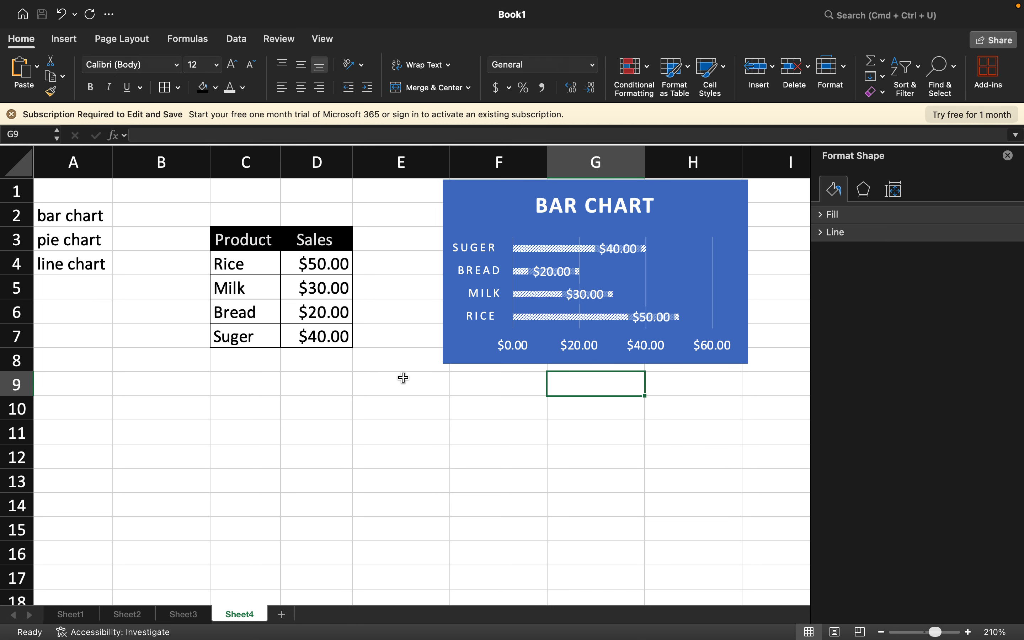
click(254, 236)
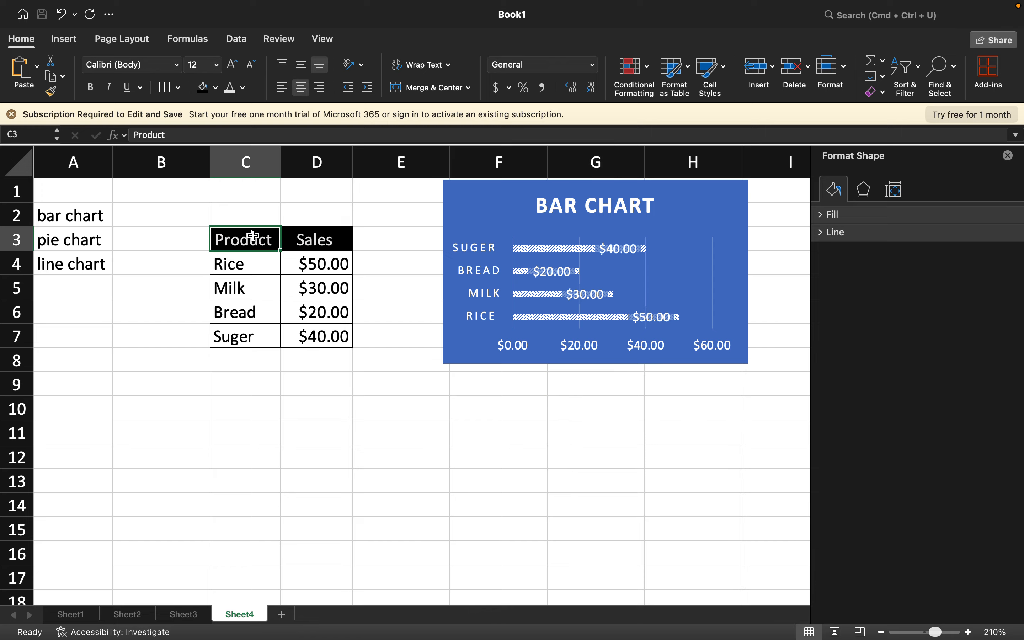
key(shift+Right)
key(shift+Right)
key(shift+Left)
key(shift+Down)
key(shift+Down)
key(shift+Down)
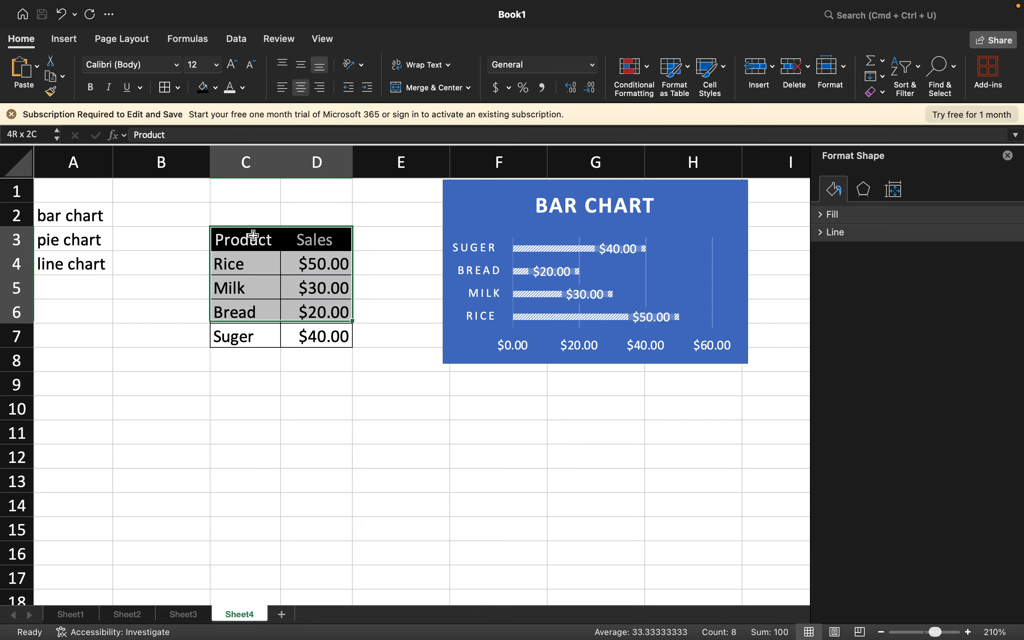
key(shift+Down)
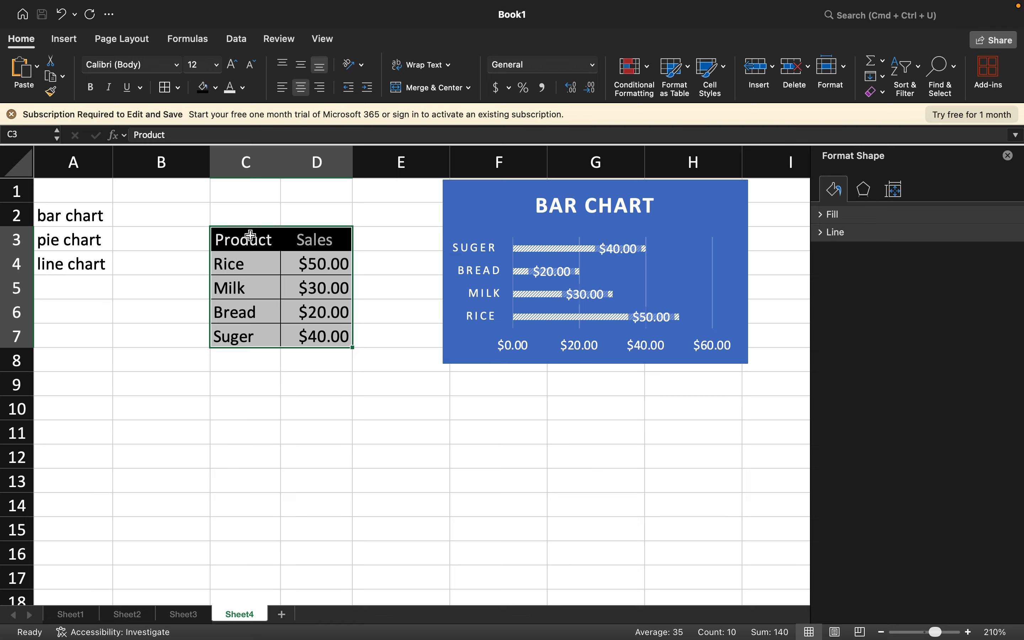
click(248, 236)
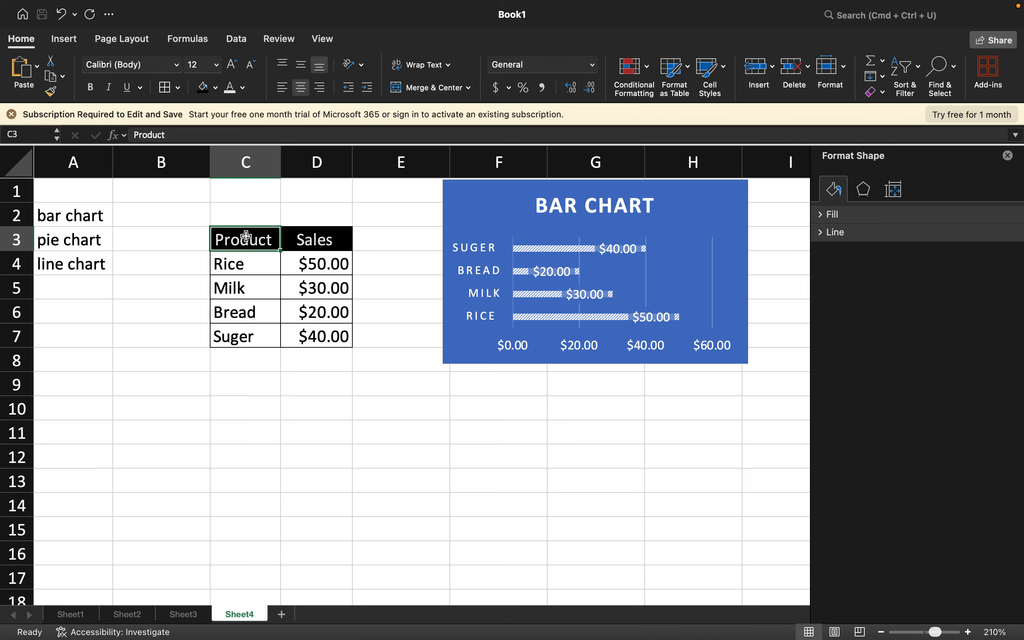
key(shift+Right)
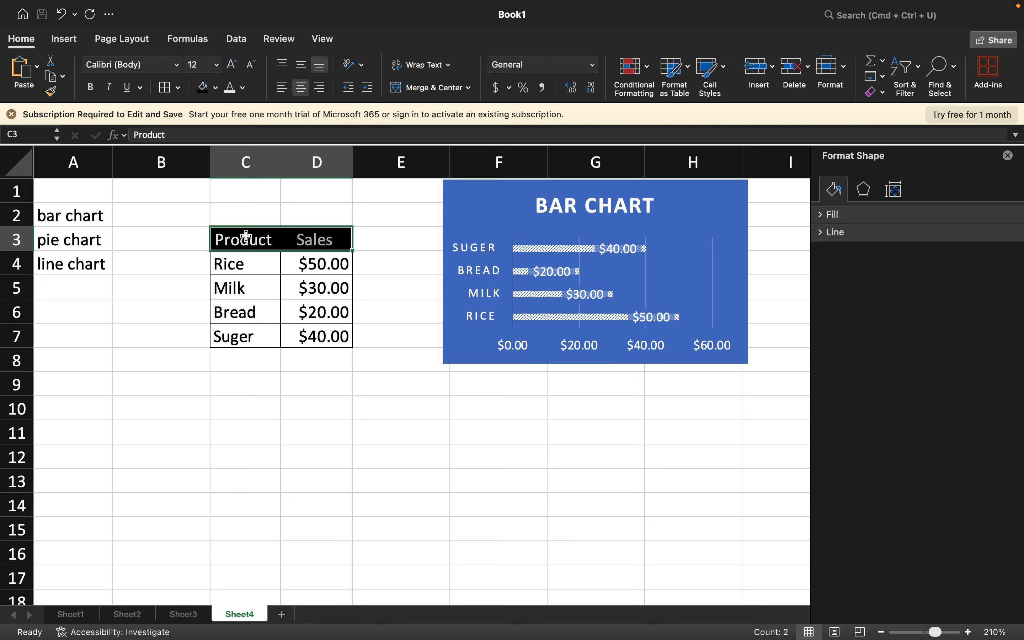
key(shift+Down)
key(shift+Down)
key(shift+Down)
key(shift+Down)
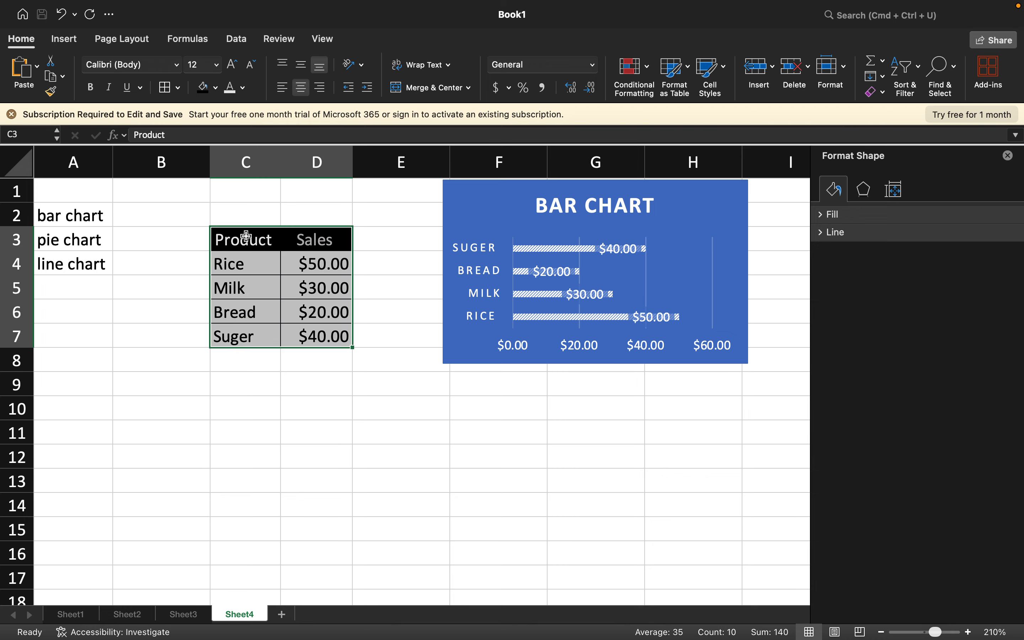
key(Up)
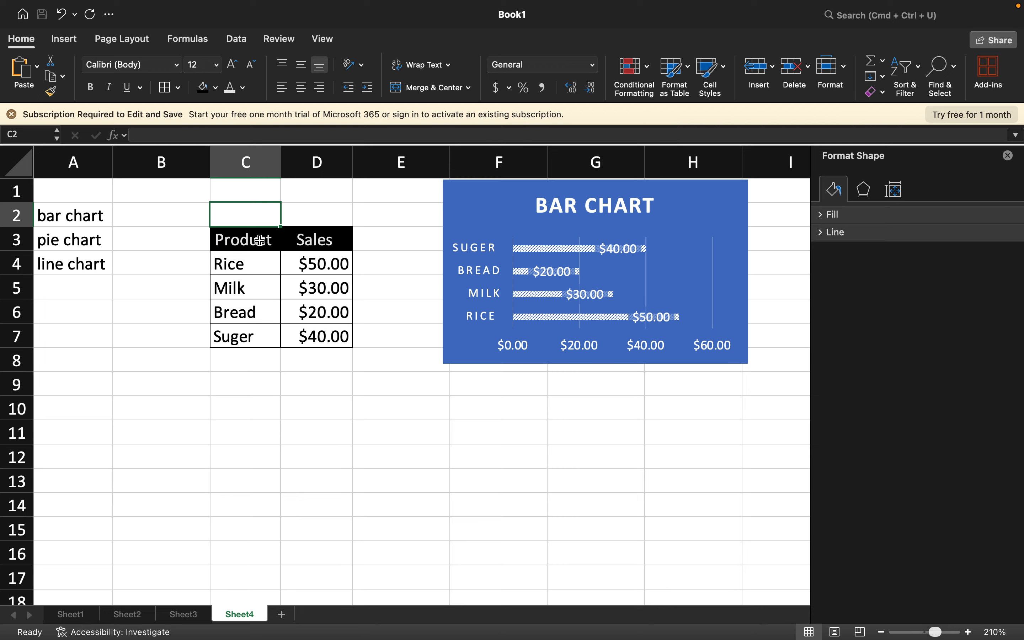
Insert a basic 2-D line chart from the whole product and sales table, C3:D7
click(258, 240)
key(shift+Right)
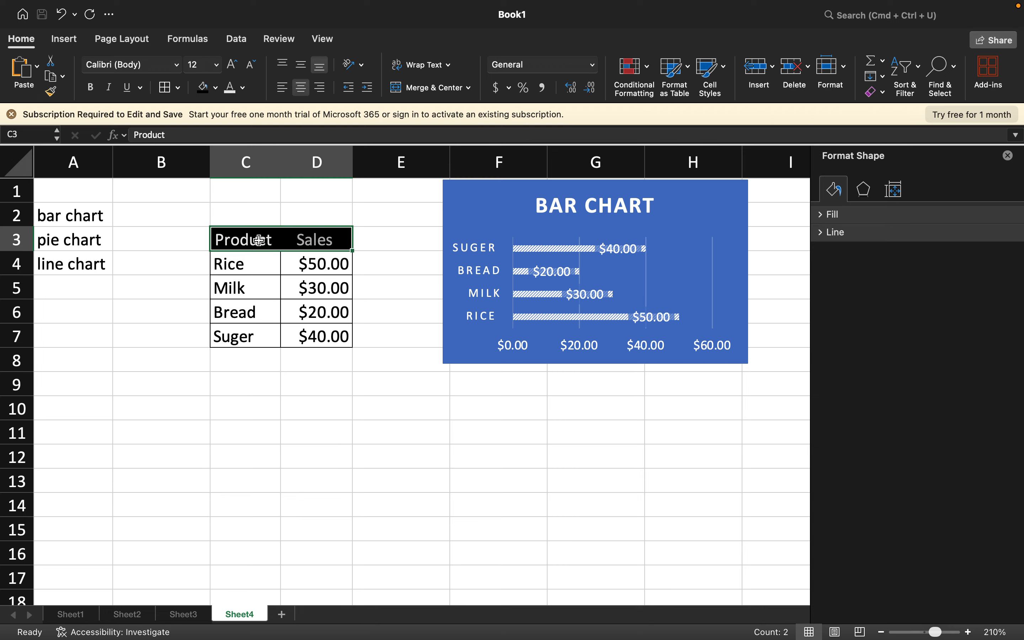
key(shift+Down)
key(shift+Down)
key(shift+Down)
key(shift+Down)
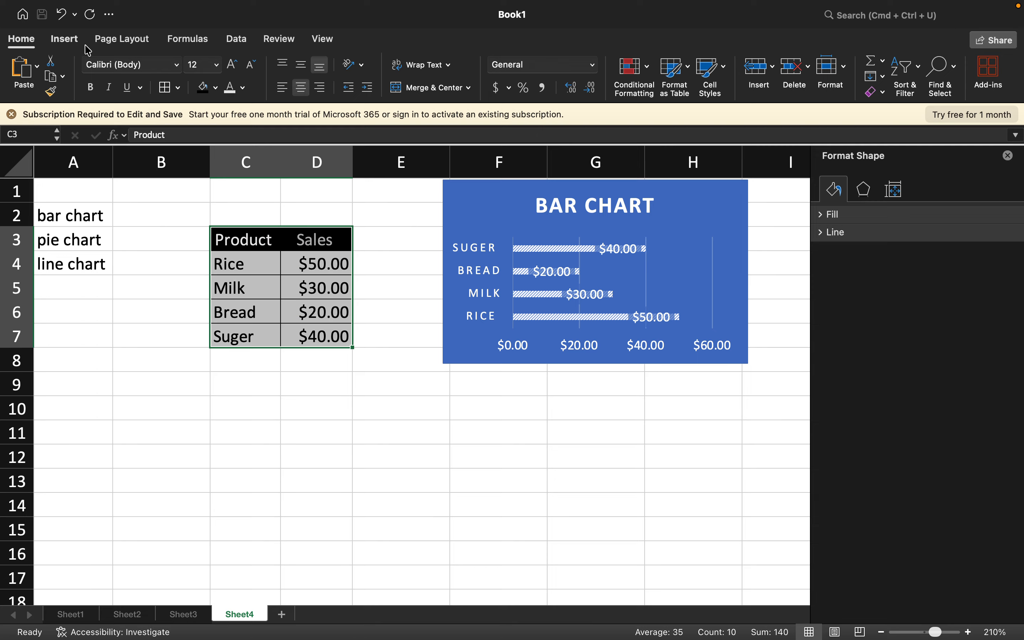
click(71, 40)
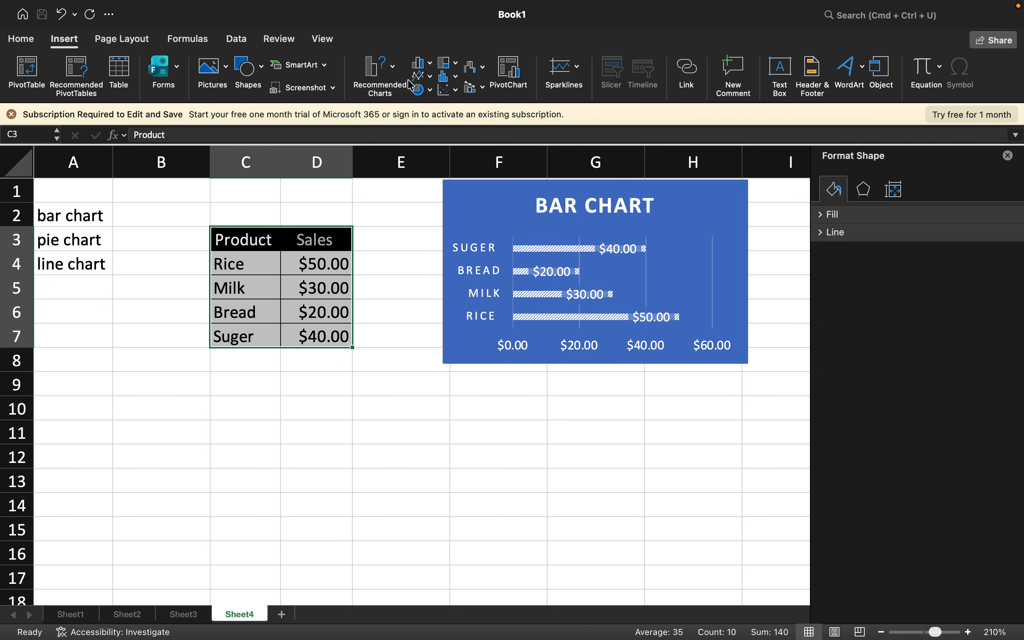
click(430, 84)
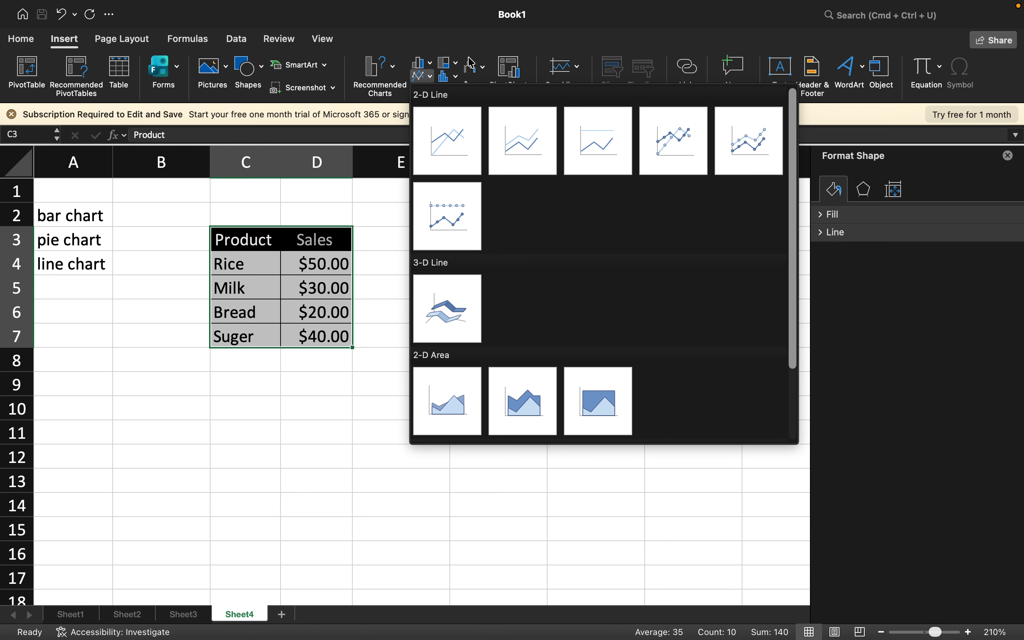
click(449, 155)
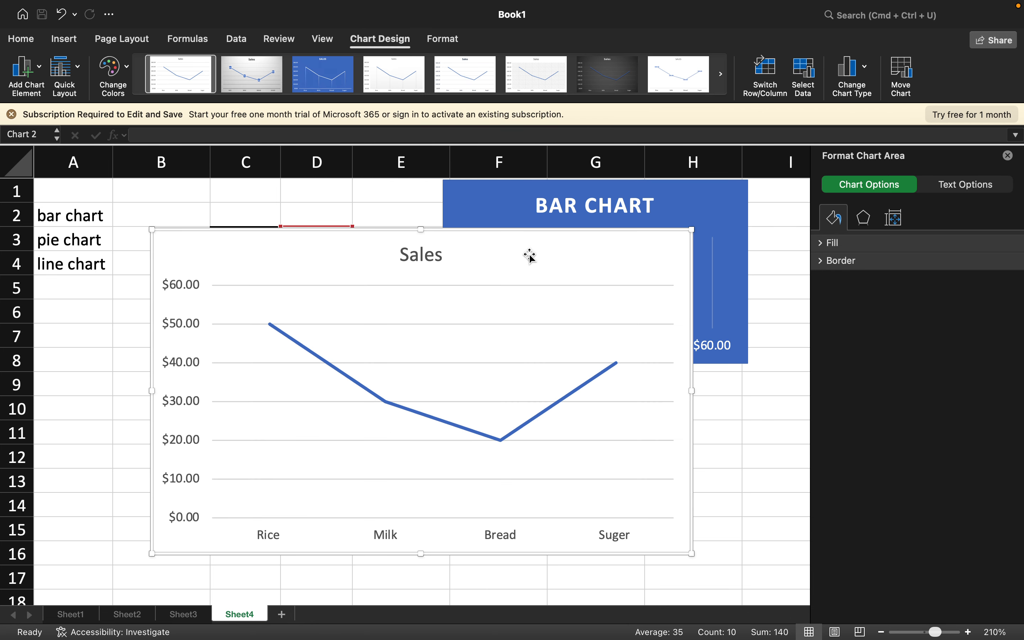
Change the line chart's title to LINE CHAT
click(422, 254)
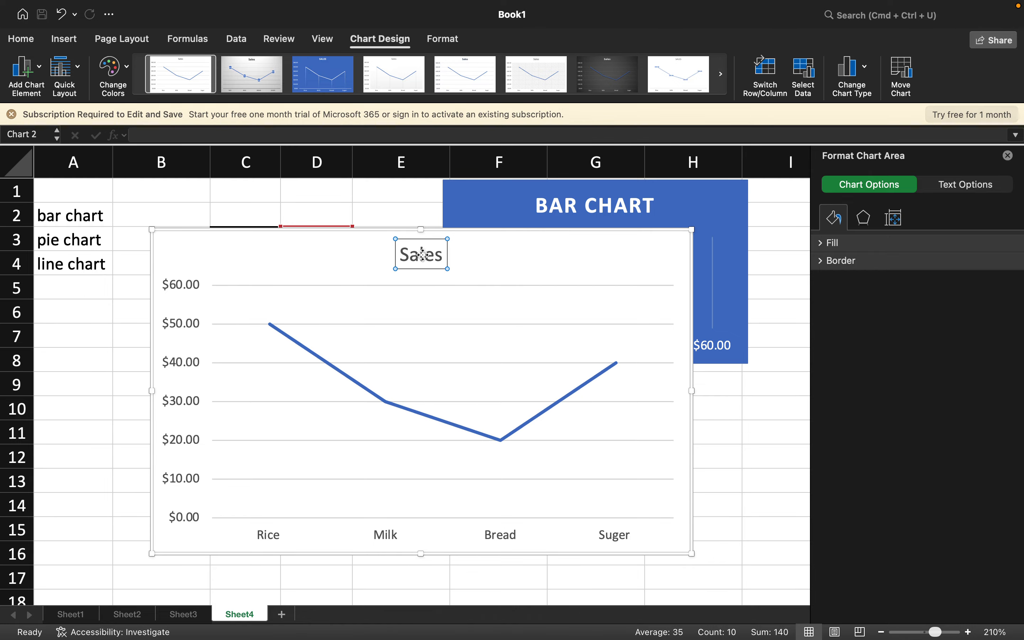
double_click(423, 253)
text(L)
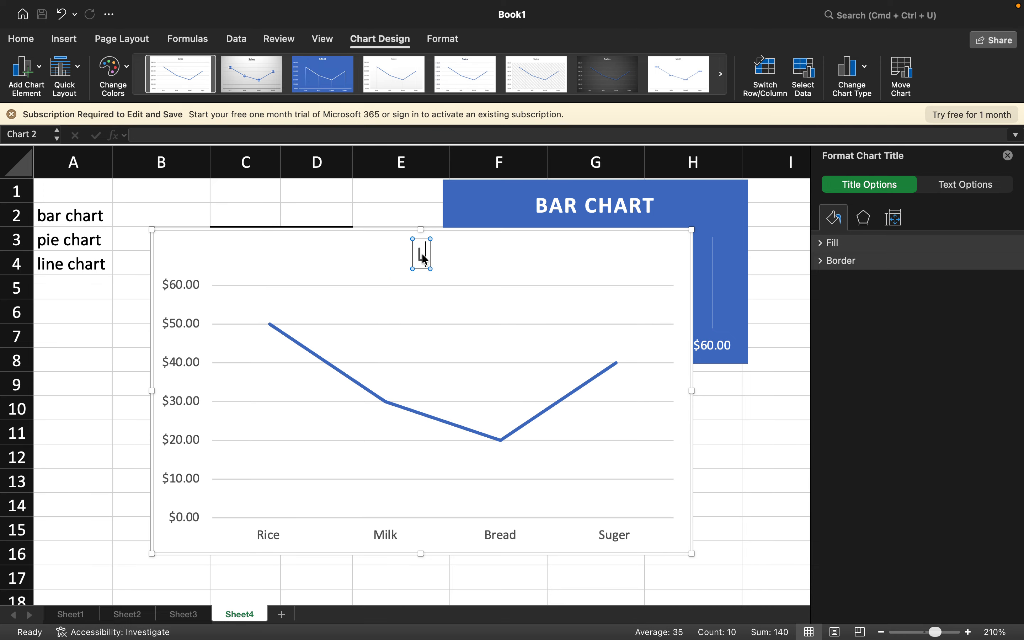
text(INE CHAT)
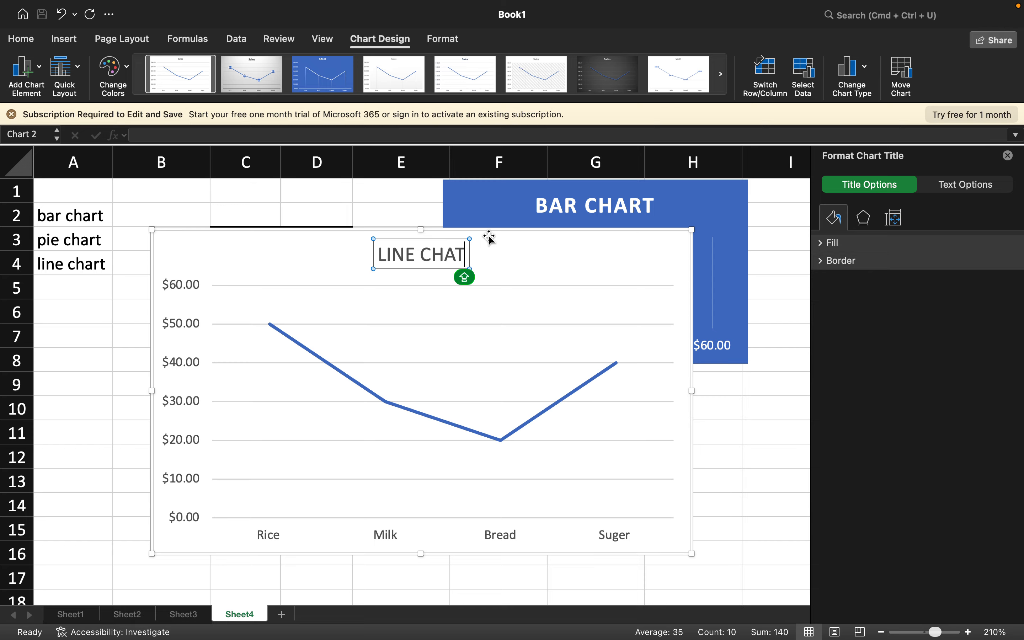
Shrink the line chart, place it directly below the bar chart at matching width, and close the formatting pane
drag(490, 236, 490, 239)
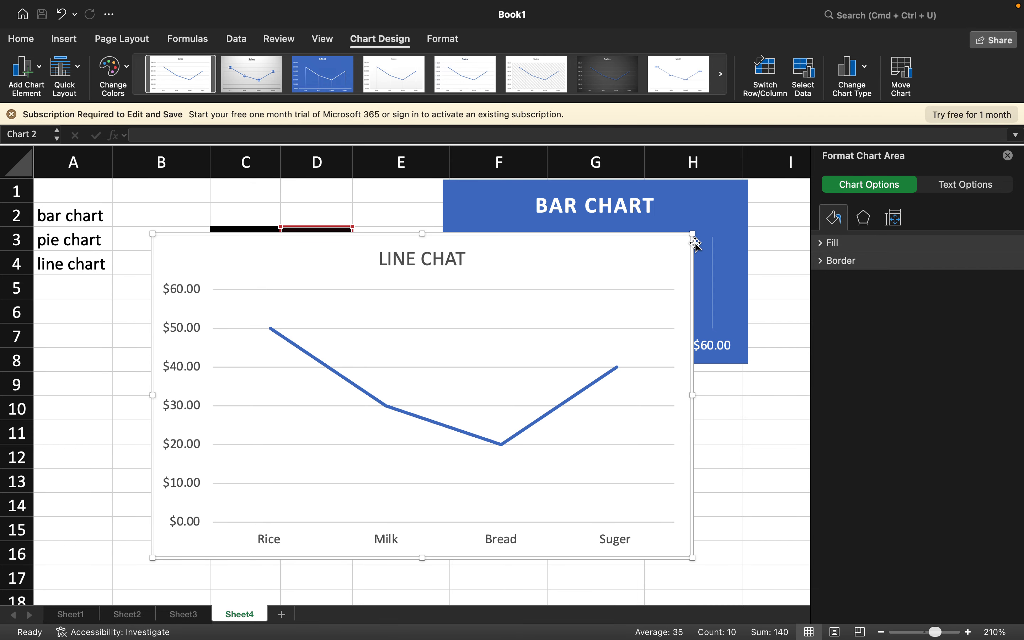
drag(693, 234, 594, 275)
drag(500, 314, 669, 371)
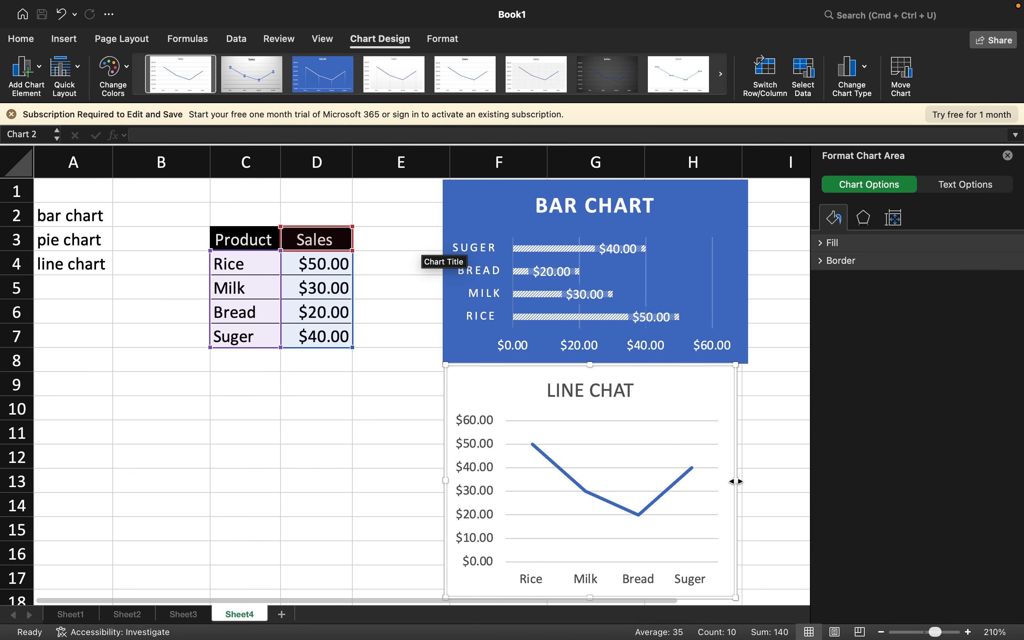
drag(737, 480, 746, 480)
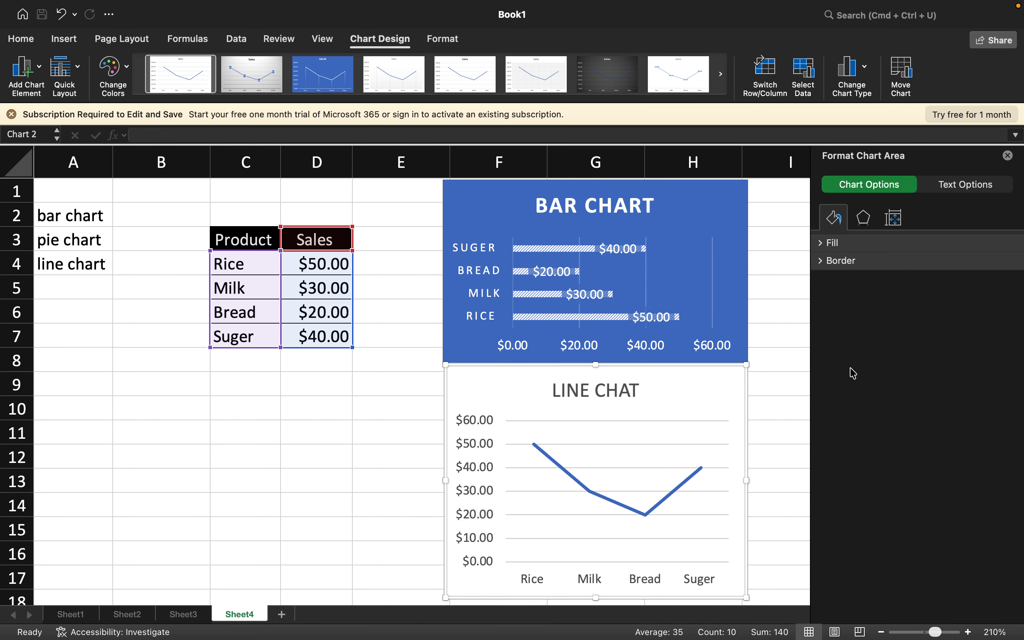
click(1009, 155)
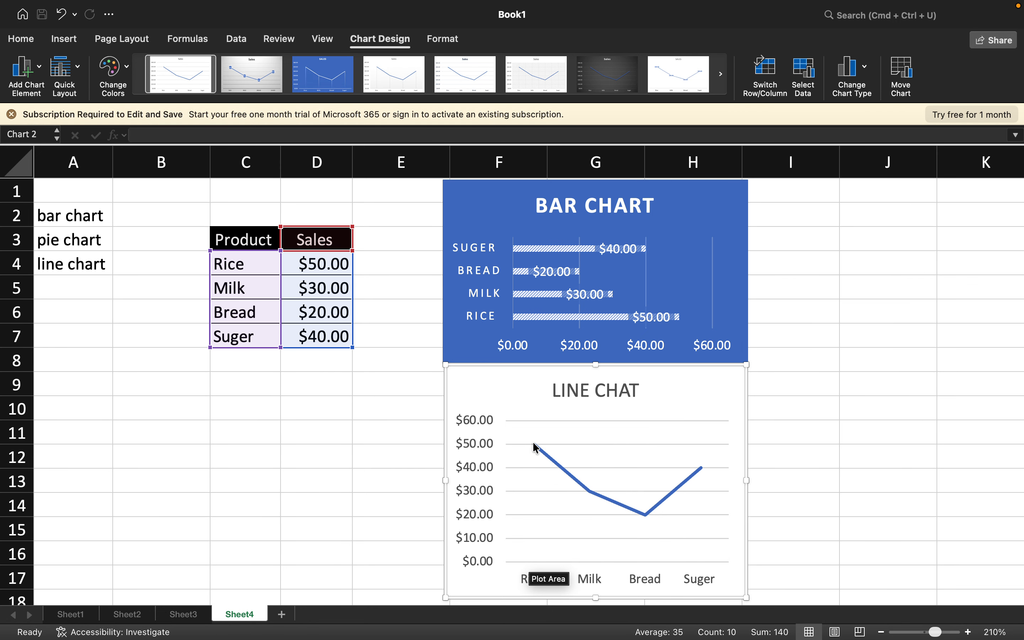
Examine the line chart's points for Rice, Milk, Bread and Suger against the value axis
mouse_move(534, 443)
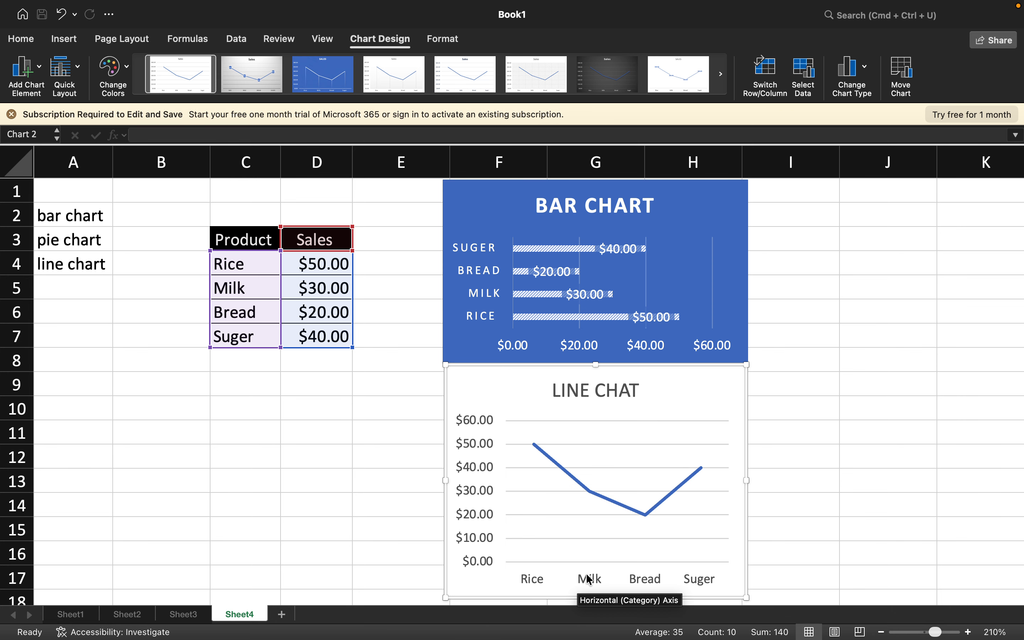
mouse_move(590, 492)
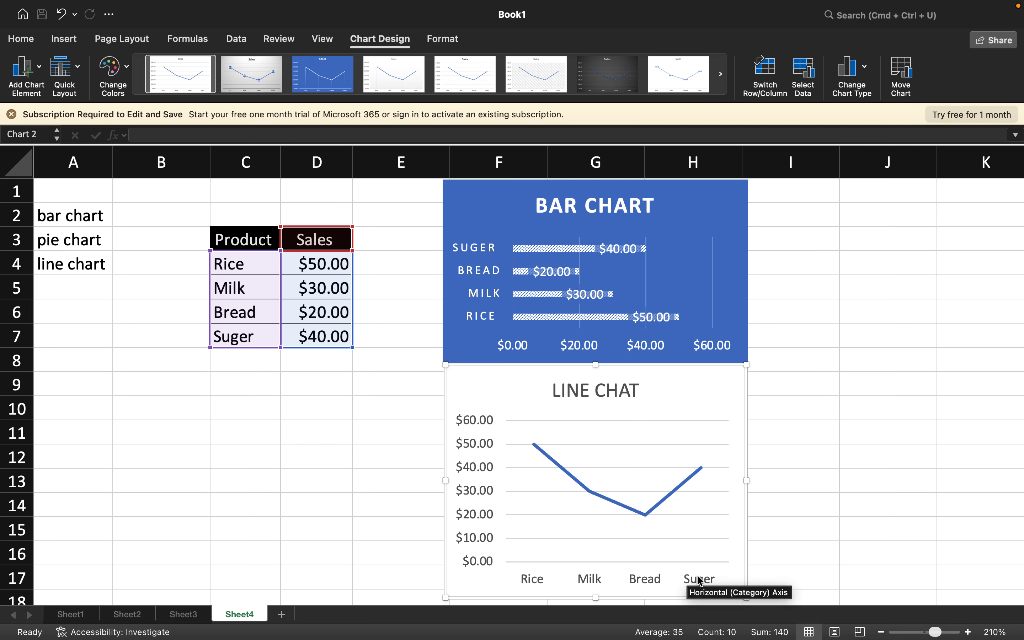
mouse_move(701, 467)
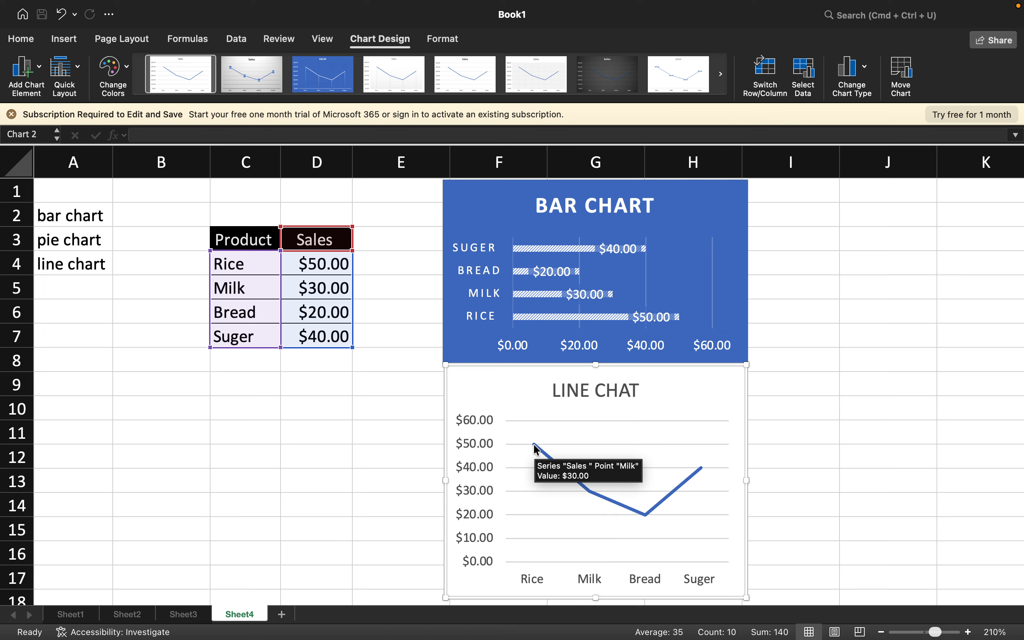
mouse_move(646, 518)
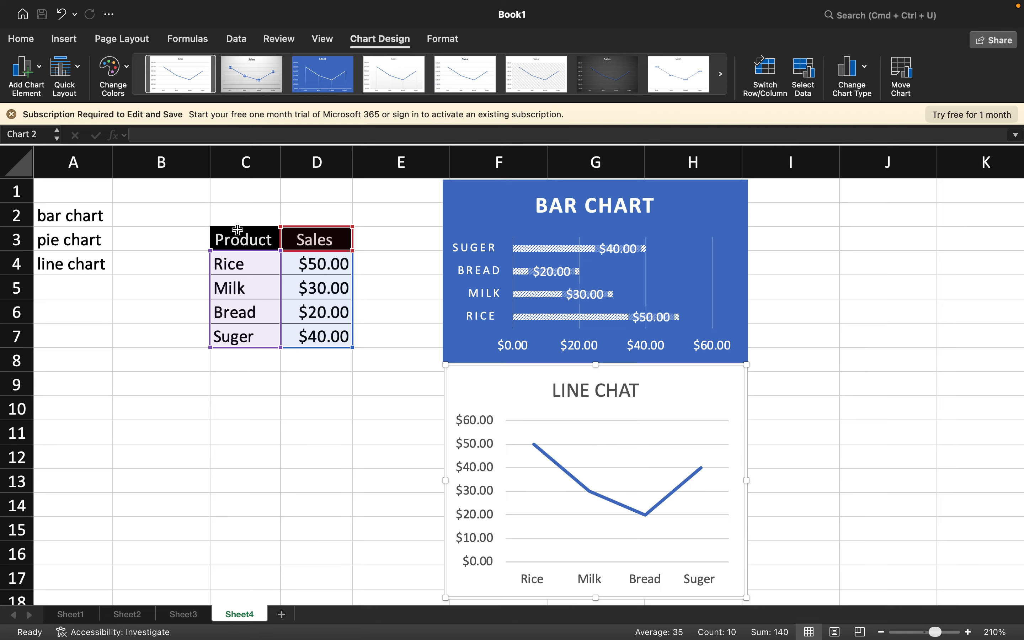
Try several preset styles on the line chart and settle on the one with a bold title, thick shadowed line and data labels
click(334, 83)
click(528, 82)
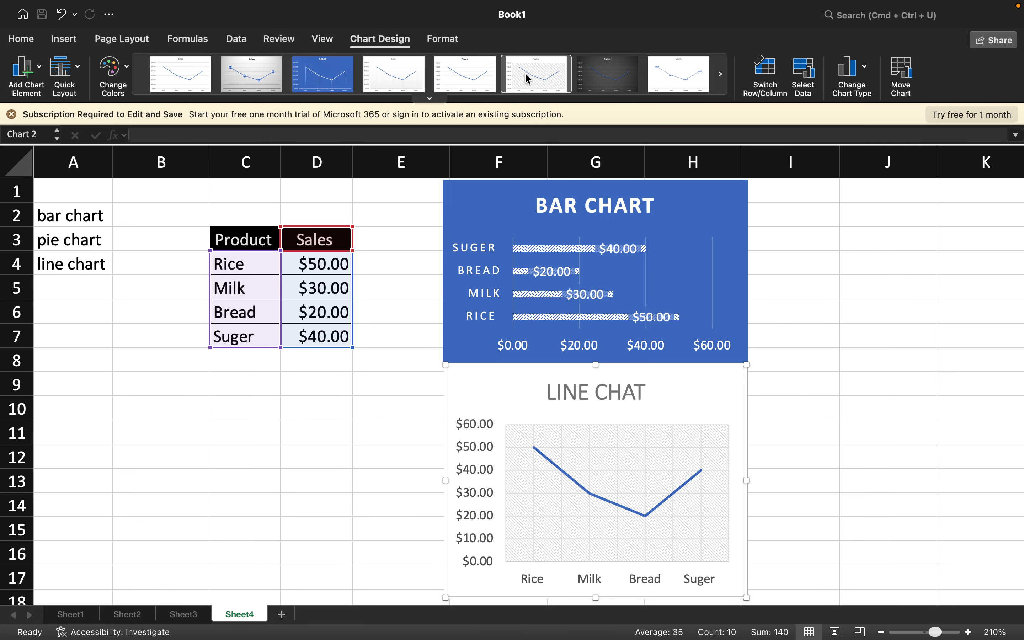
click(636, 75)
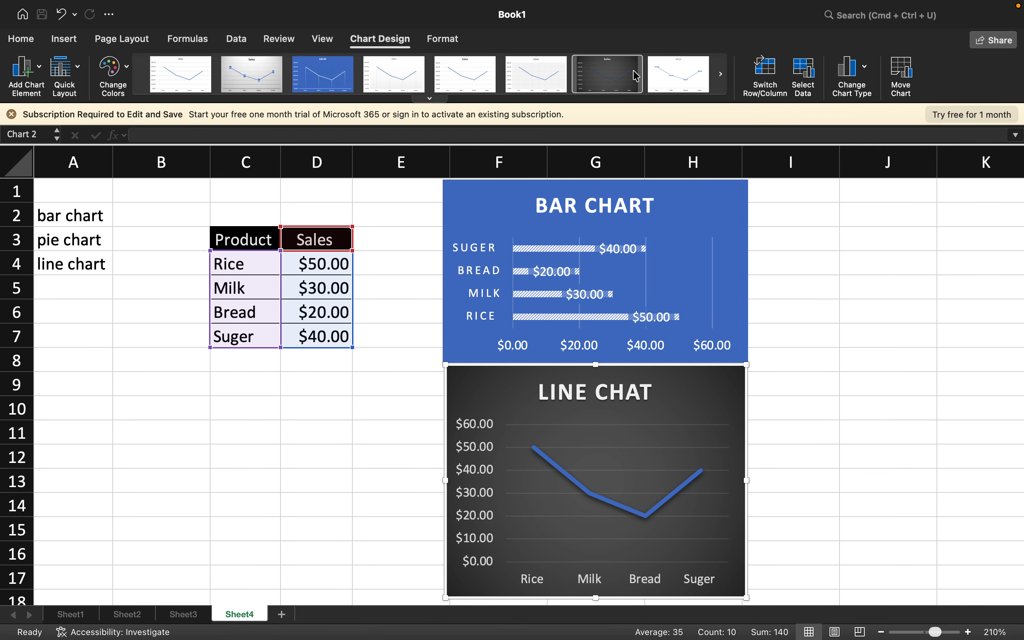
click(249, 84)
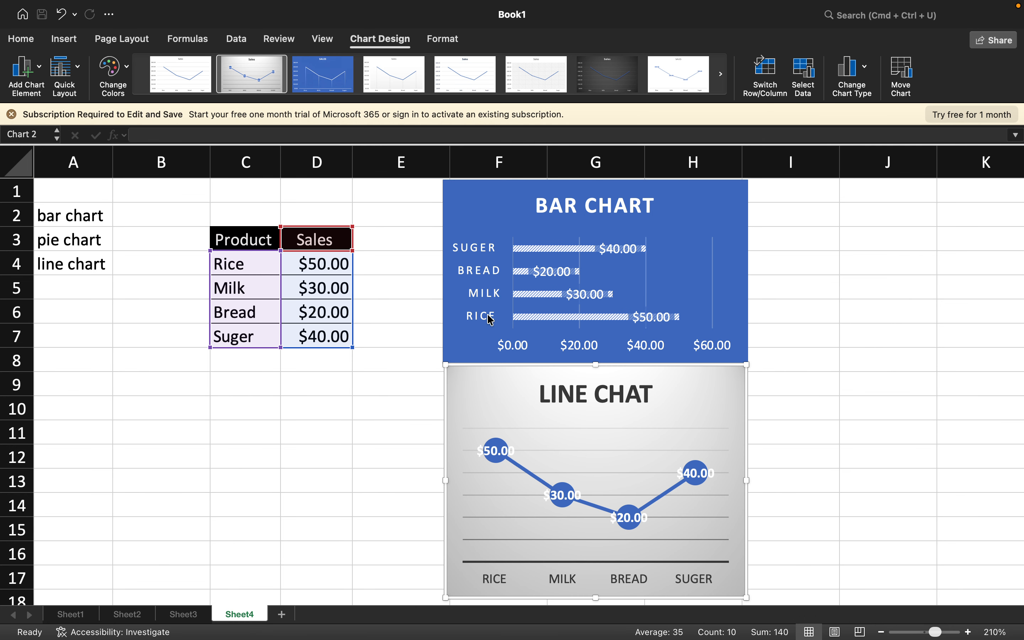
click(182, 85)
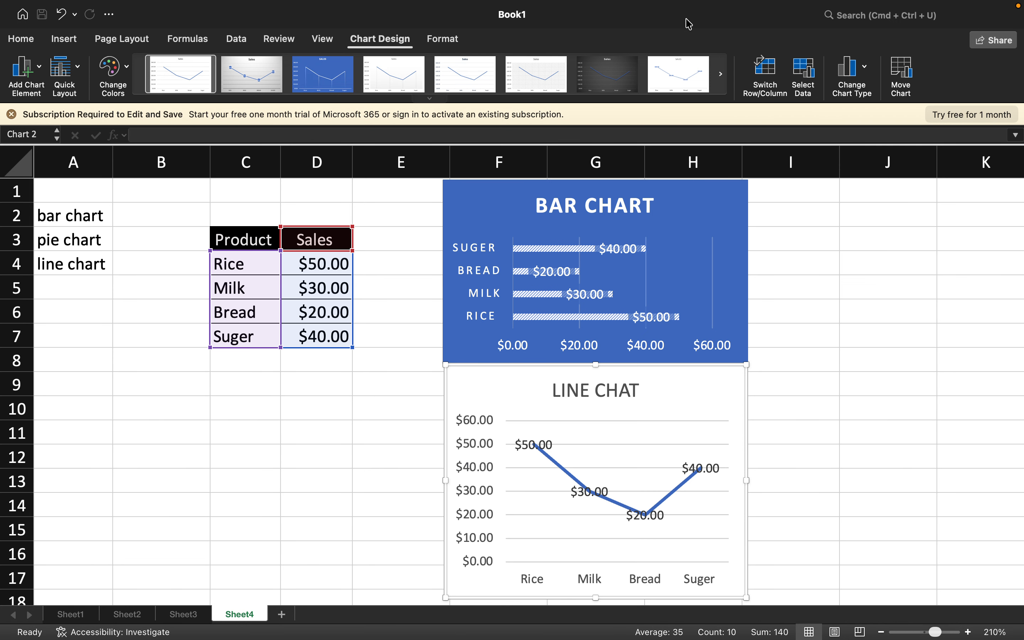
click(696, 73)
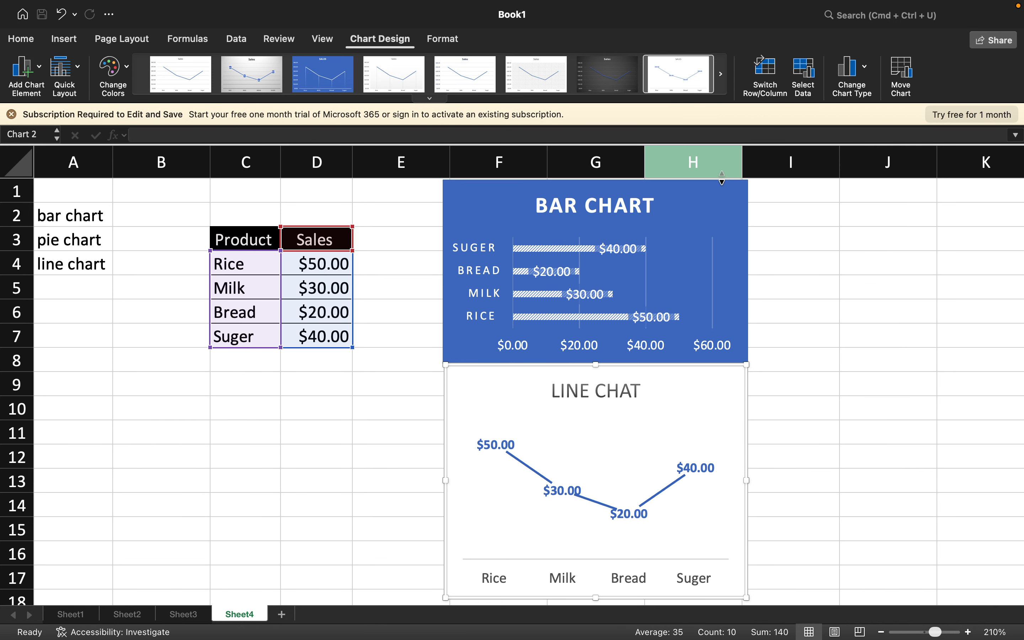
click(723, 75)
click(685, 71)
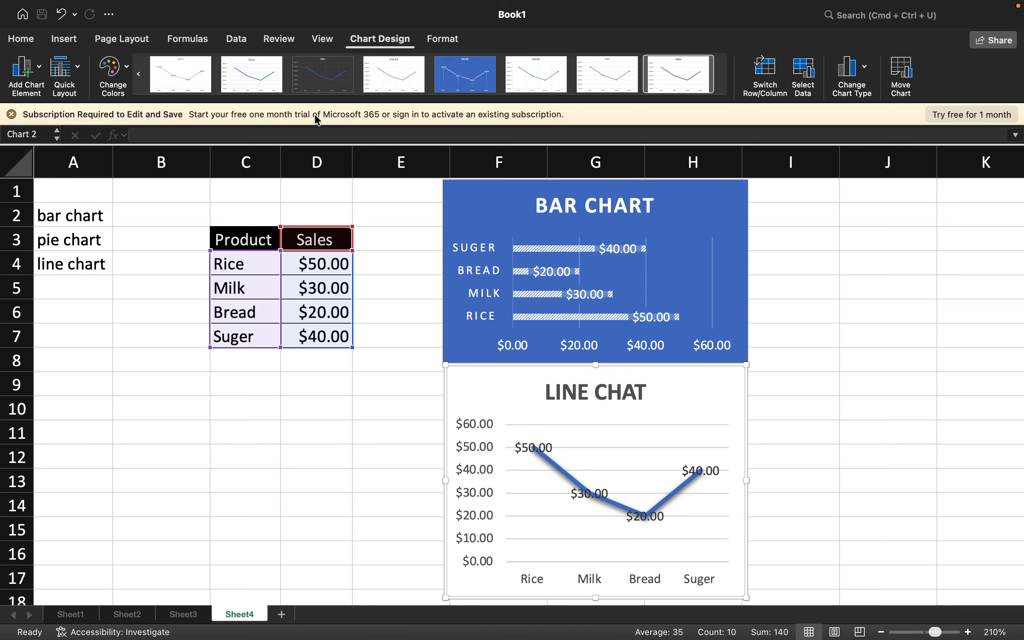
Insert a 3-D pie chart from the Product and Sales table in C3:D7
click(63, 39)
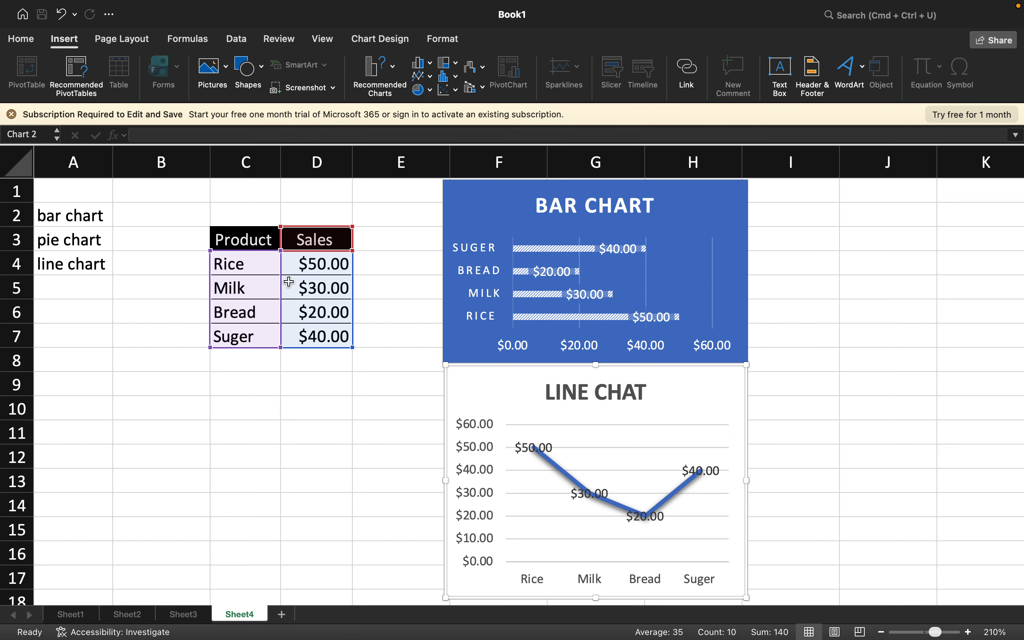
click(288, 214)
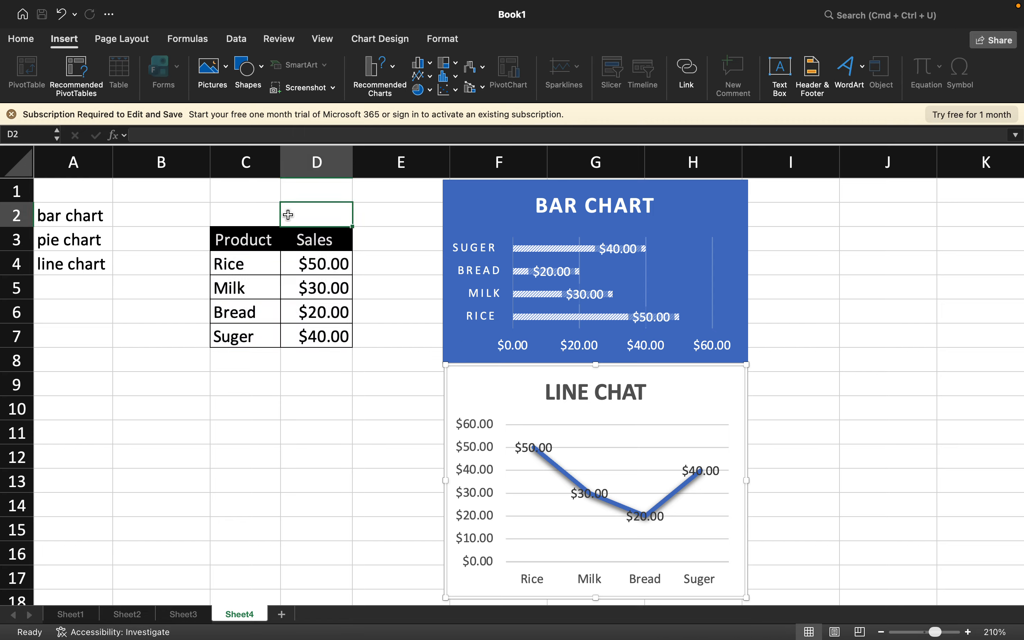
click(235, 231)
key(shift+Down)
key(shift+Down)
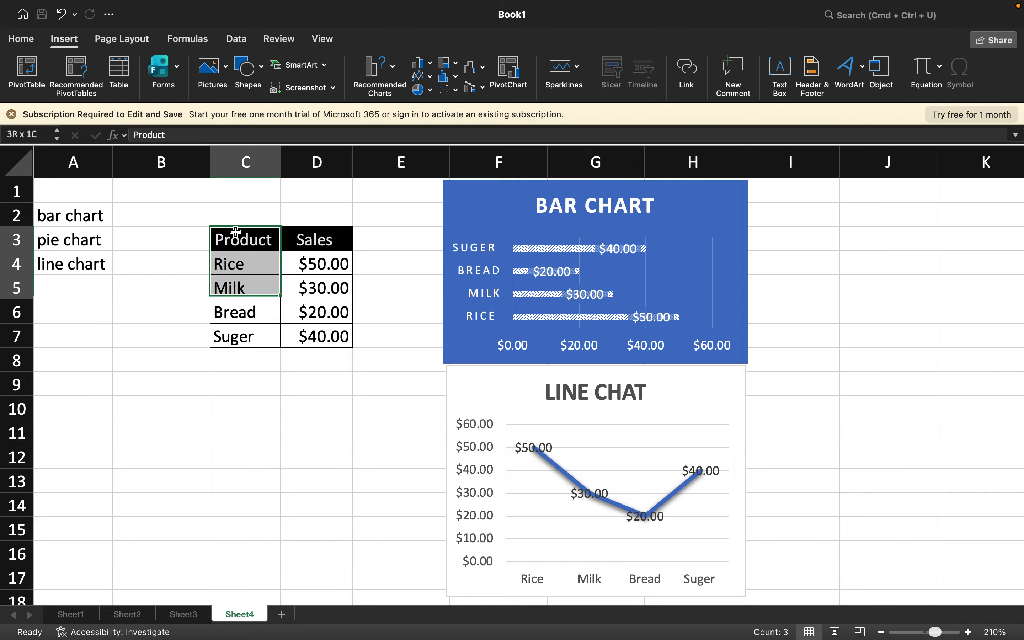
key(shift+Right)
key(shift+Down)
key(shift+Down)
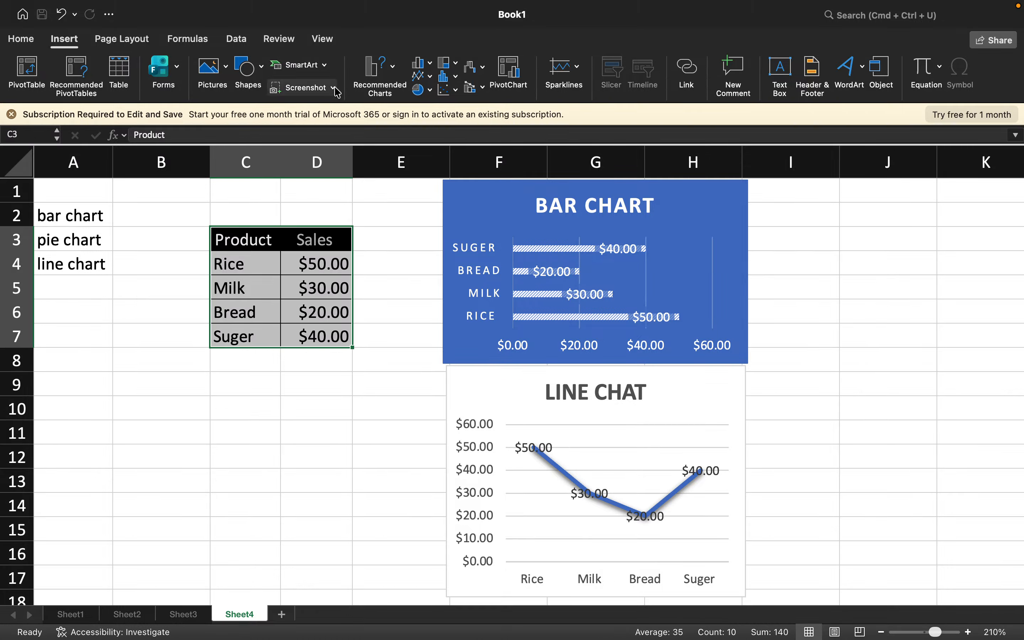
click(427, 95)
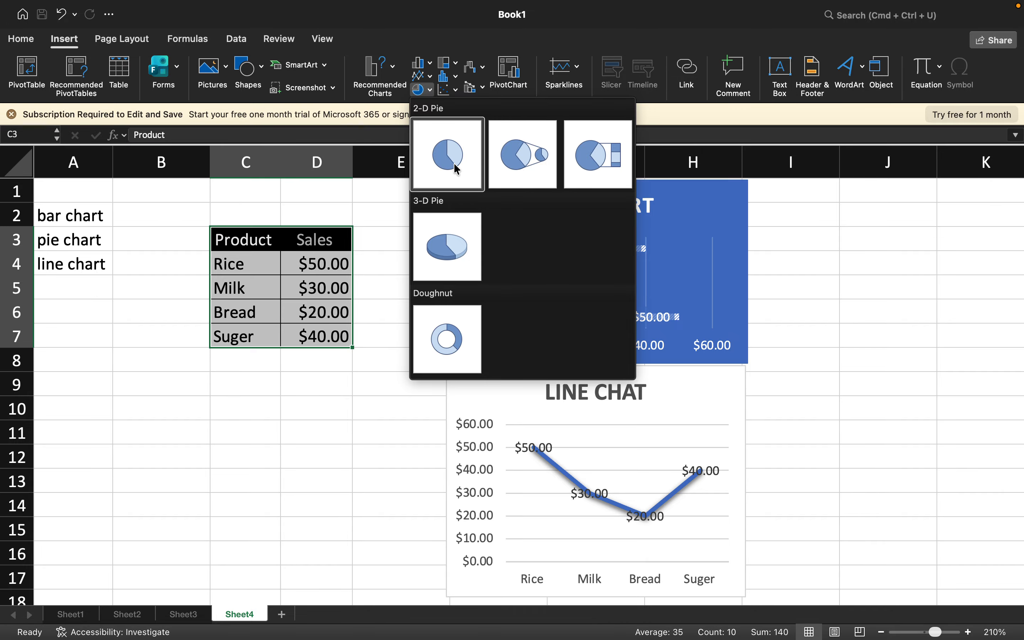
click(448, 254)
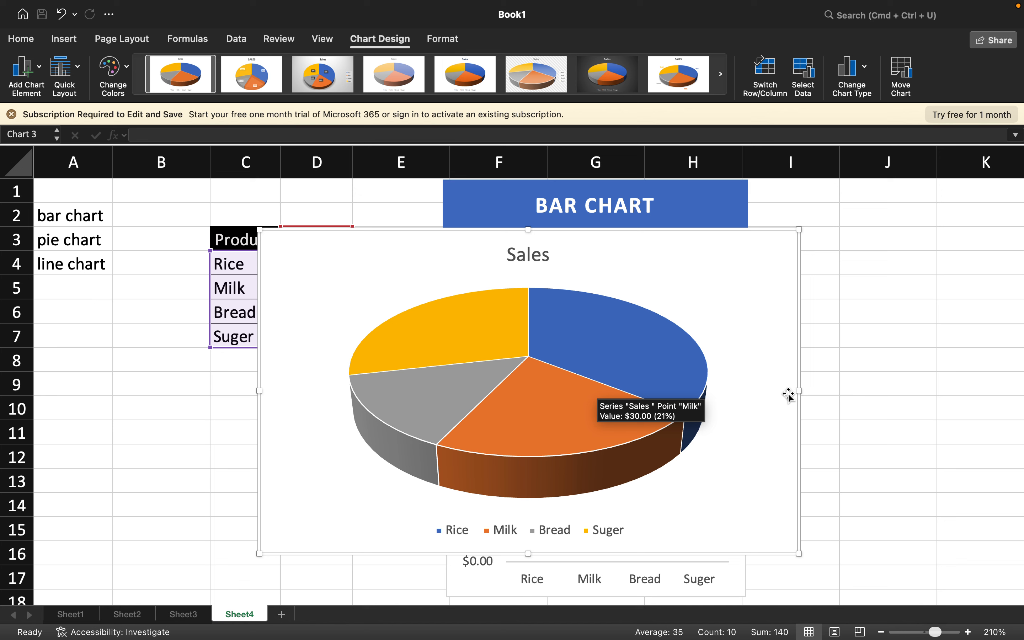
Shrink the pie chart and place it directly to the right of the bar chart, aligned with its upper edge
drag(797, 391, 586, 401)
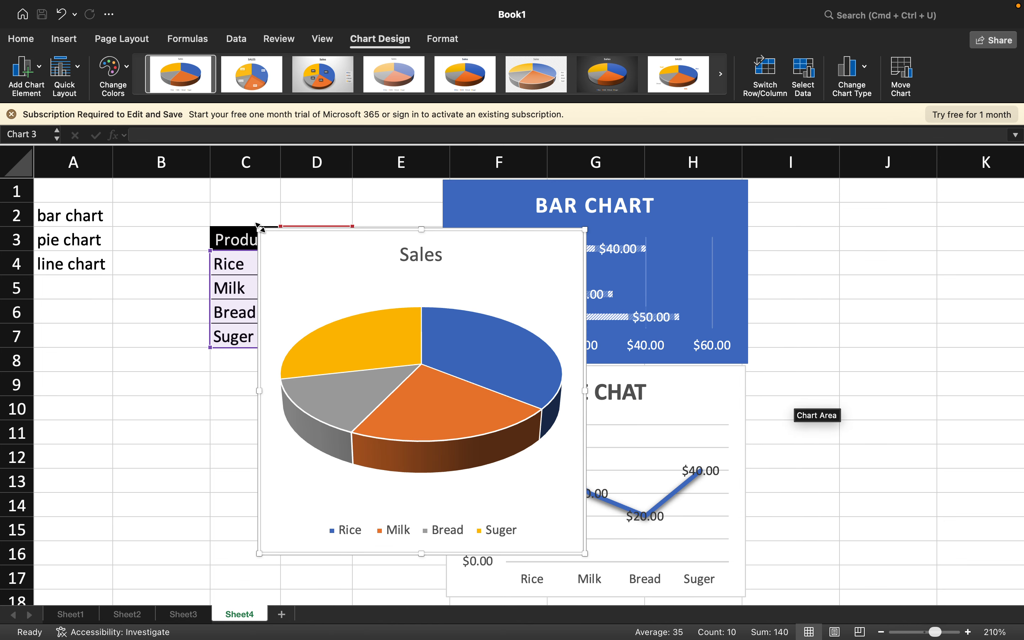
drag(259, 227, 303, 331)
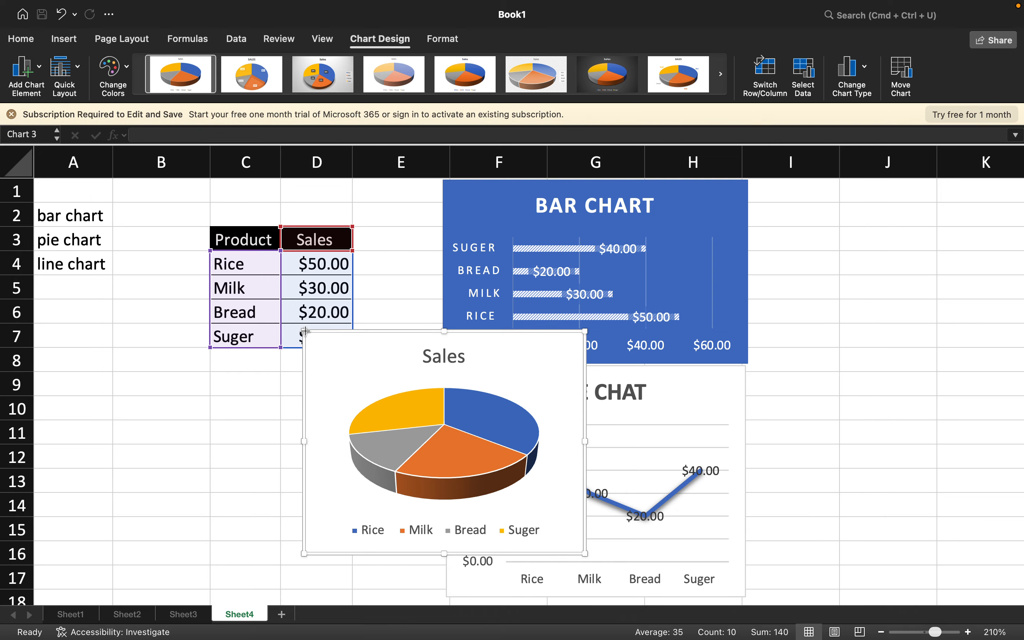
click(413, 417)
drag(413, 418, 832, 290)
drag(529, 360, 977, 210)
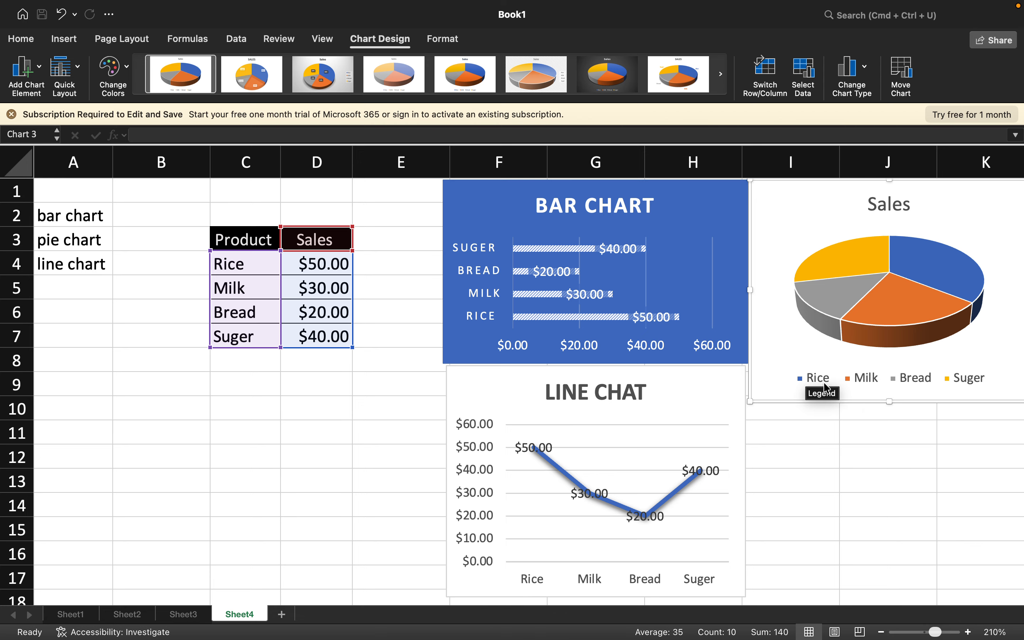
Examine the sales value and percentage of the Rice, Suger, Bread and Milk slices in the pie chart
mouse_move(937, 259)
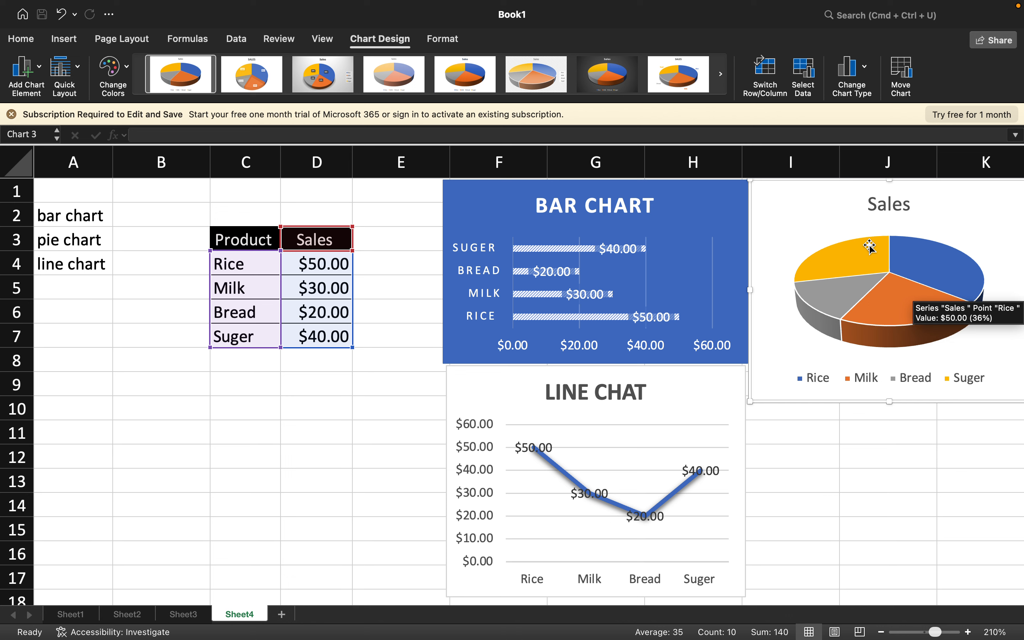
mouse_move(834, 315)
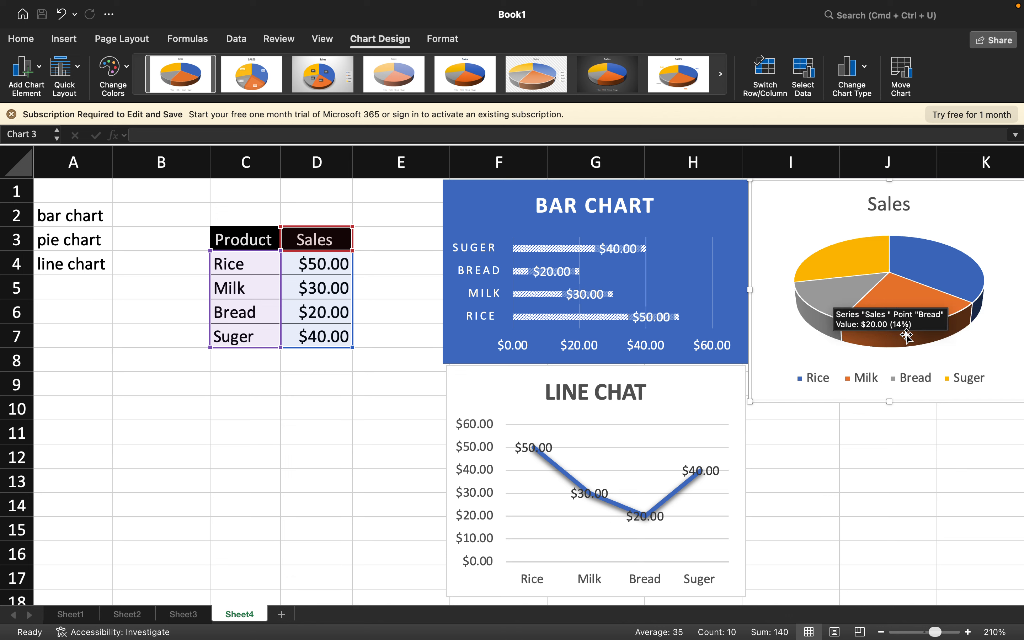
mouse_move(901, 334)
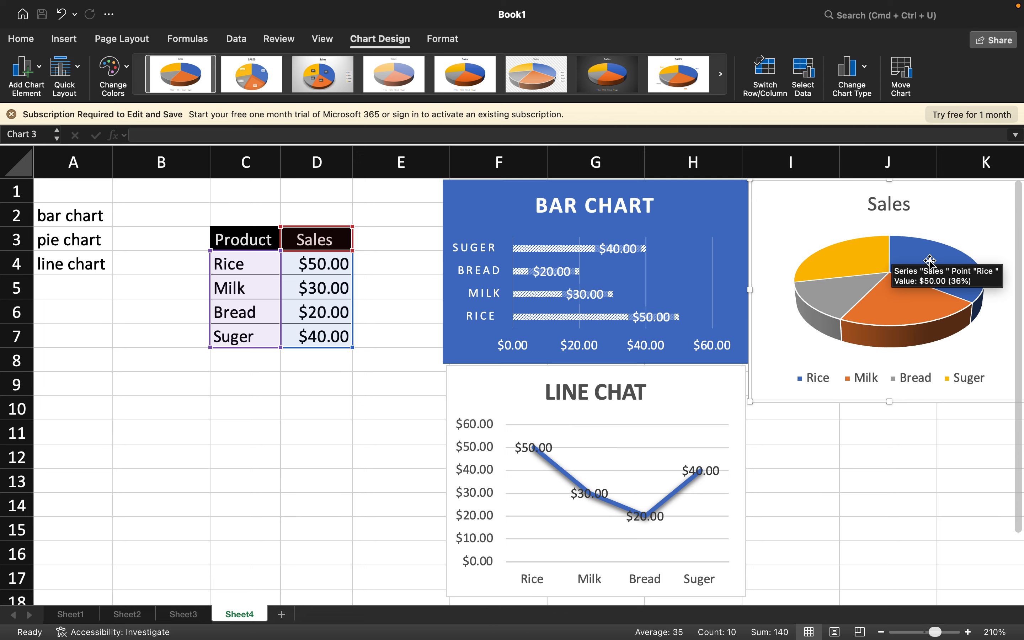
mouse_move(853, 262)
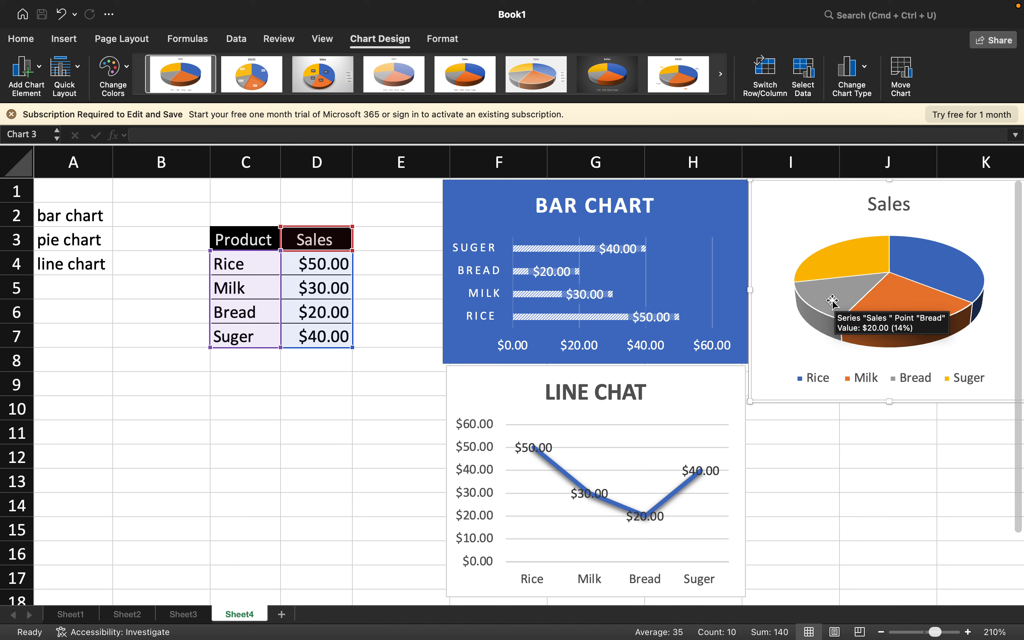
mouse_move(899, 303)
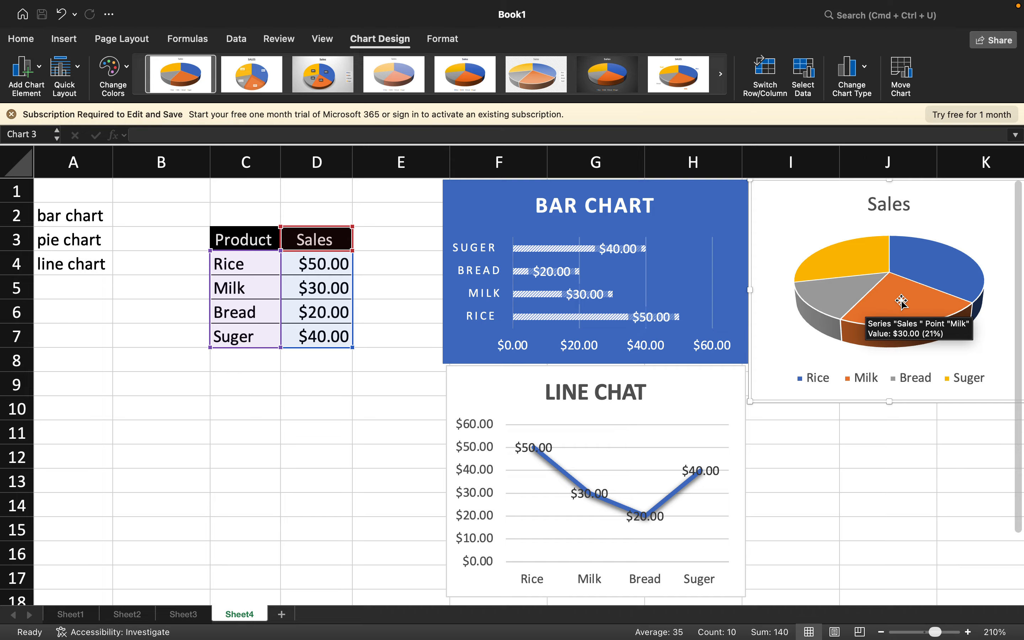
Try several preset styles on the pie chart and settle on the first one, keeping category and percentage labels on the slices
click(695, 82)
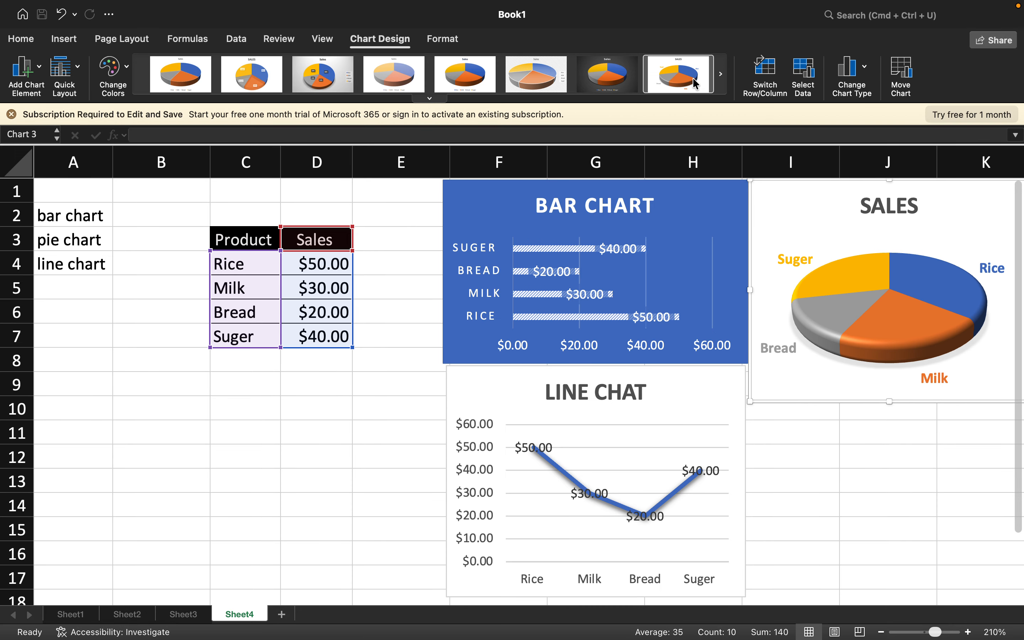
click(535, 80)
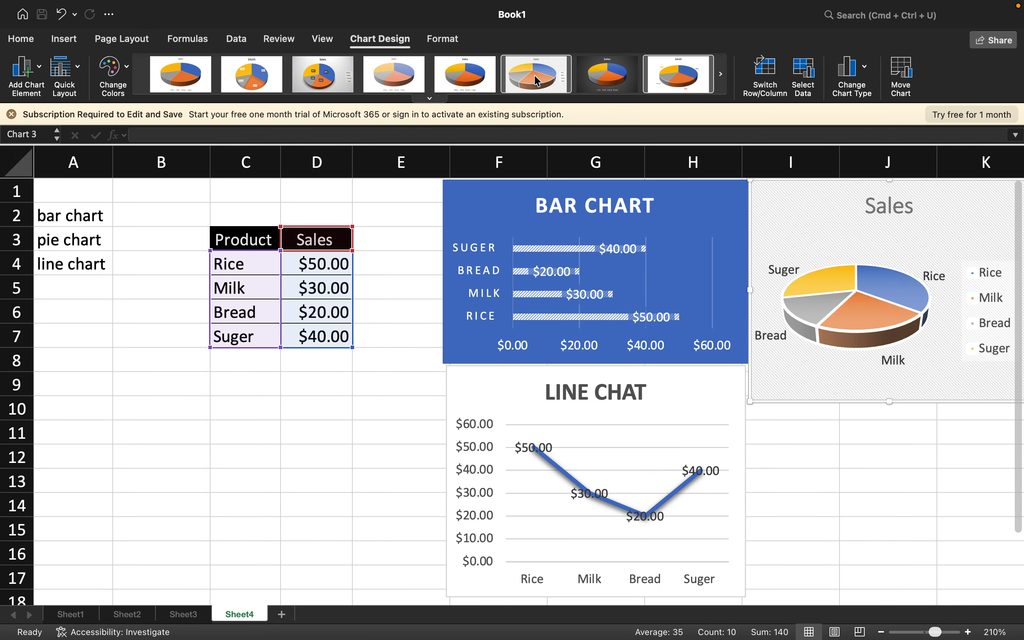
click(378, 77)
click(314, 76)
click(245, 84)
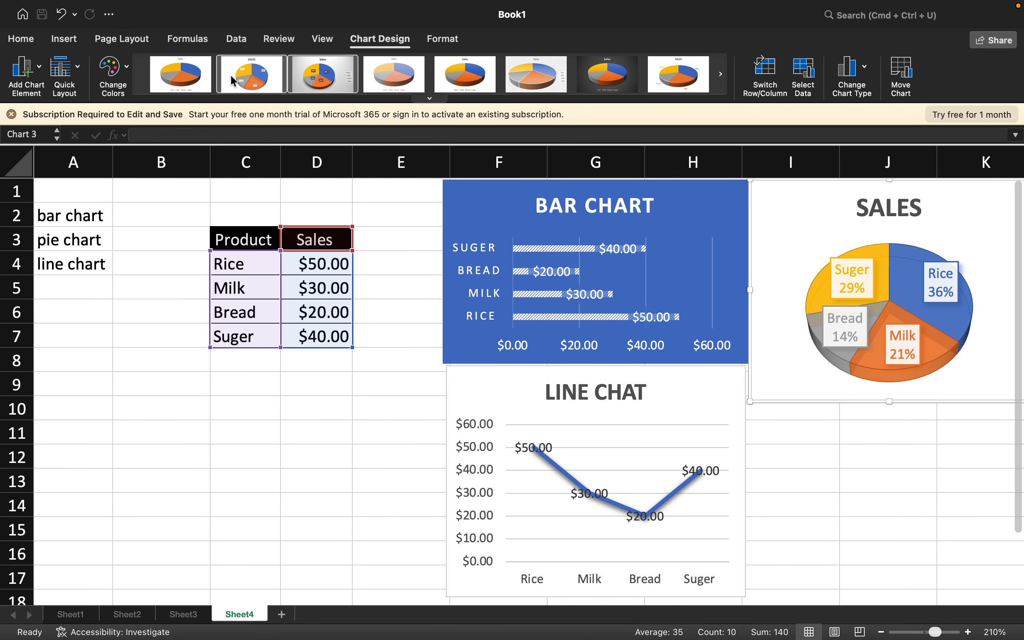
click(175, 76)
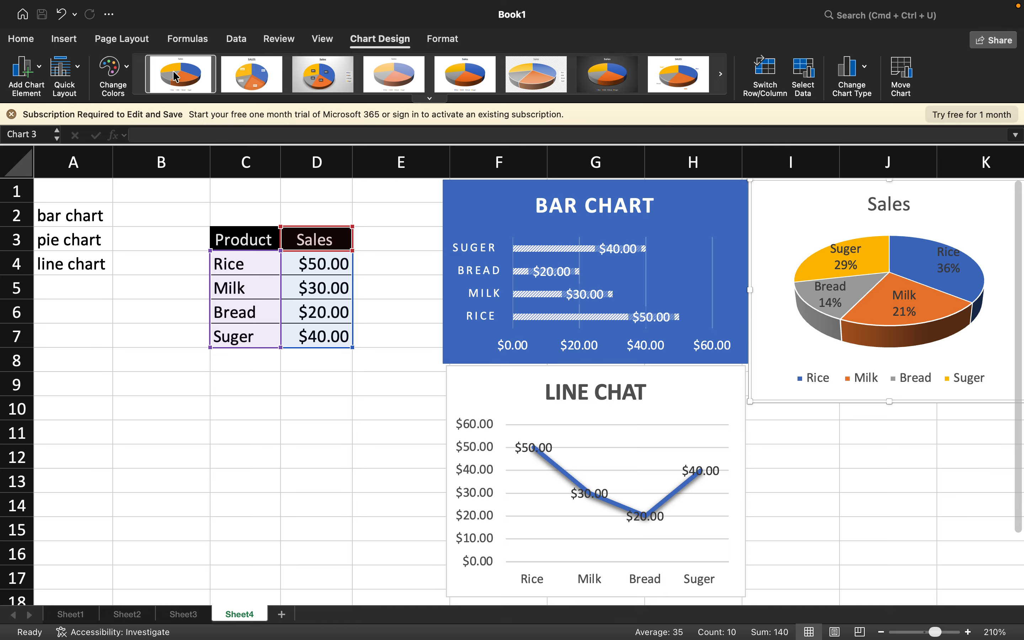
Delete the bar chart and the line chart from the sheet
click(501, 205)
key(BackSpace)
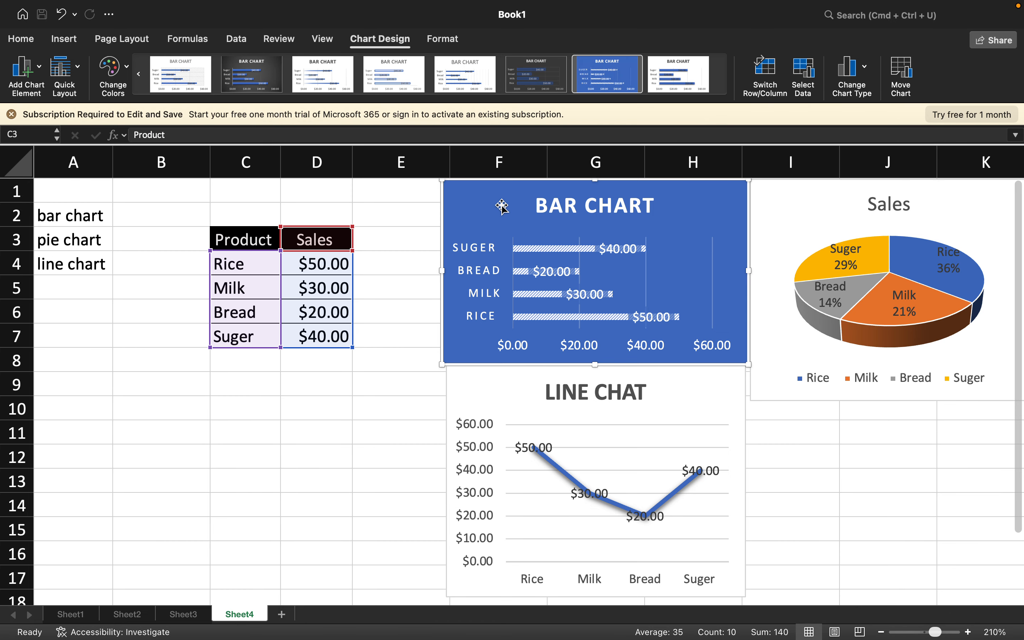
click(631, 422)
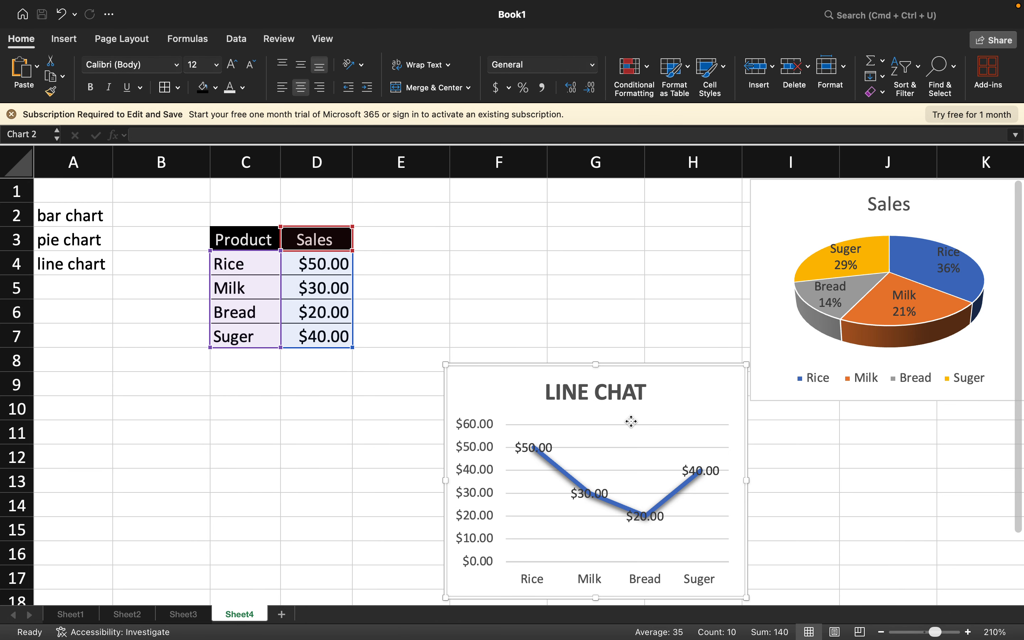
key(BackSpace)
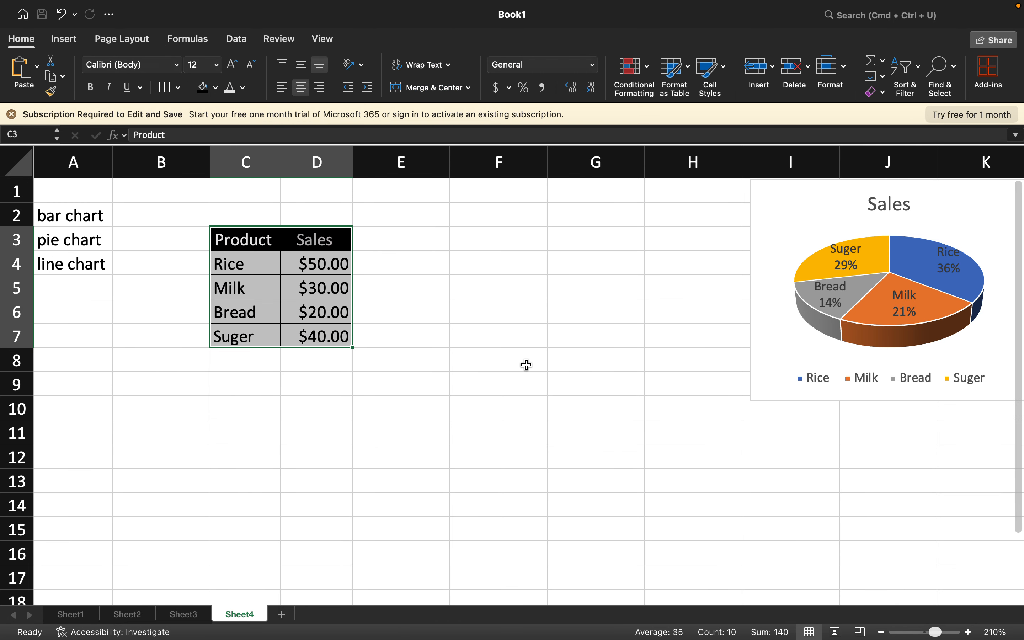
Move the pie chart beside the table, over columns E to G starting near row 2
click(866, 269)
drag(865, 270, 859, 296)
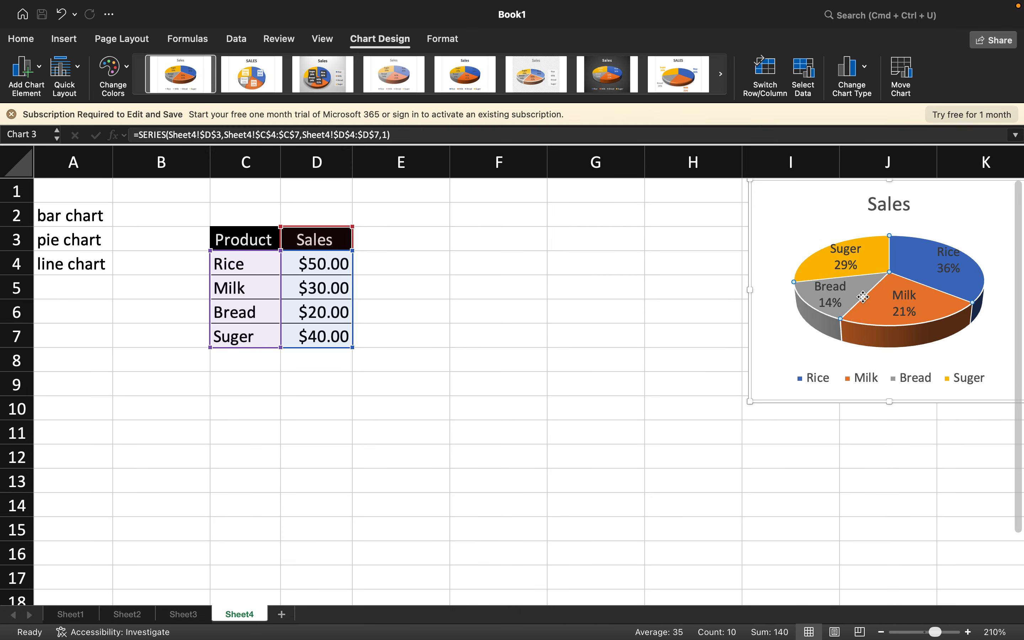
drag(827, 218, 440, 237)
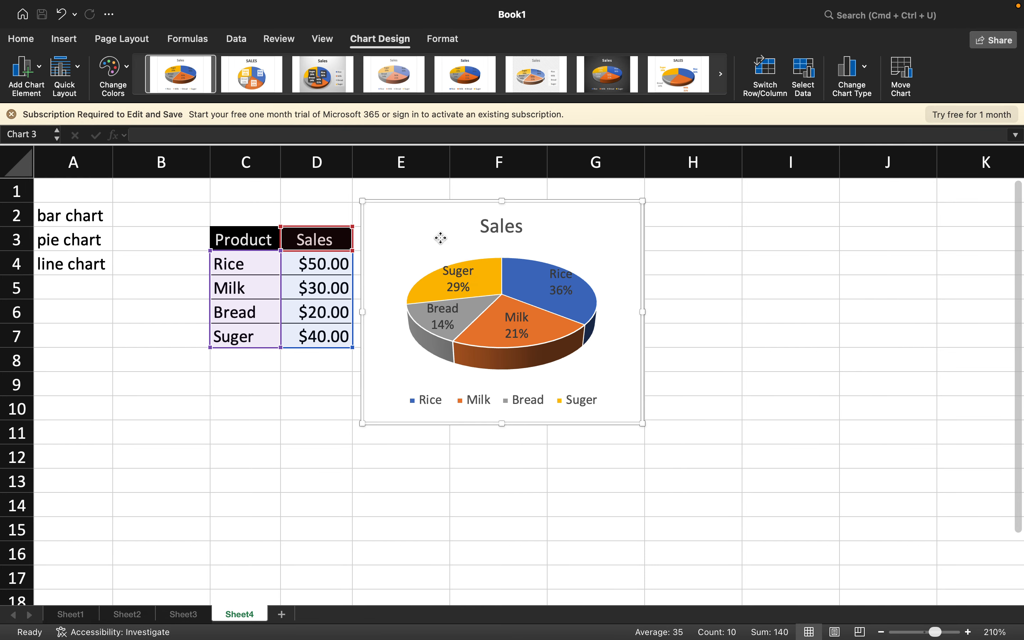
Explode the pie chart by pulling all four slices apart from the centre
click(694, 357)
click(487, 295)
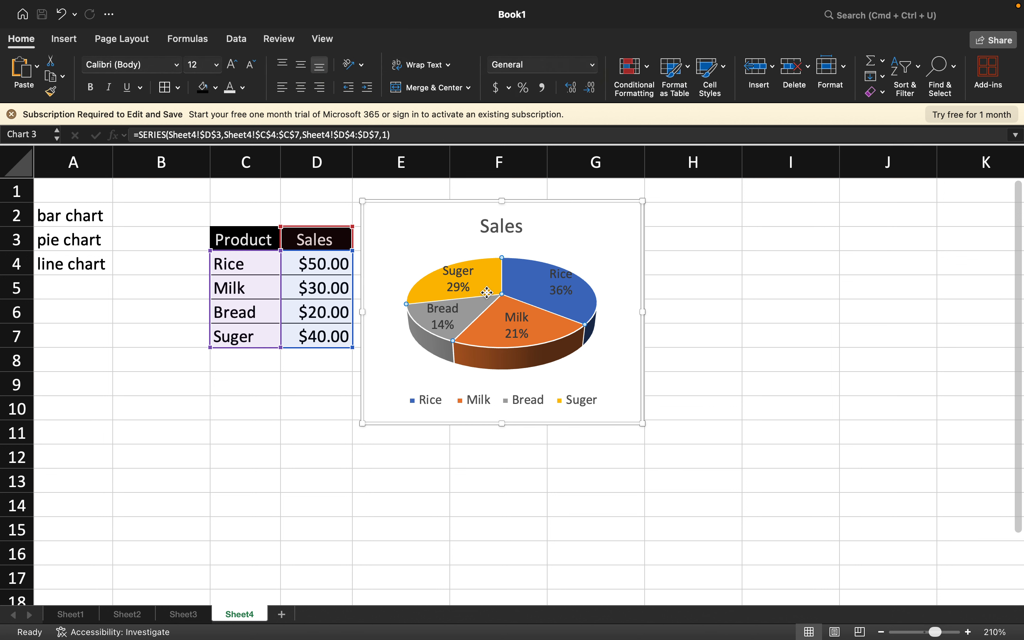
mouse_move(487, 295)
mouse_down()
mouse_move(468, 286)
mouse_move(489, 288)
mouse_move(473, 278)
mouse_up()
Select the pie chart's data labels, title and legend in turn to examine each element
click(470, 283)
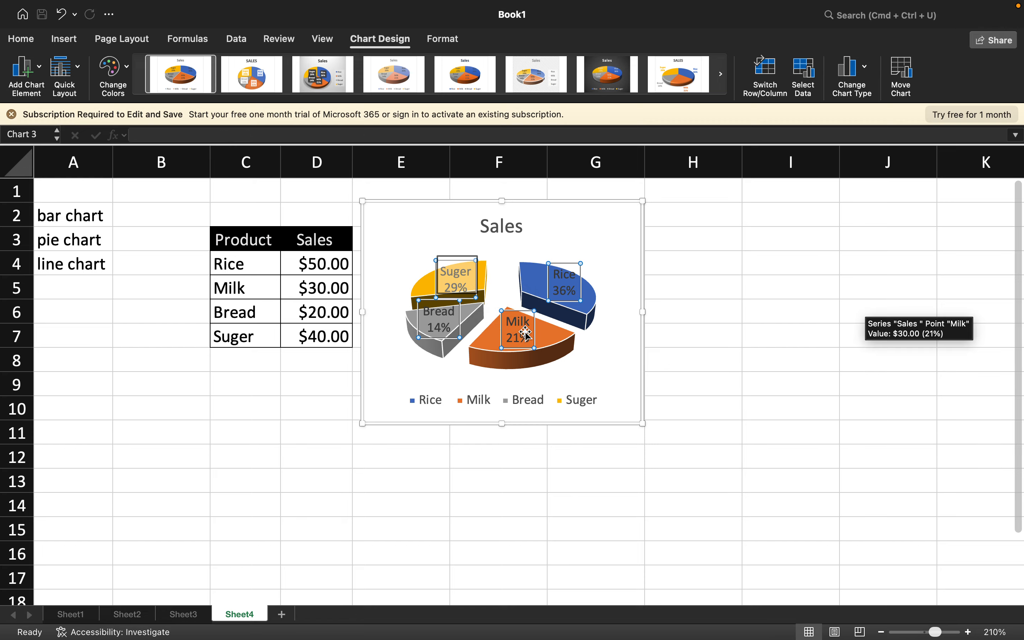
click(515, 238)
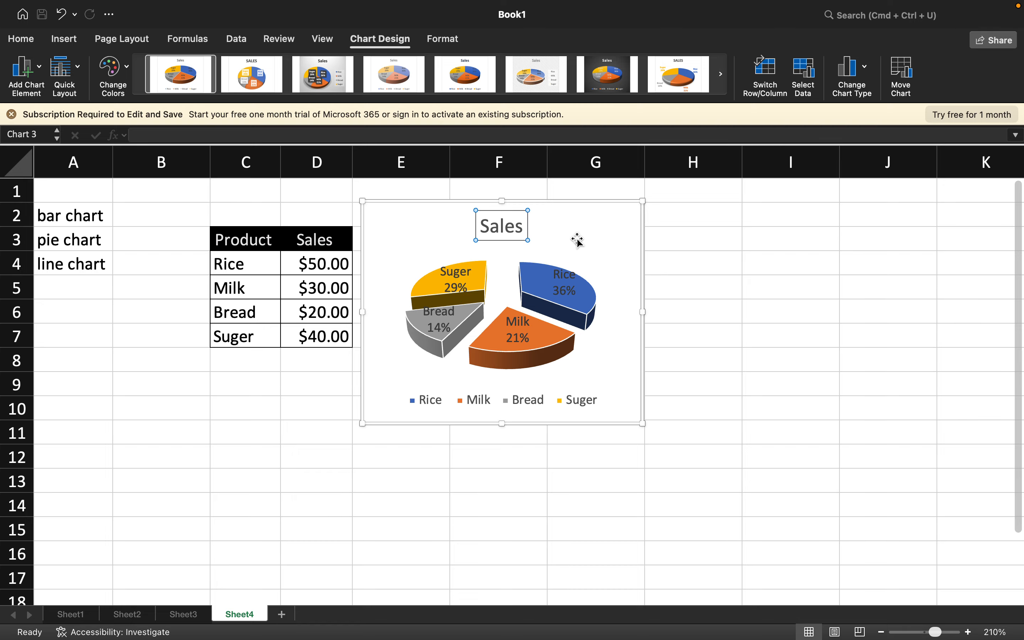
click(527, 402)
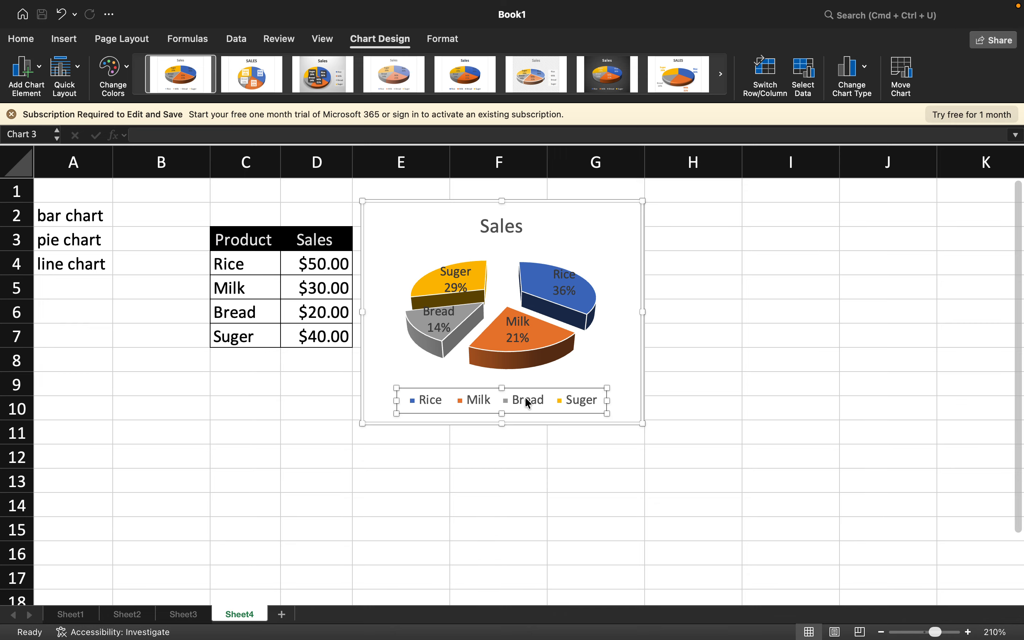